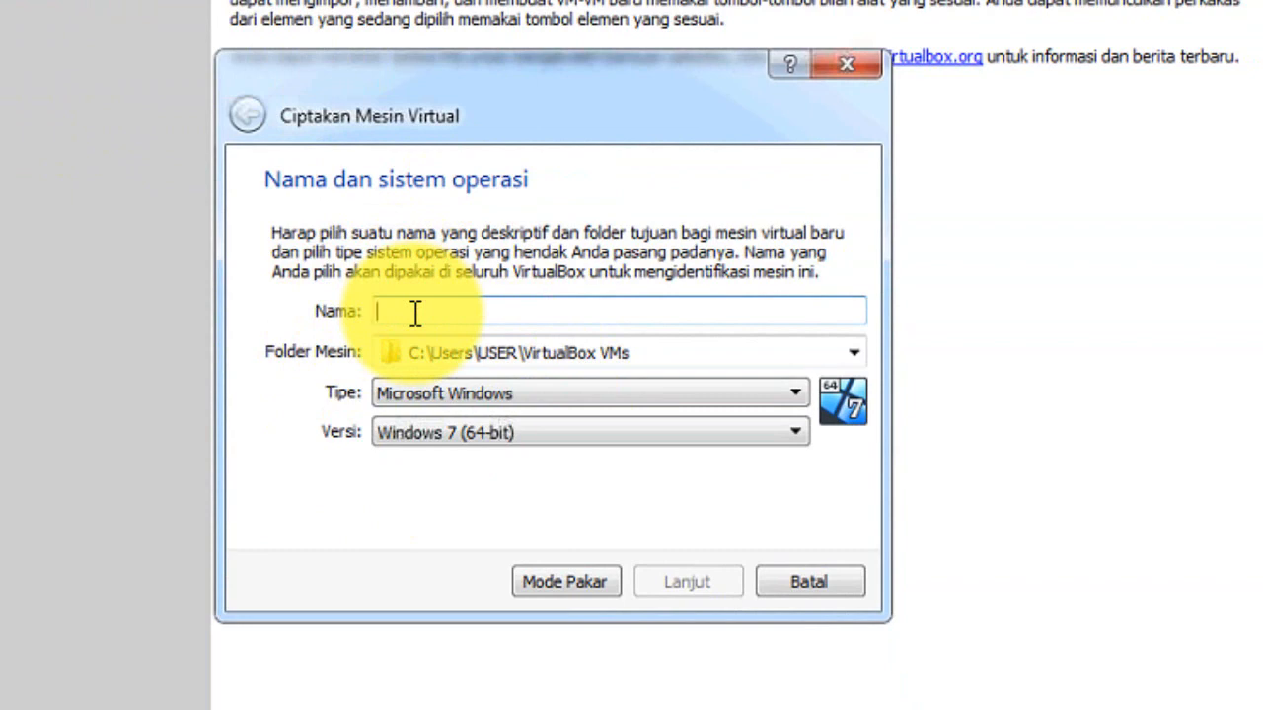
Name the new virtual machine SMKTH-SERVER-UNBK-UTAMA.
type("sm")
key("BackSpace")
key("BackSpace")
key("BackSpace")
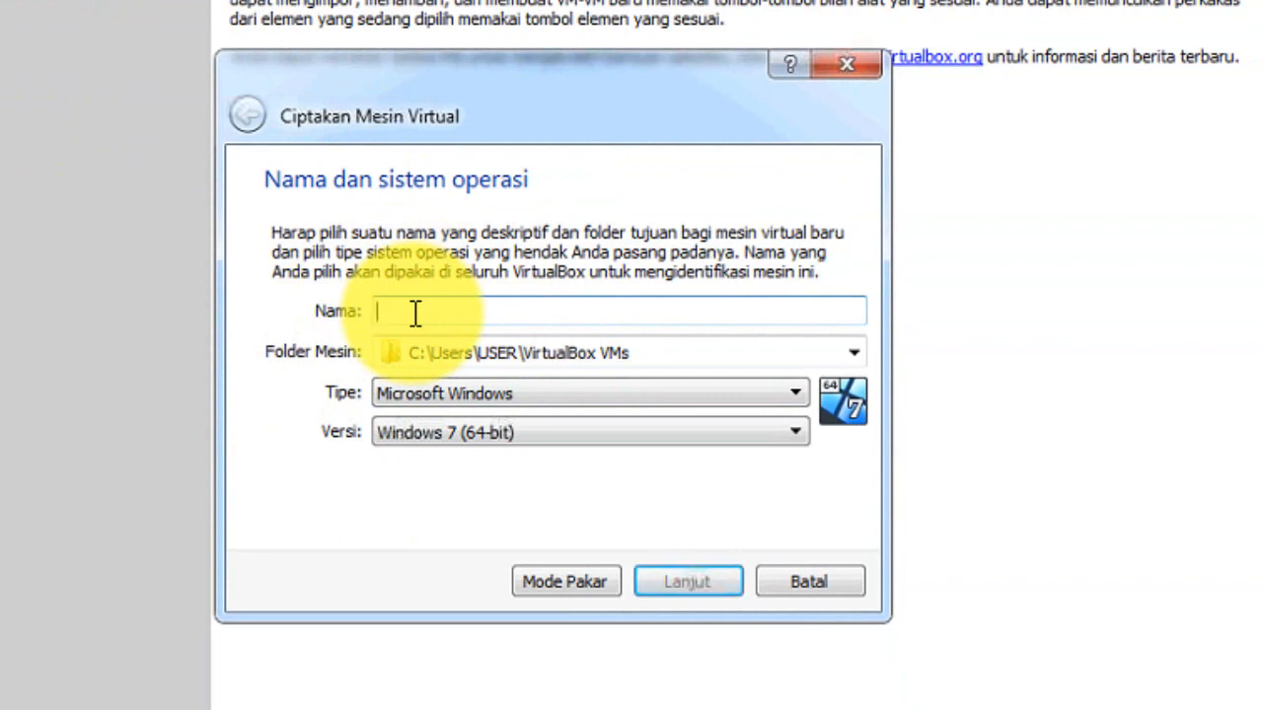
type("SMKTH-SERVER-")
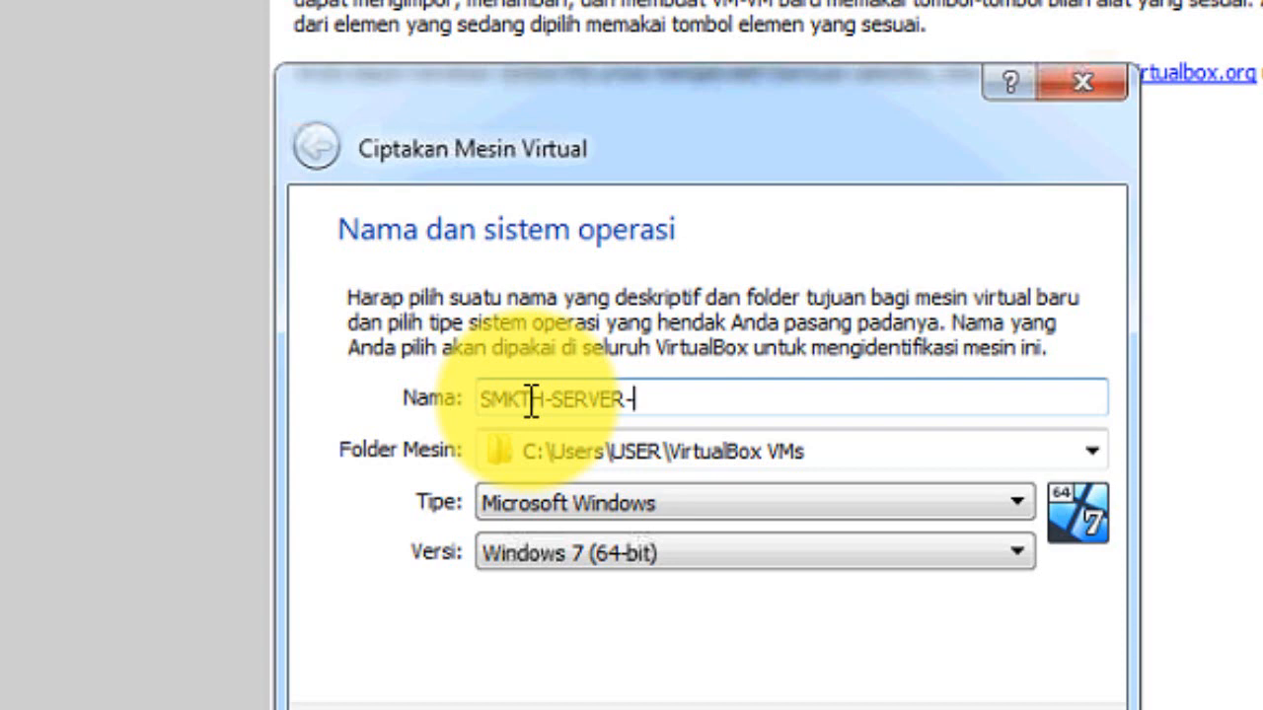
type("UN")
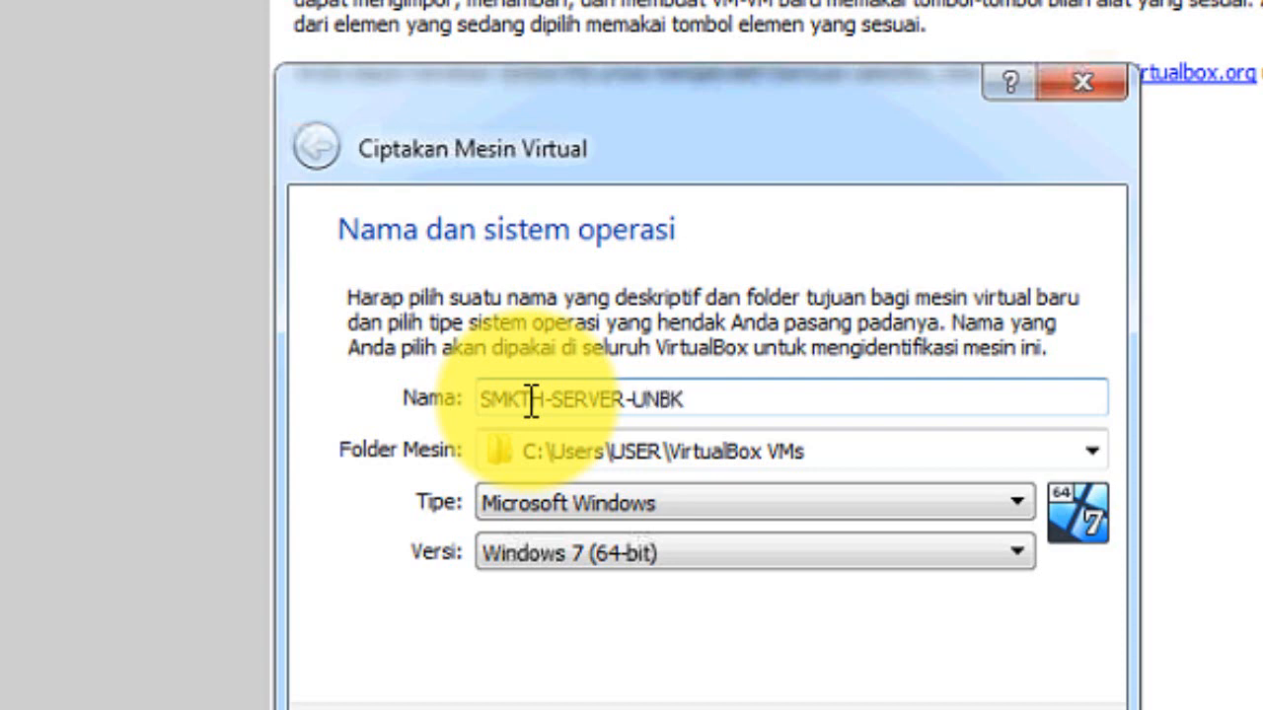
type("BK")
type("U")
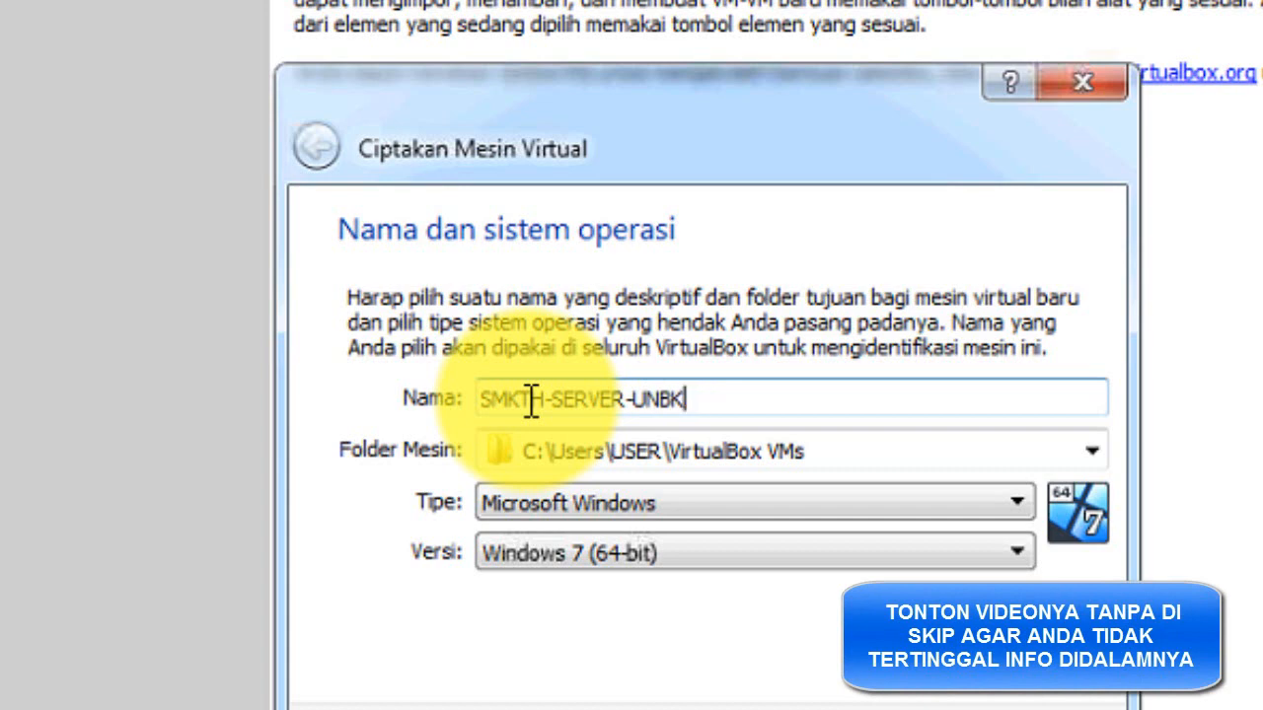
type("UTAMA")
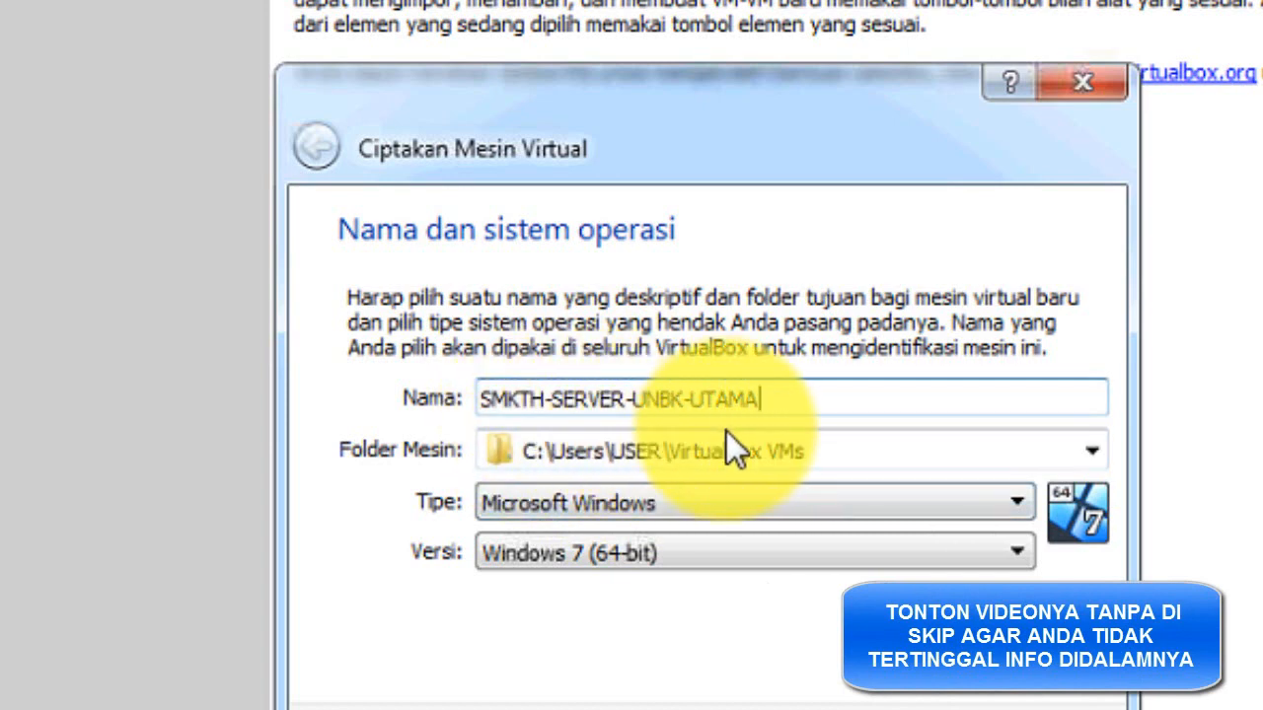
Set the operating system version to Windows 2012 (64-bit) and allocate 6994 MB of memory to the virtual machine.
left_click(801, 551)
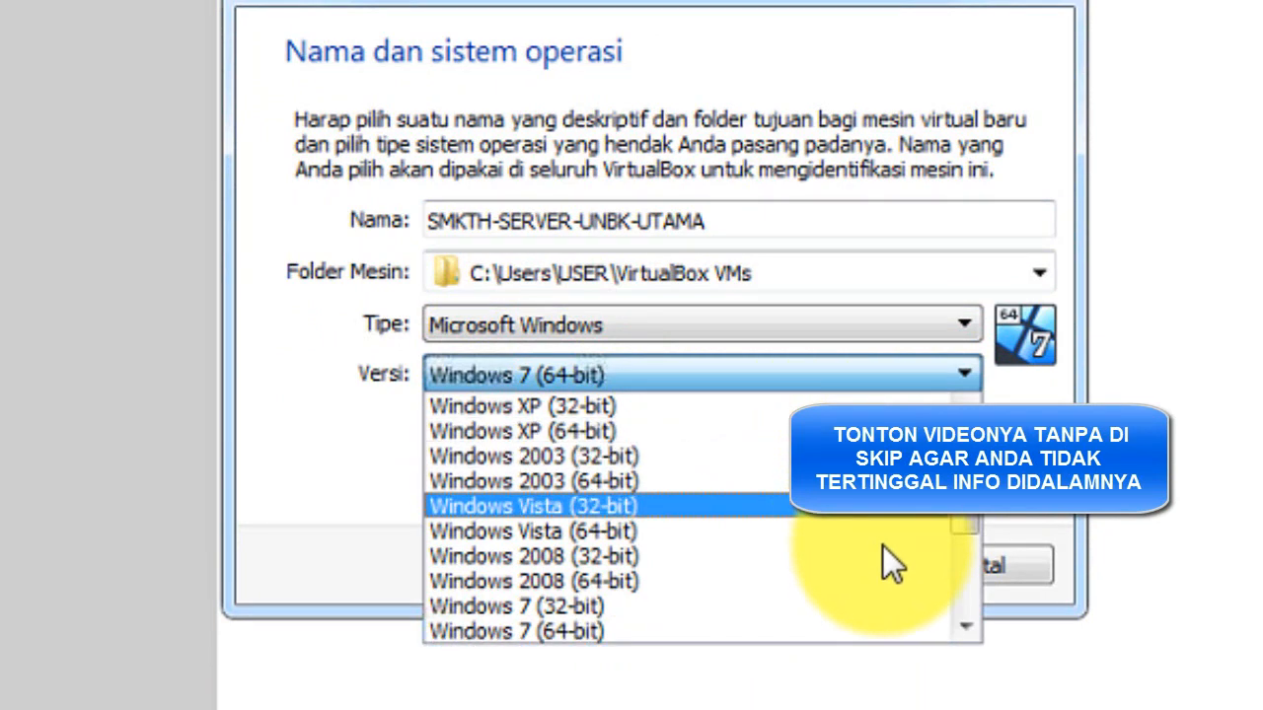
left_click_drag(959, 622, 959, 620)
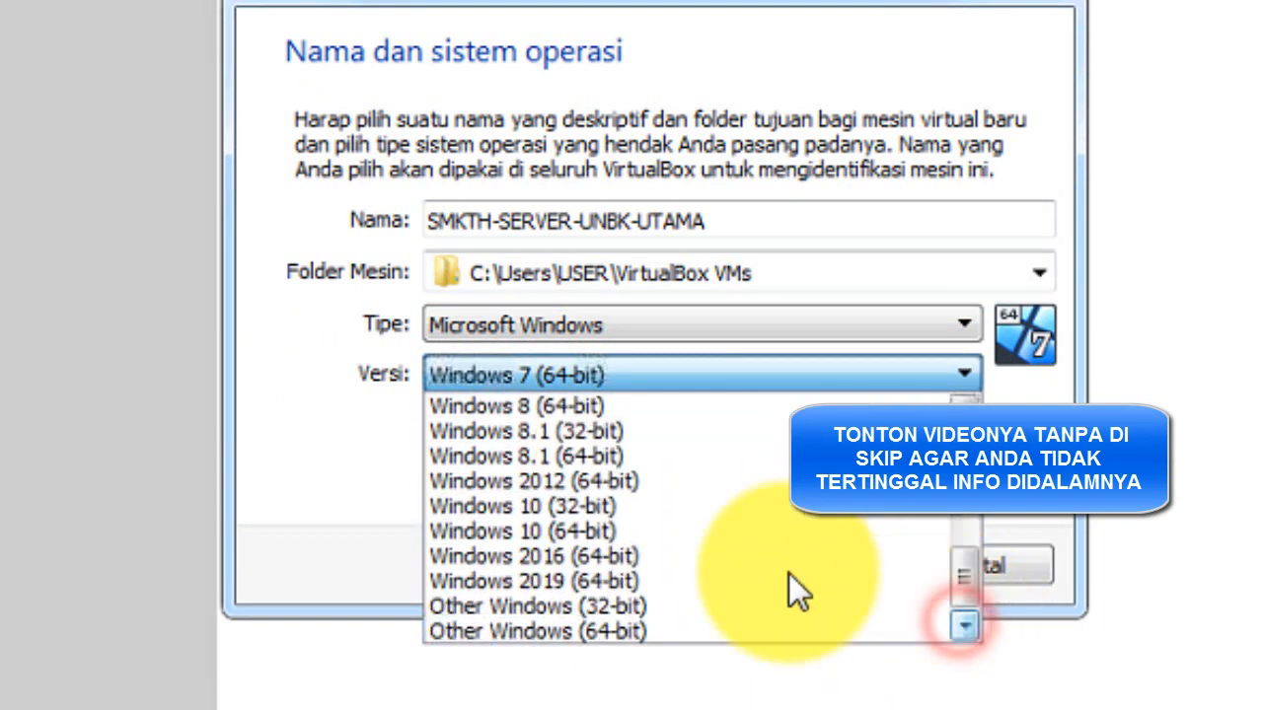
left_click(556, 483)
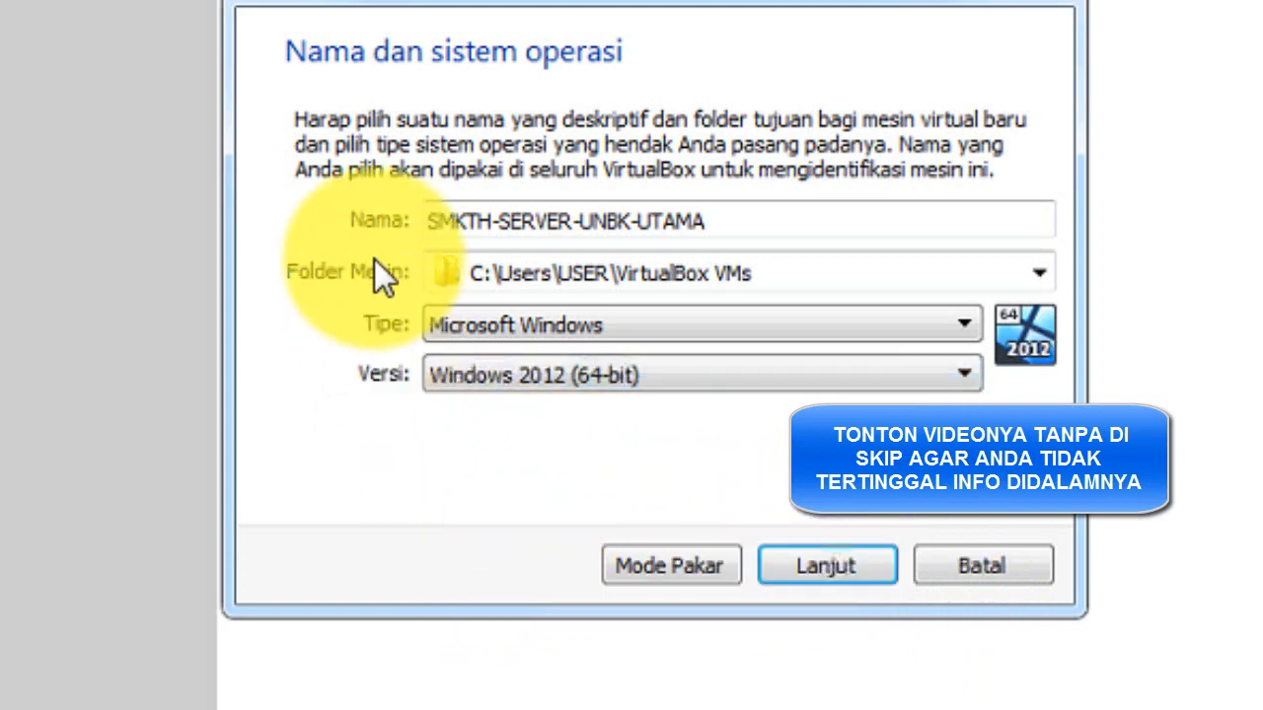
left_click(840, 569)
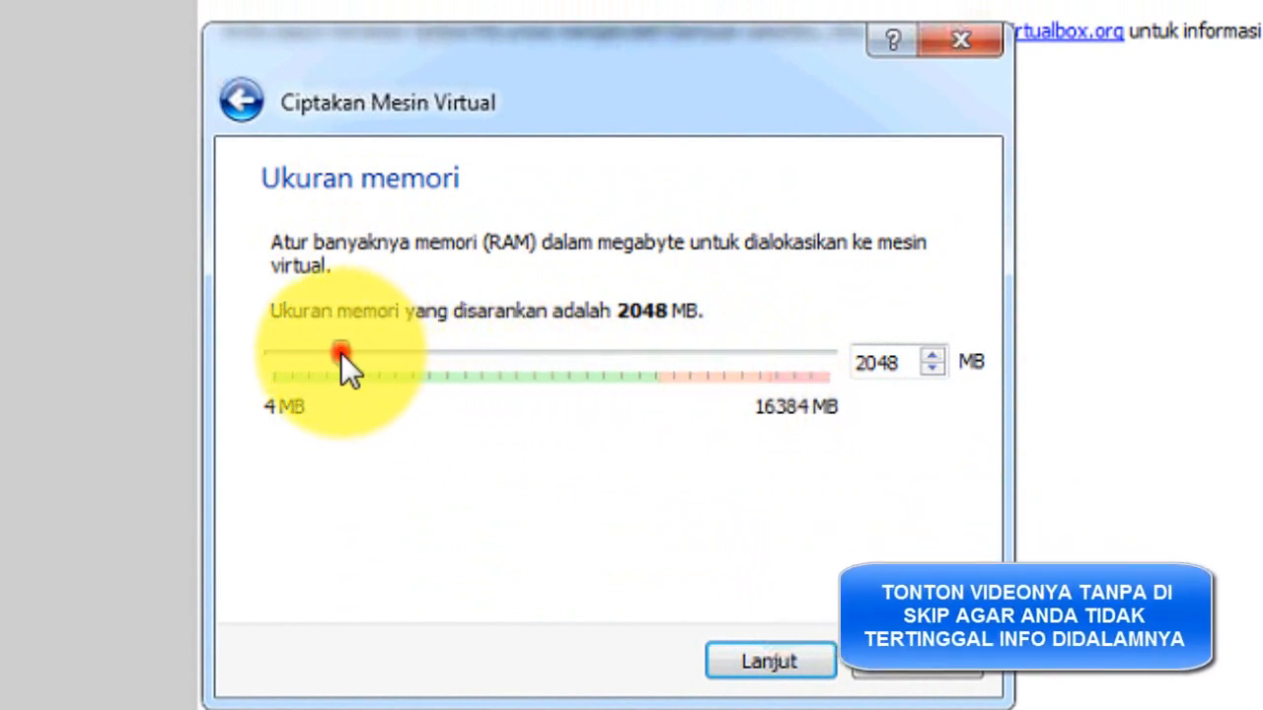
left_click_drag(340, 352, 509, 363)
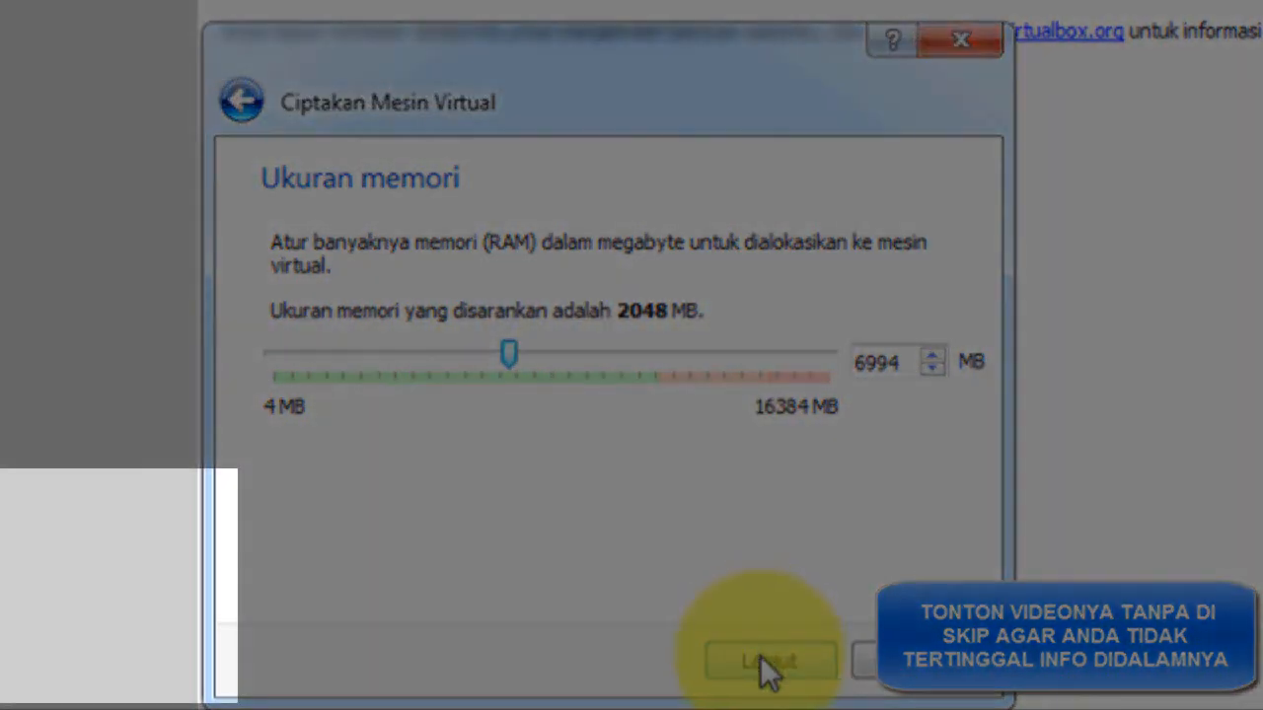
left_click(763, 660)
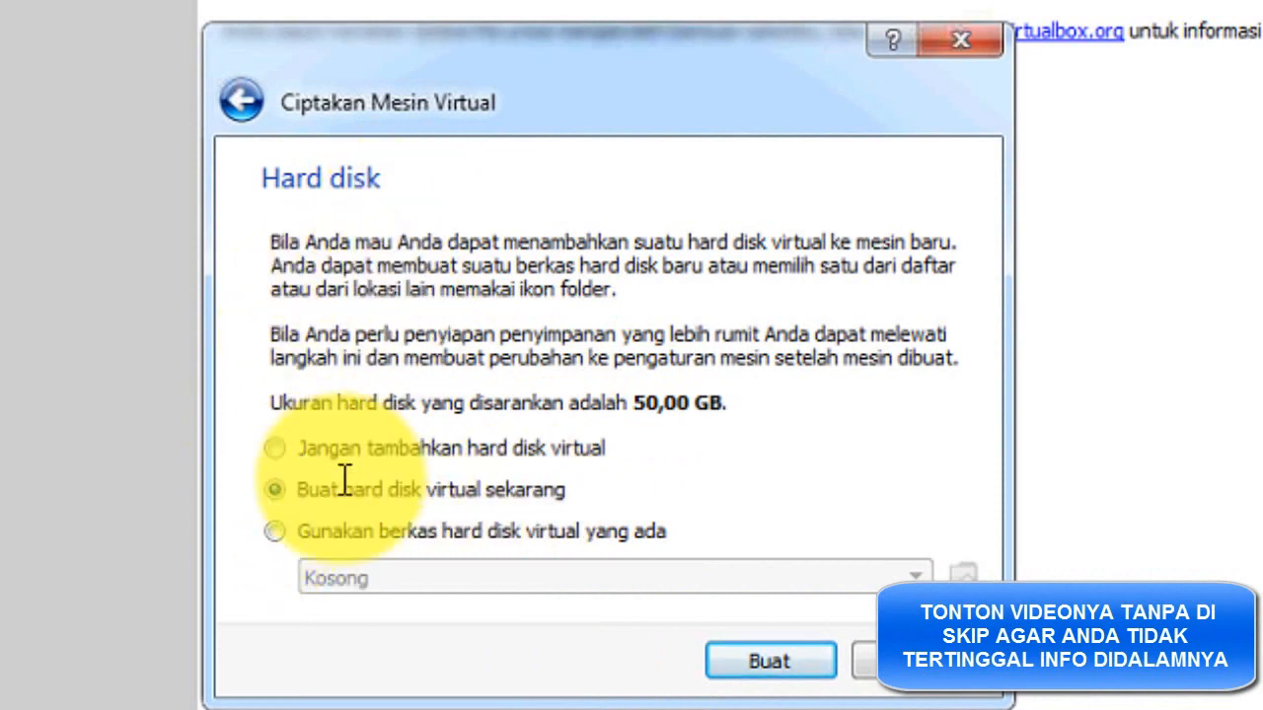
Choose to use an existing virtual hard disk file and refresh the disk list in the Hard Disk Selector.
left_click(273, 532)
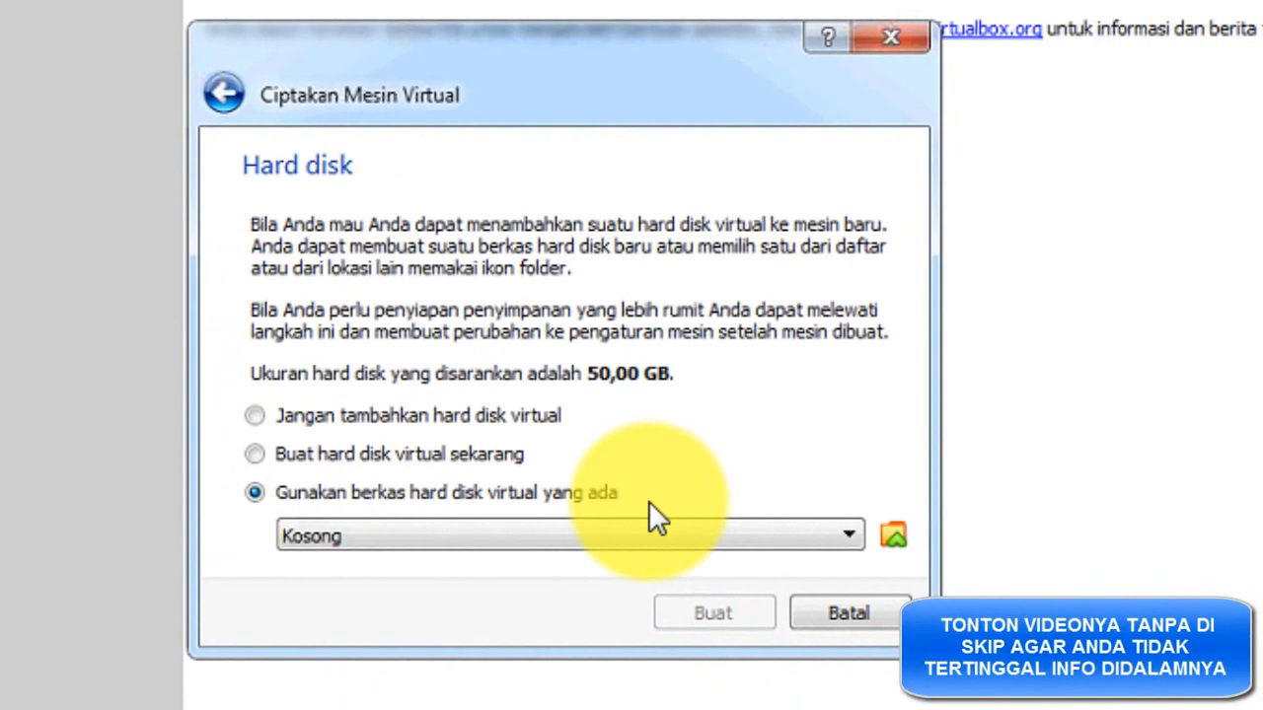
left_click(896, 535)
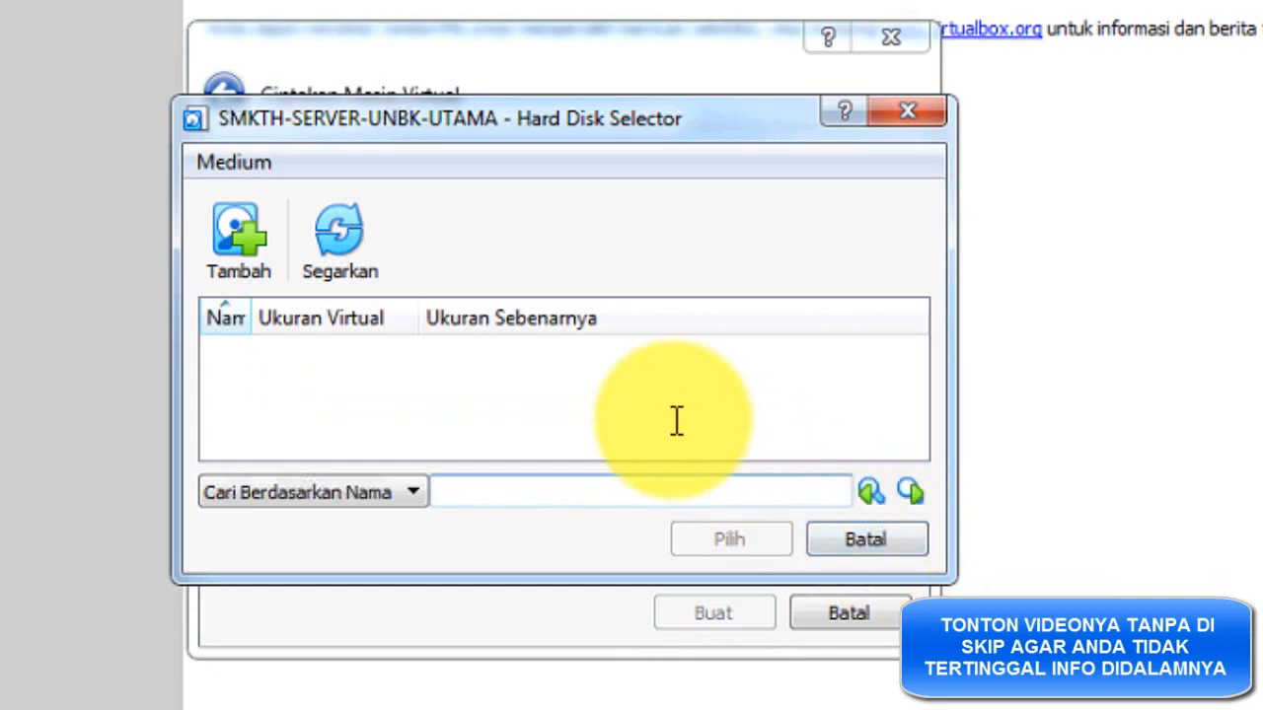
left_click(907, 111)
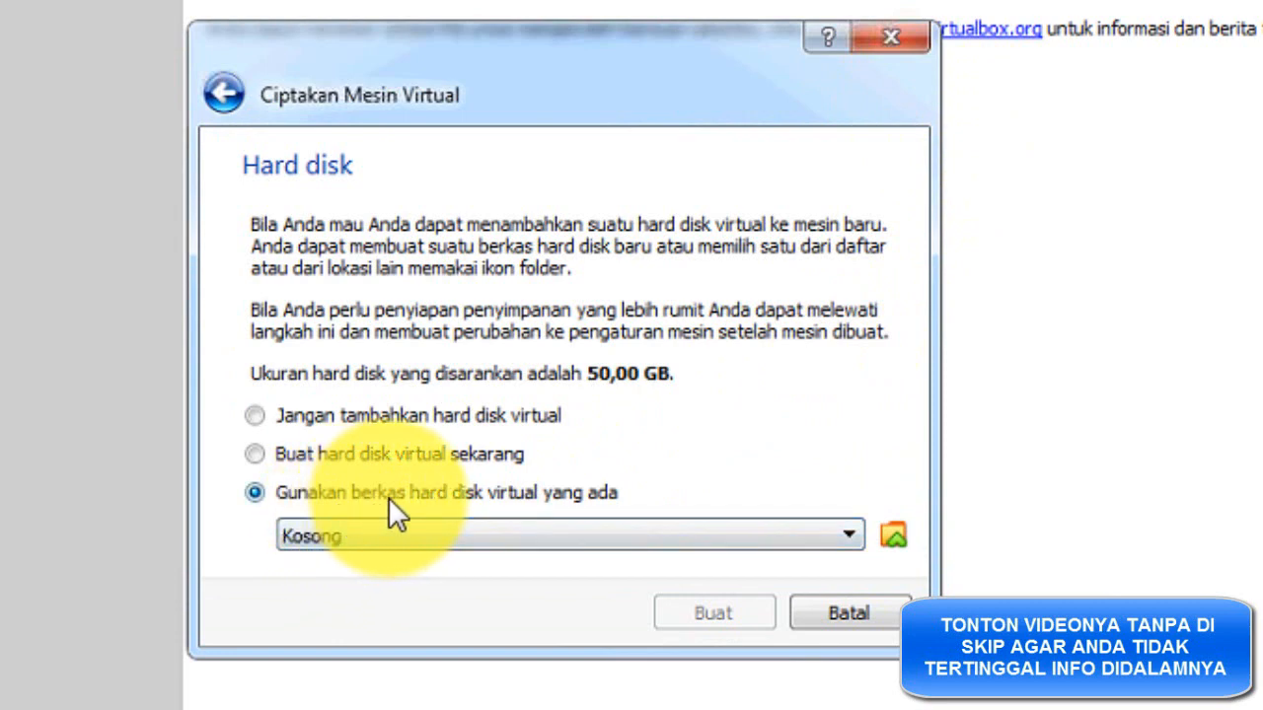
left_click(892, 536)
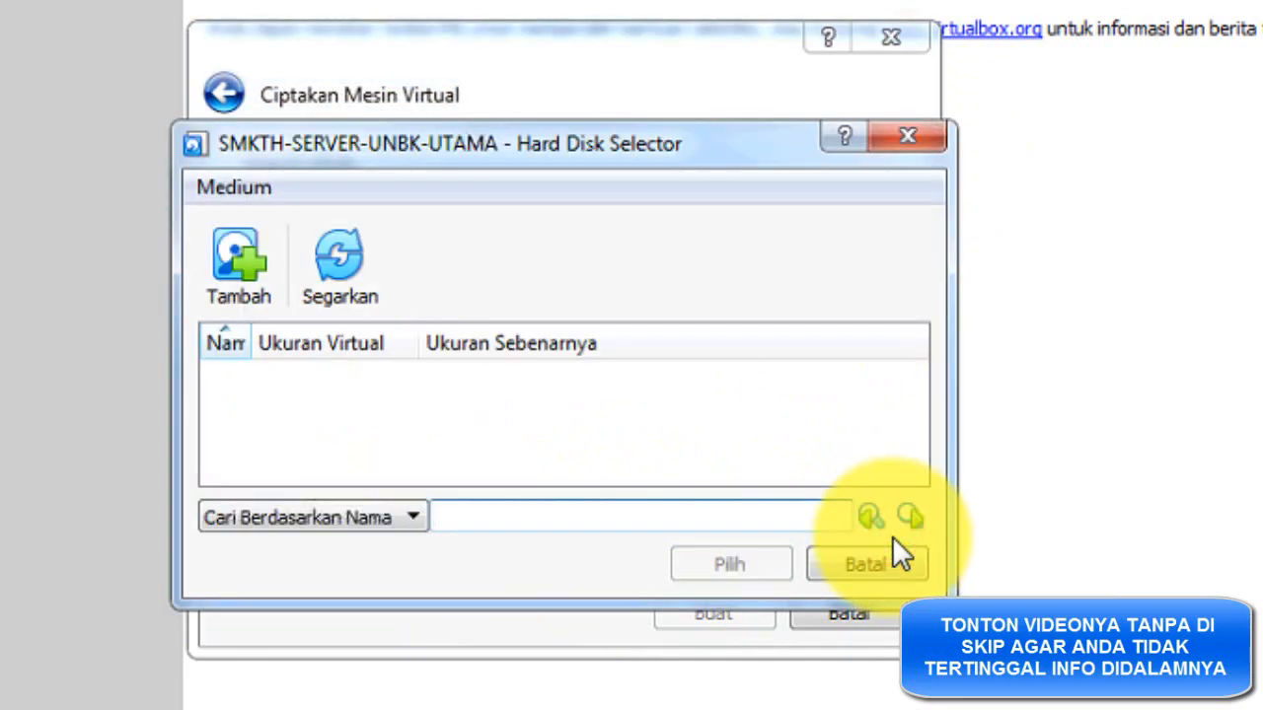
left_click(341, 259)
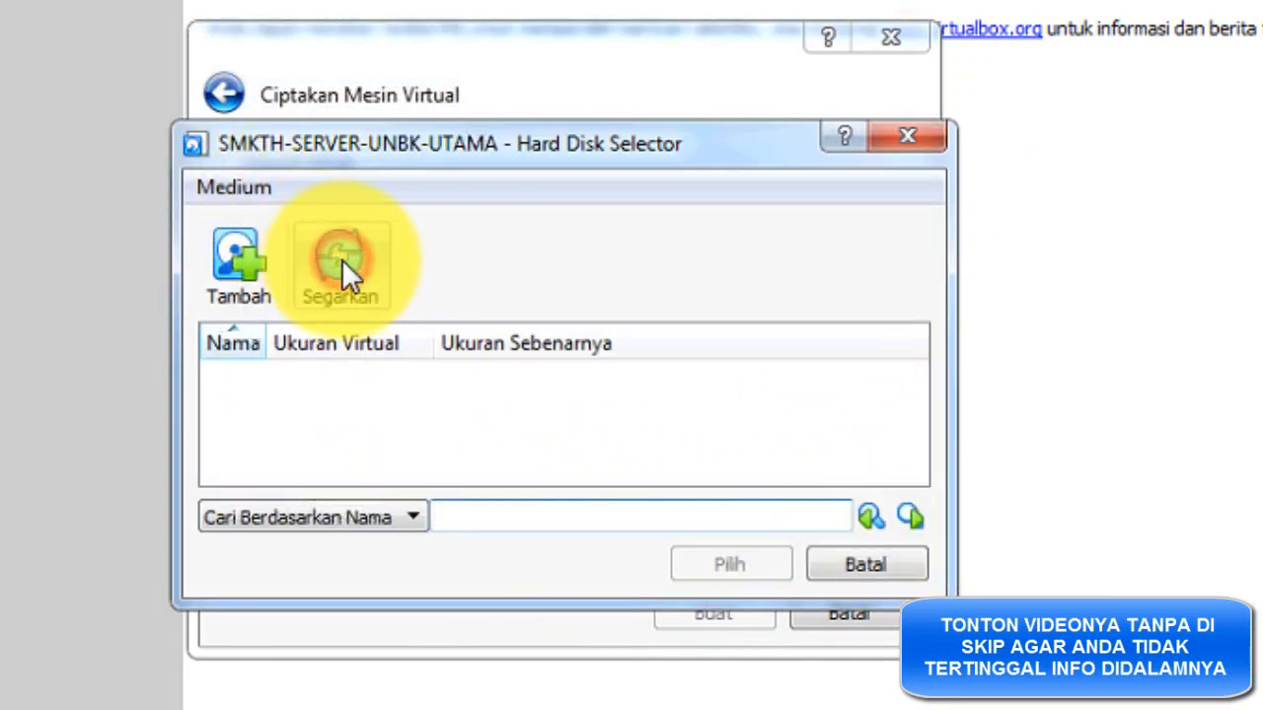
Add VHD_UNBK_MARET_UTAMA_2020_FRESH.vhd from the VHD UNBK UTAMA 2020 folder on drive E: as the hard disk and create the virtual machine.
left_click(251, 276)
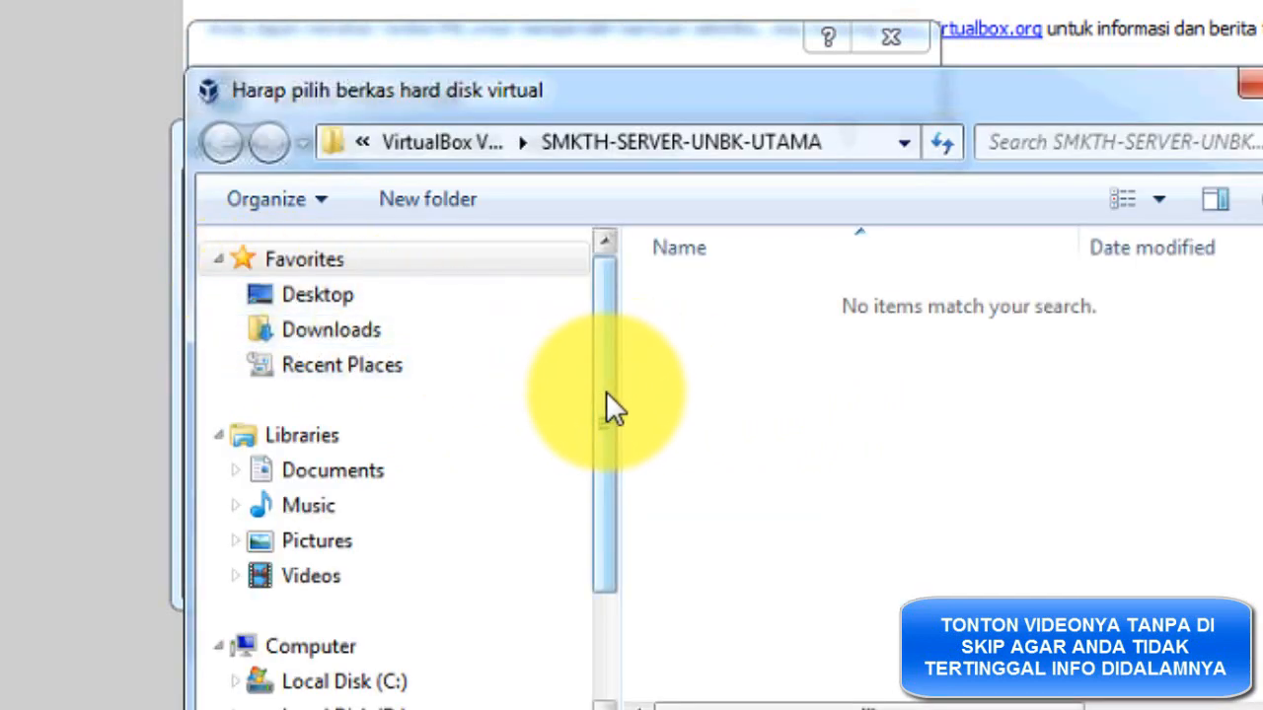
left_click_drag(608, 400, 601, 626)
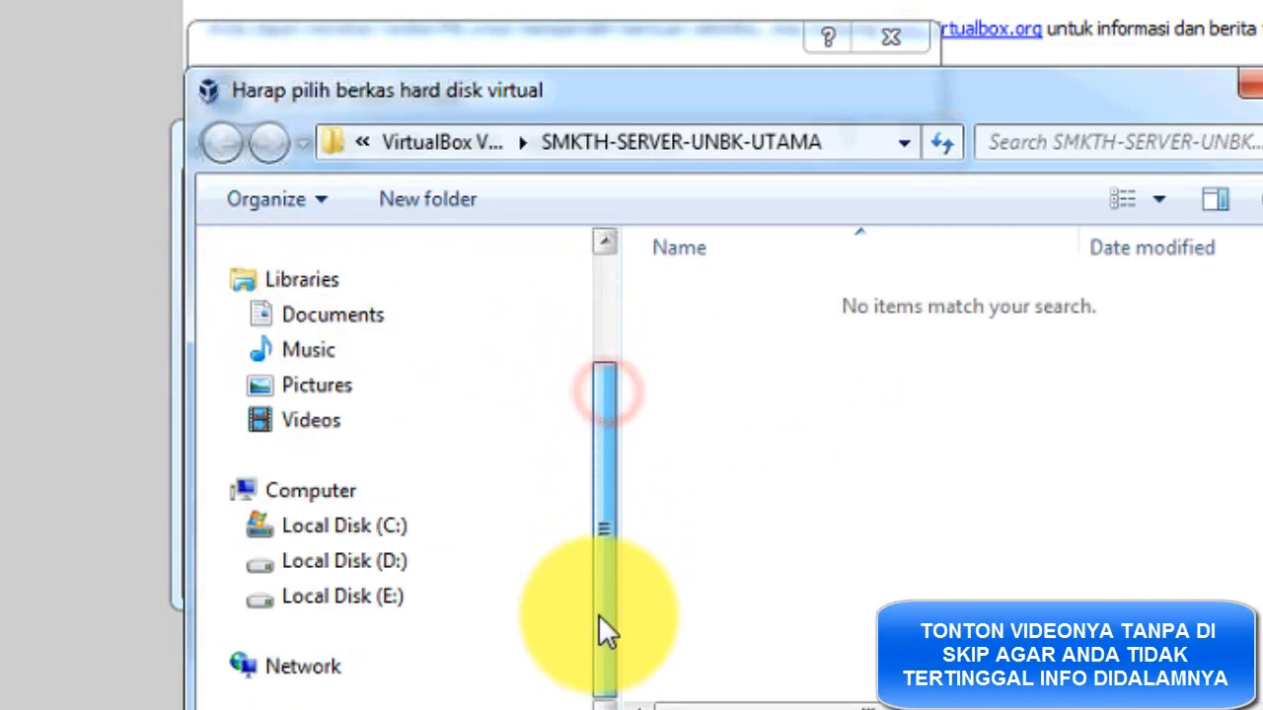
left_click(363, 596)
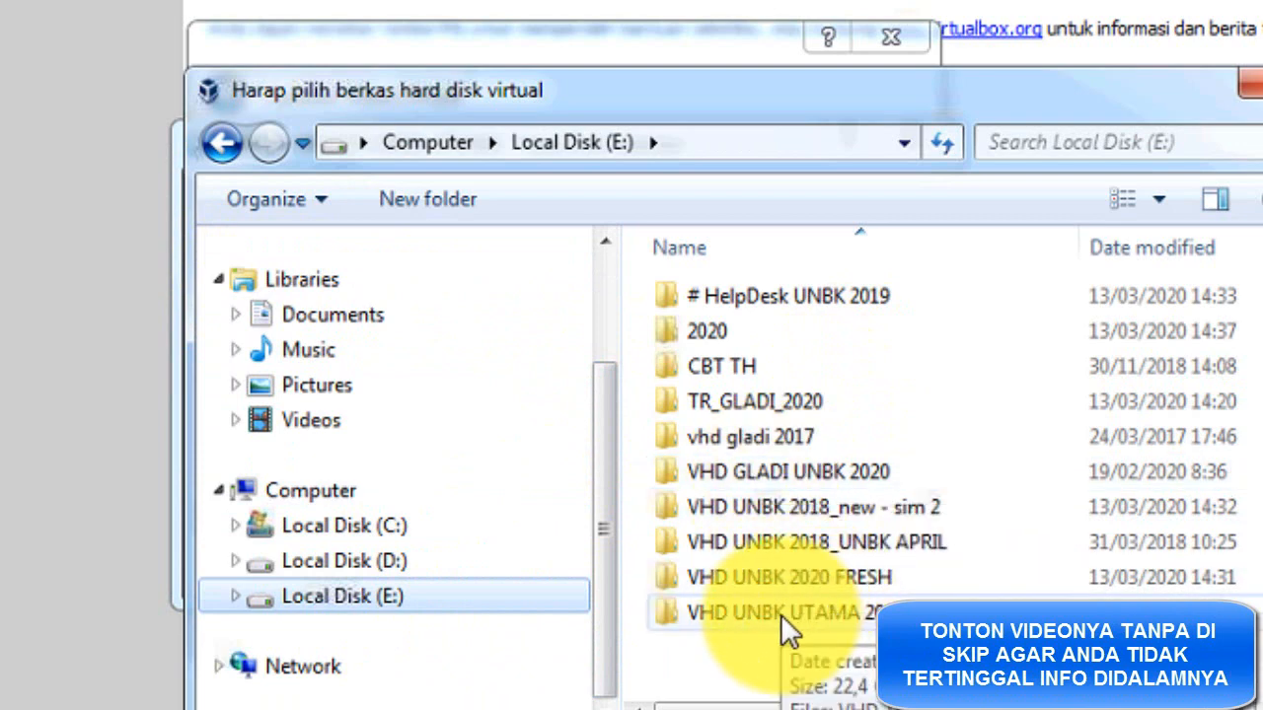
double_click(754, 614)
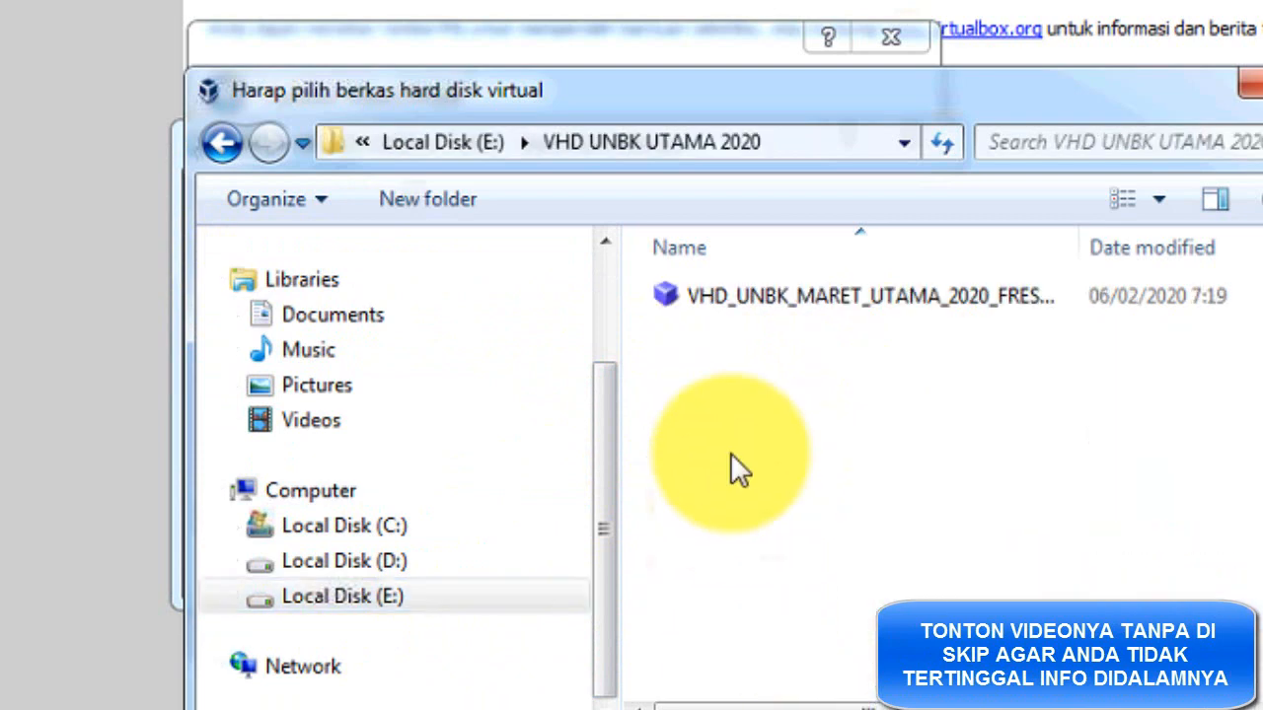
left_click(795, 302)
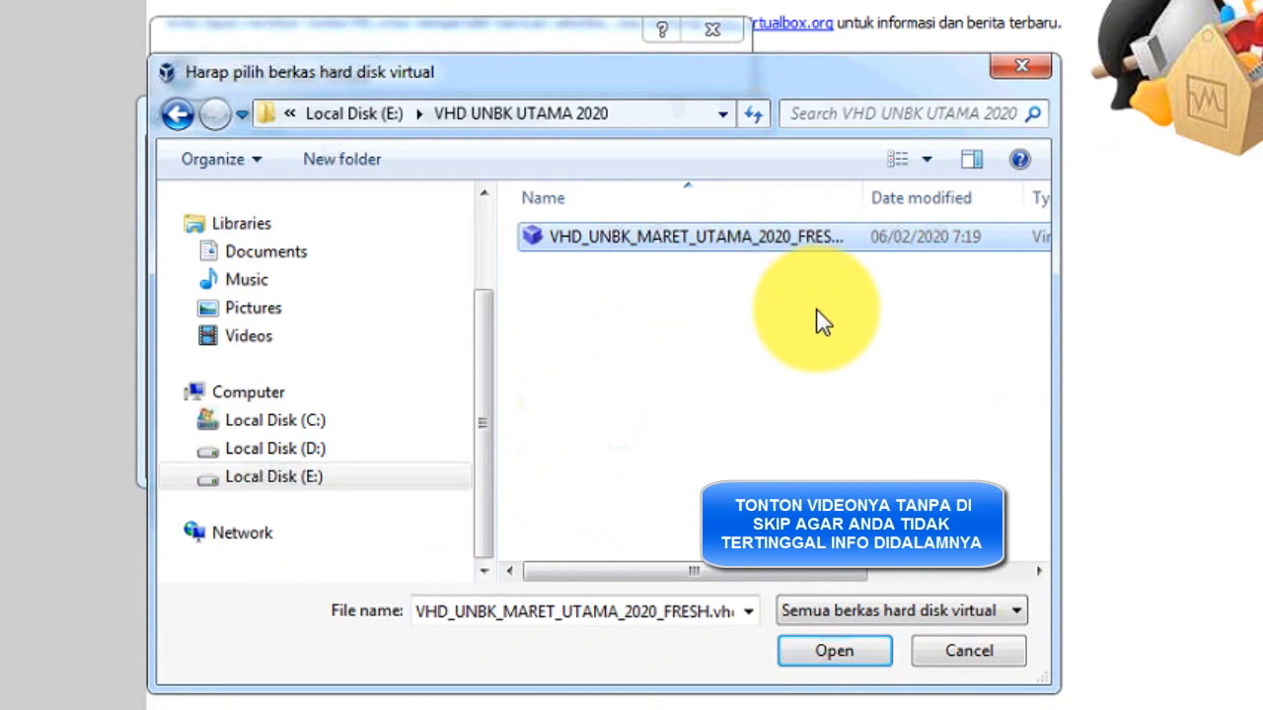
left_click(829, 658)
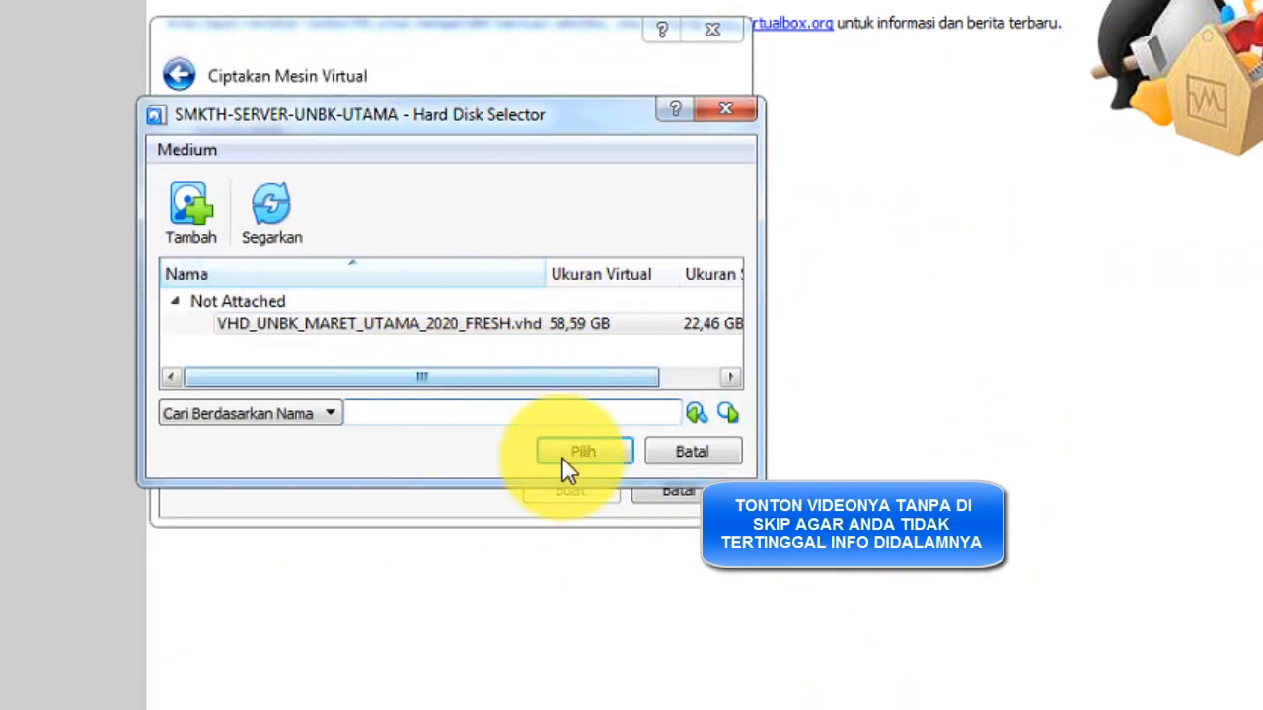
left_click(573, 455)
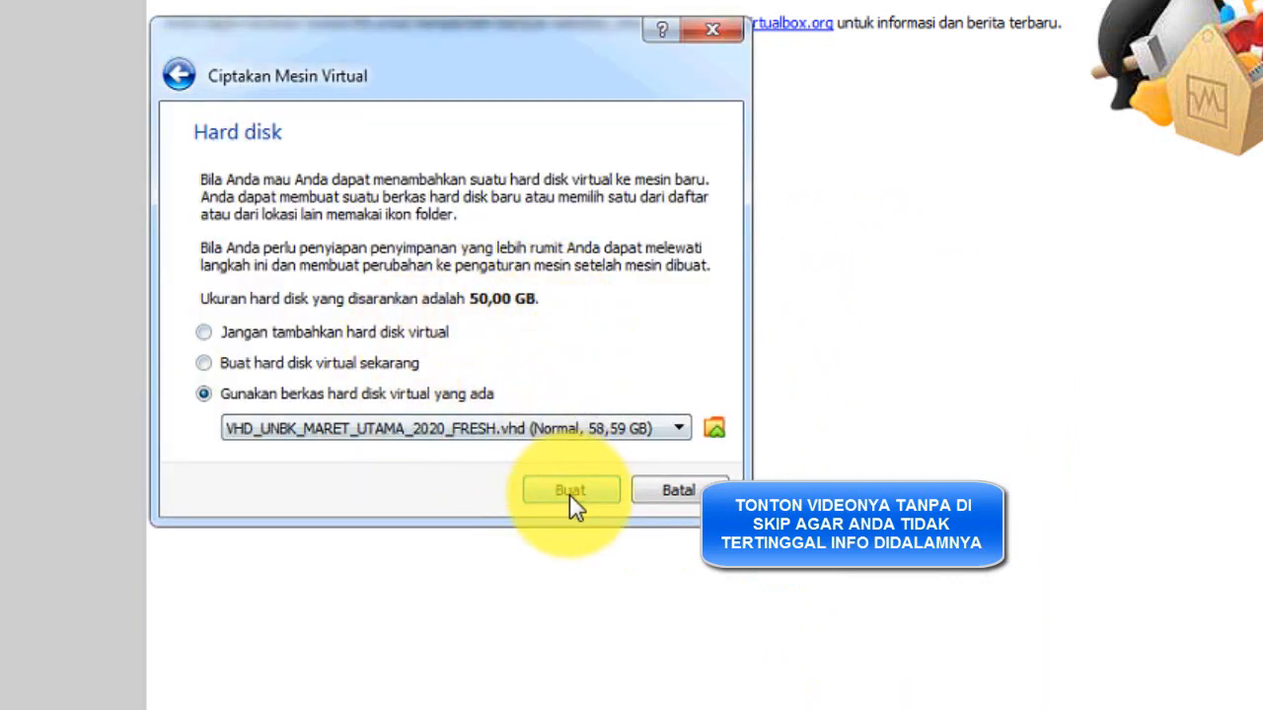
left_click(570, 493)
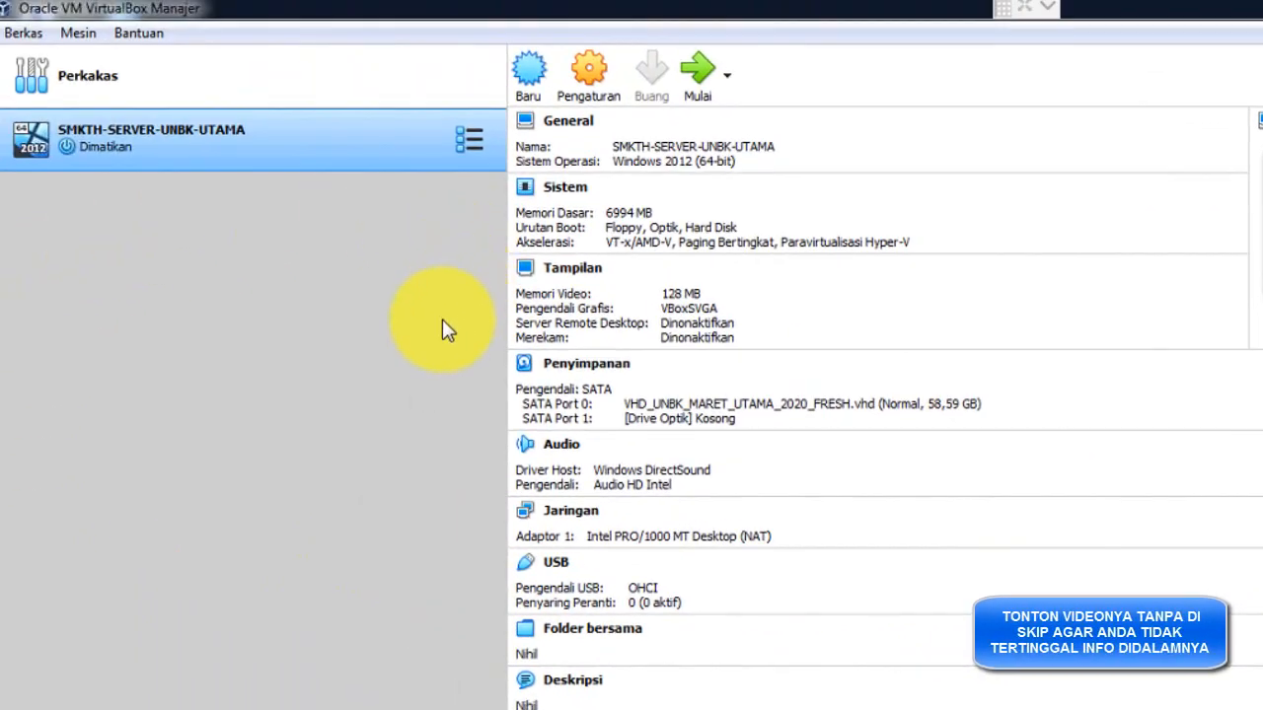
Set the processor count to 3 CPUs in the SMKTH-SERVER-UNBK-UTAMA system settings and check the acceleration options.
left_click(593, 82)
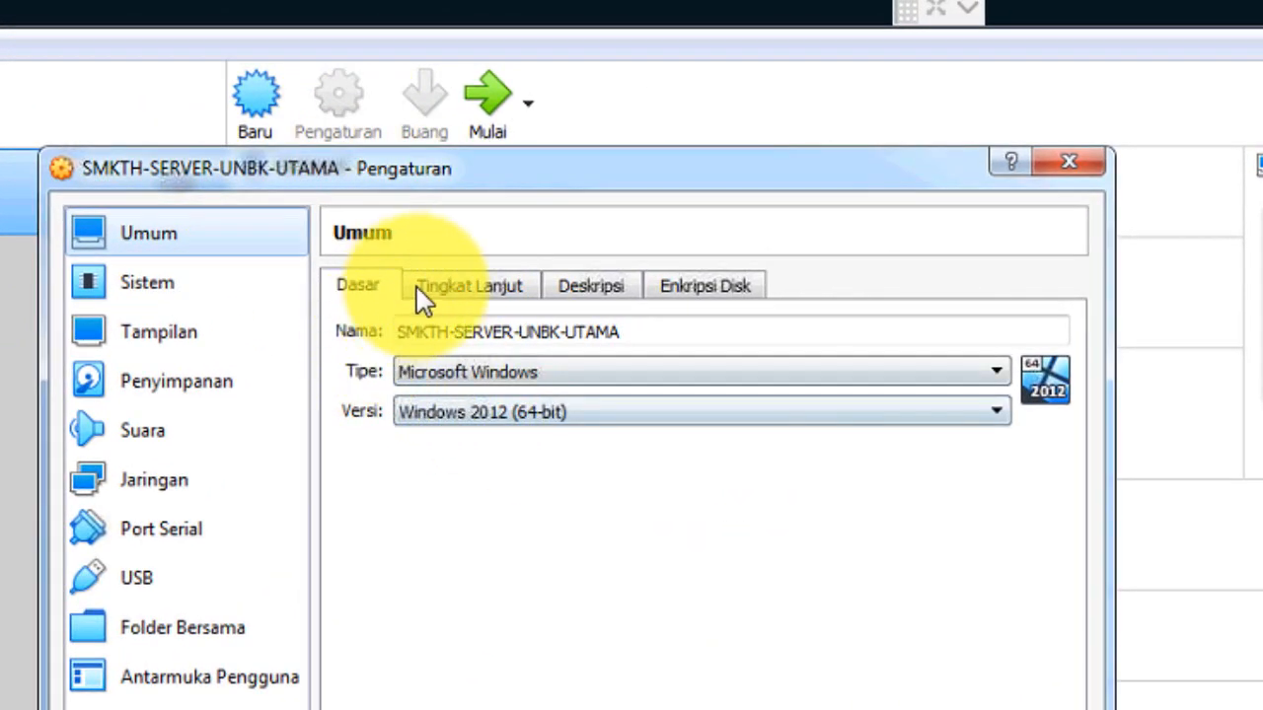
left_click(181, 285)
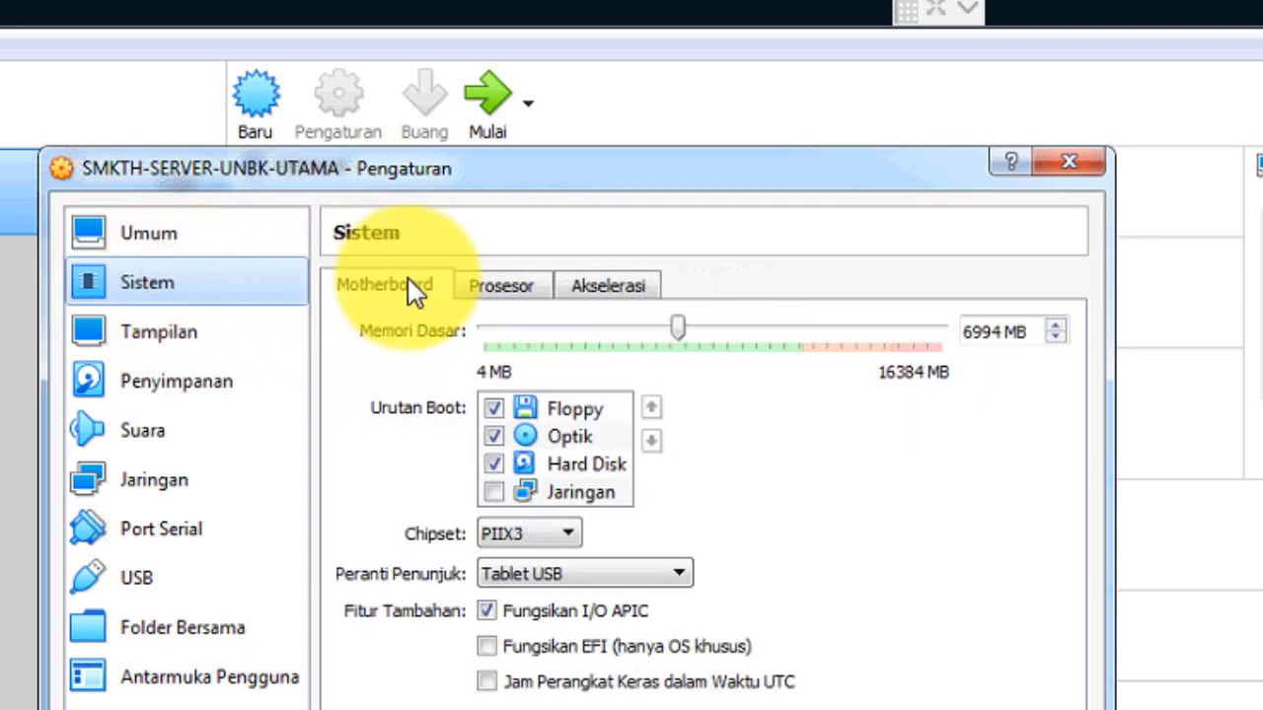
left_click(485, 290)
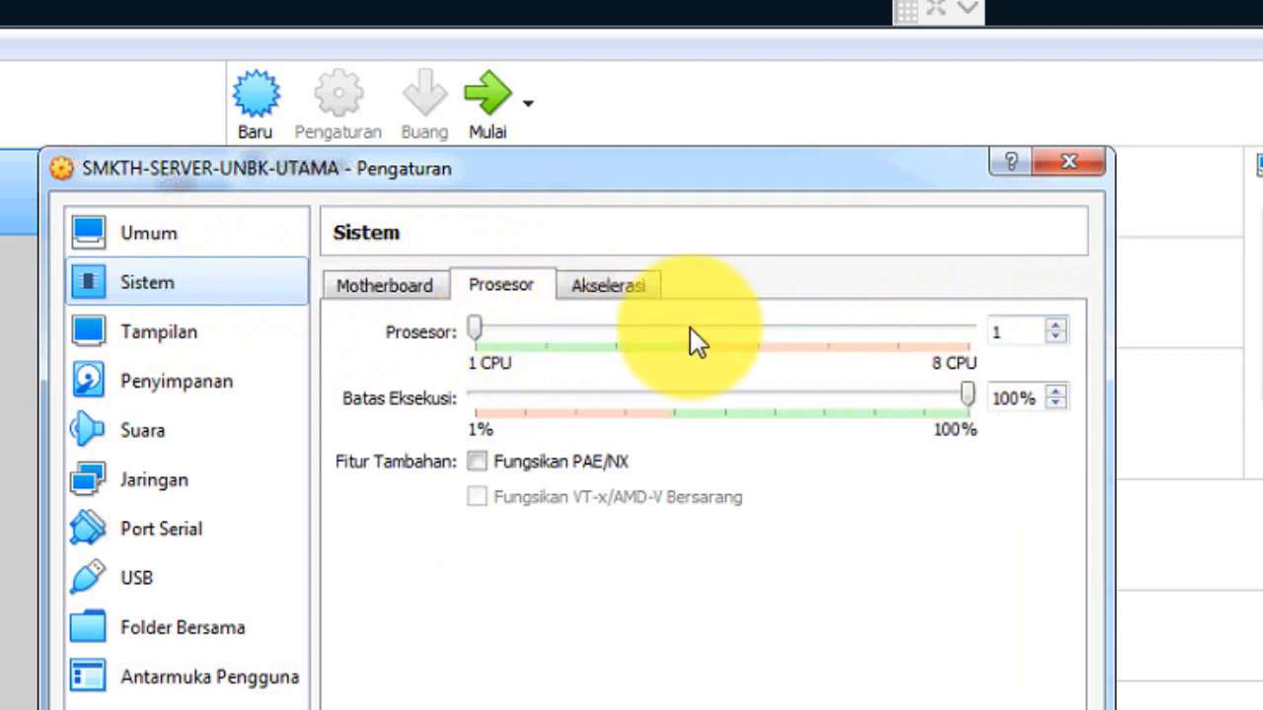
left_click(615, 351)
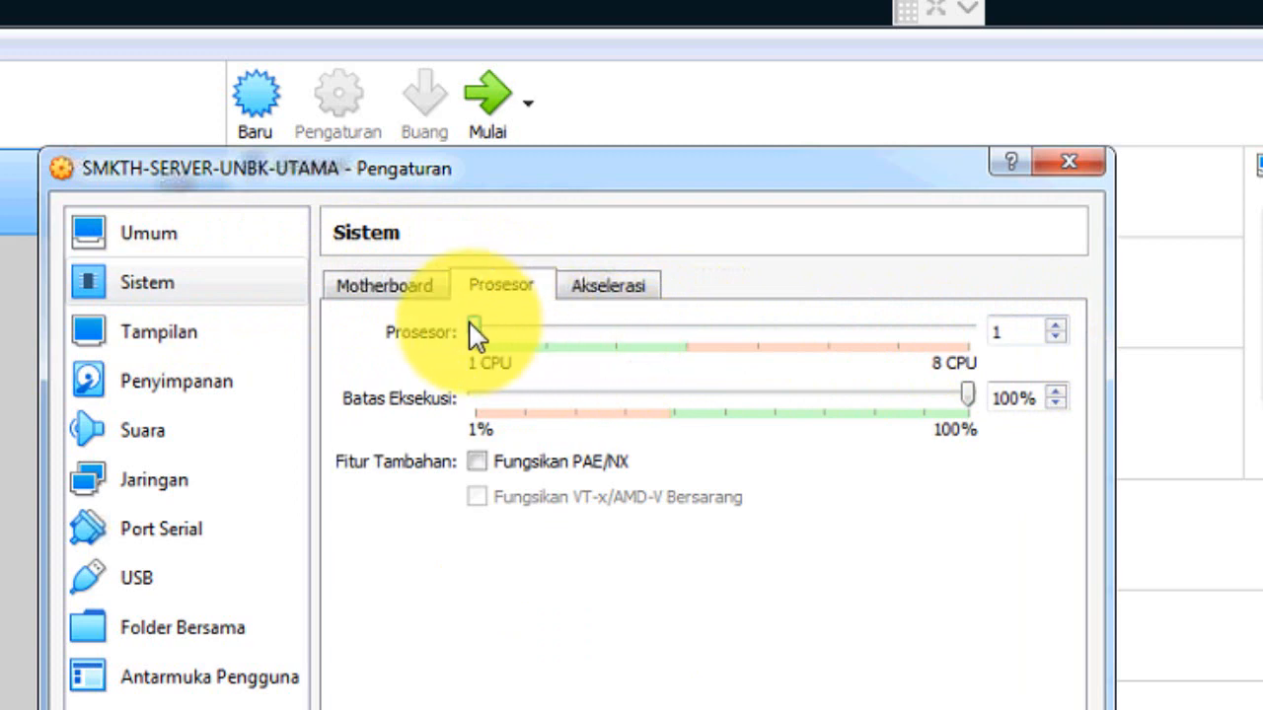
left_click_drag(480, 333, 632, 340)
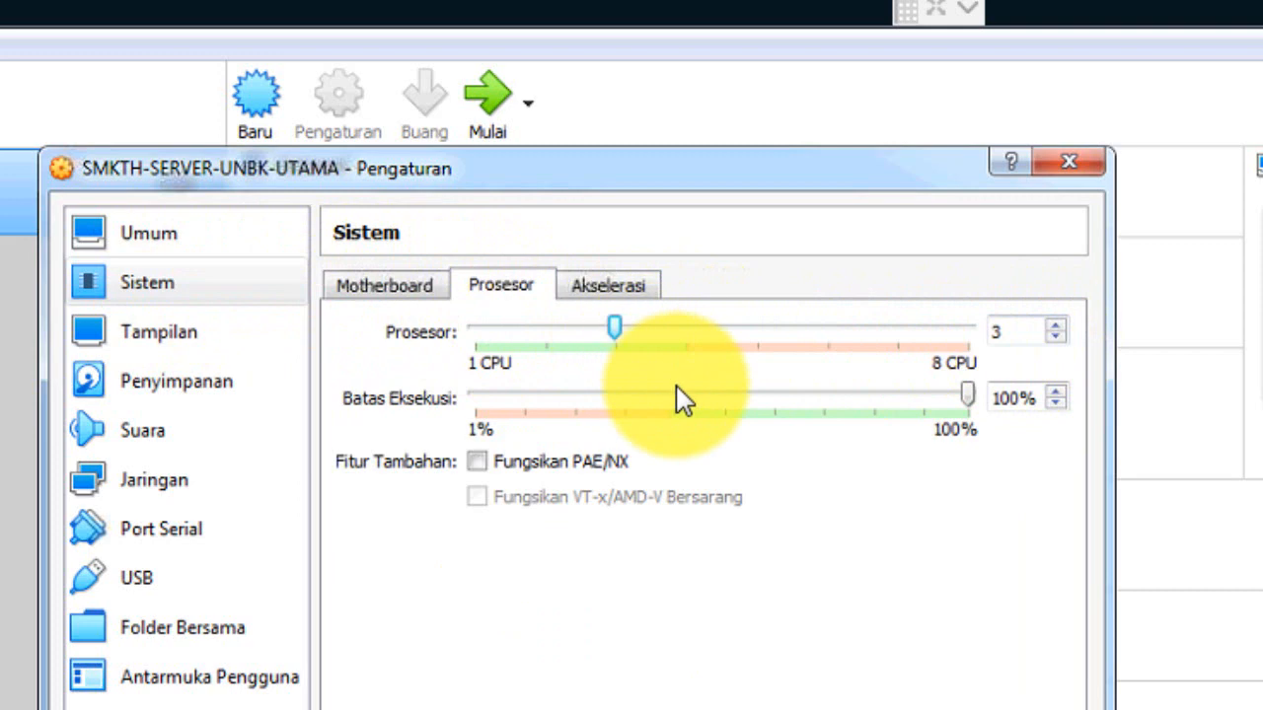
left_click(613, 290)
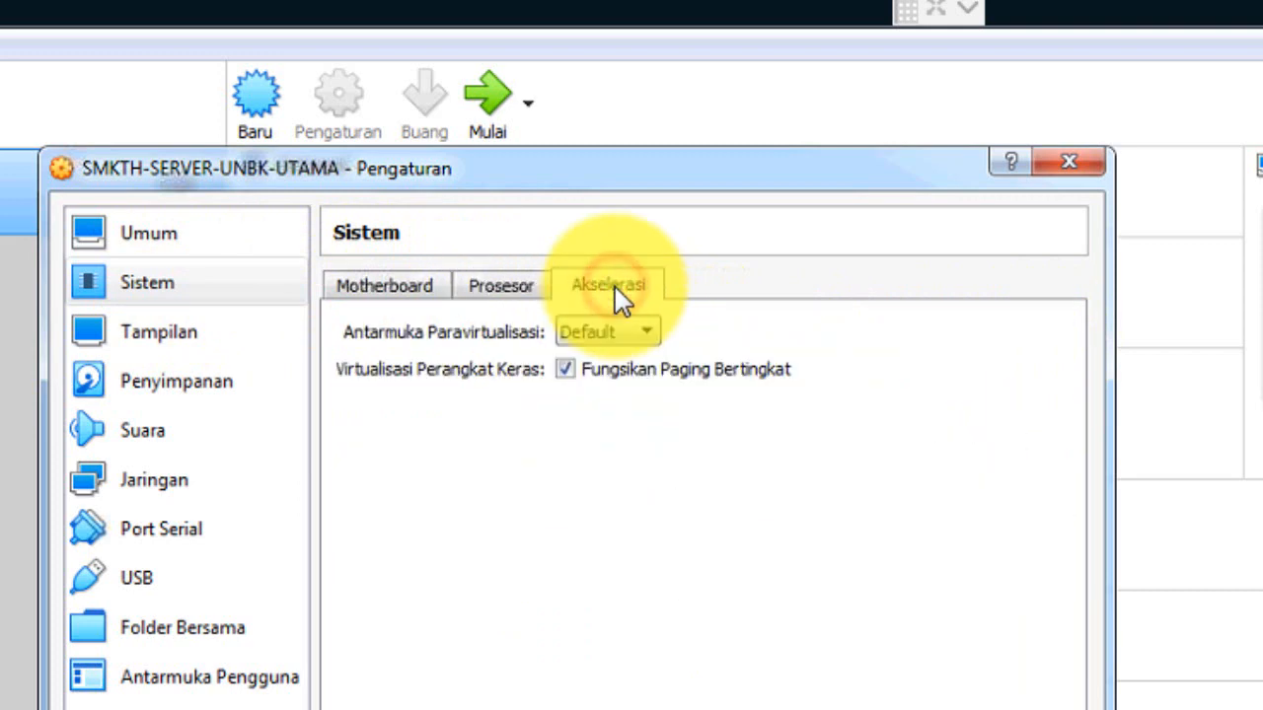
left_click(500, 288)
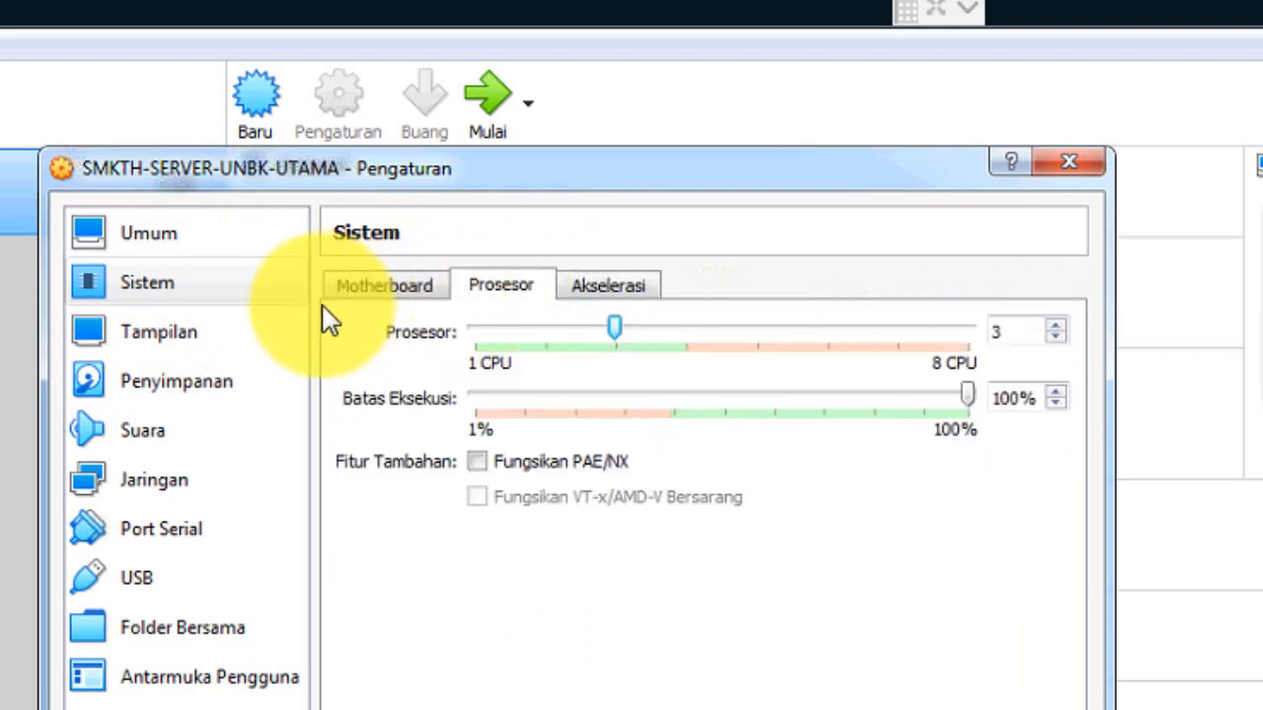
Attach network Adapter 1 of the virtual machine to a bridged adapter (Adaptor Ter-bridge).
left_click(179, 393)
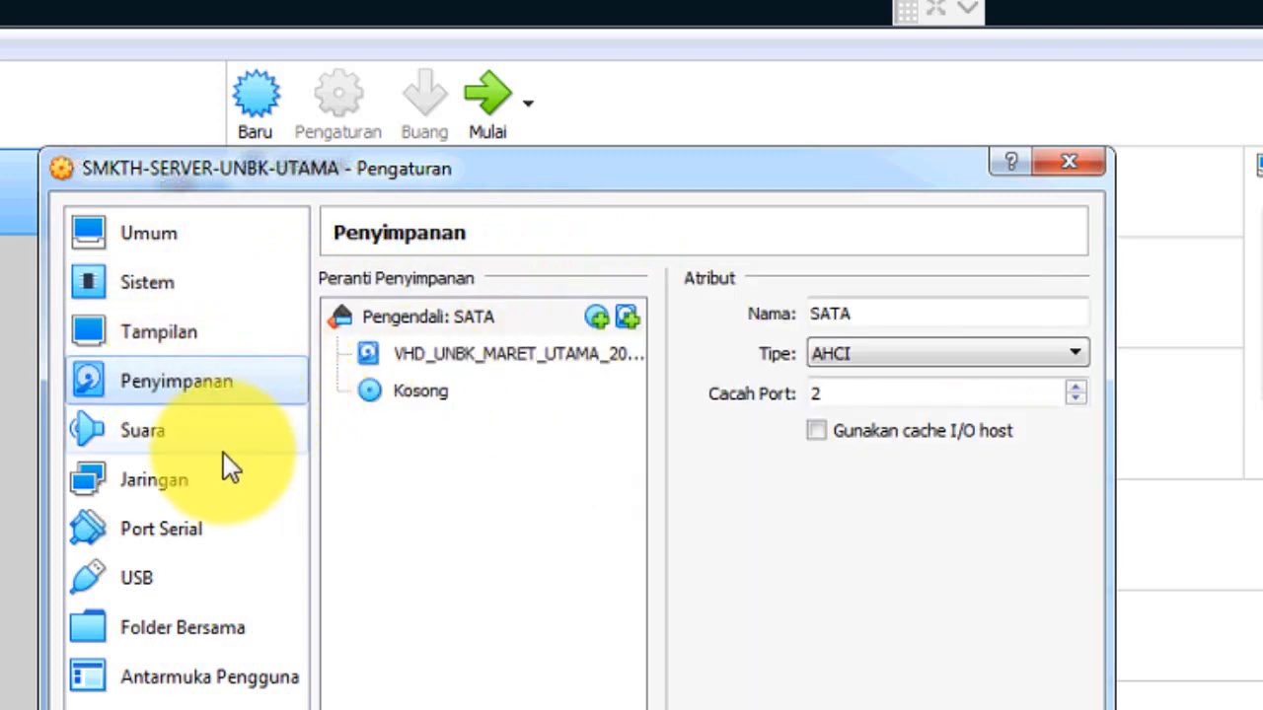
left_click(158, 493)
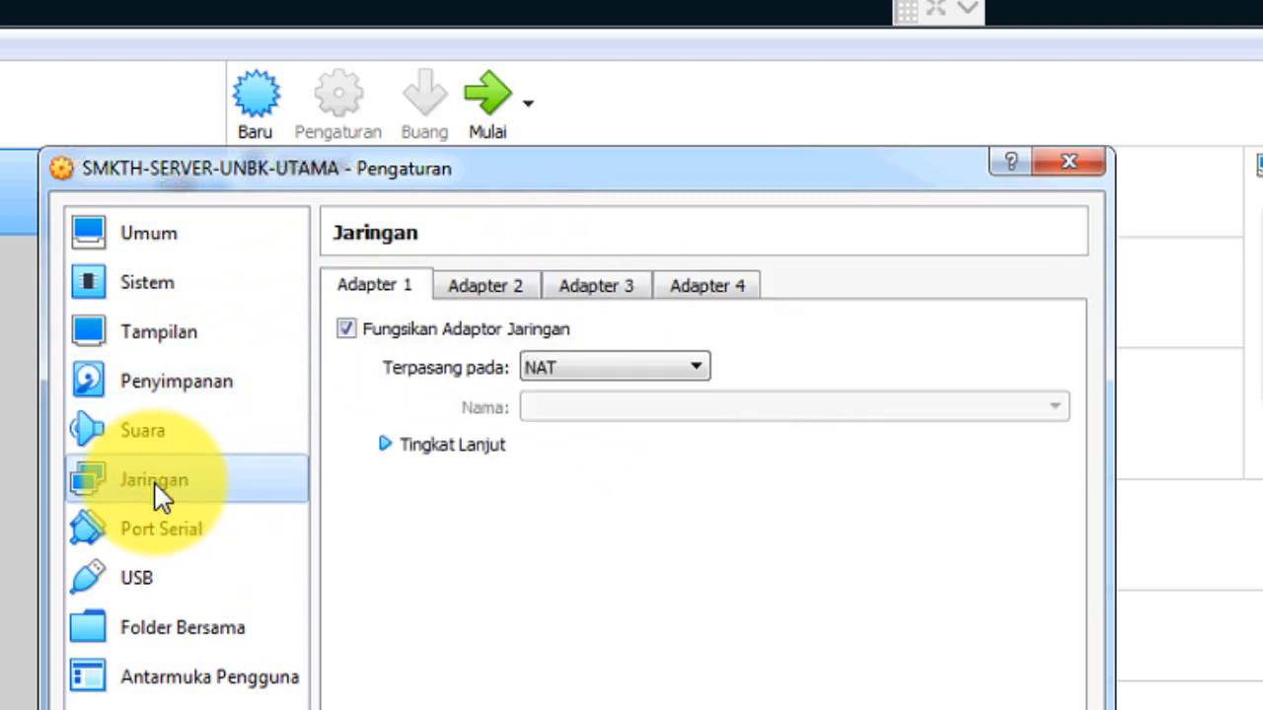
left_click(628, 367)
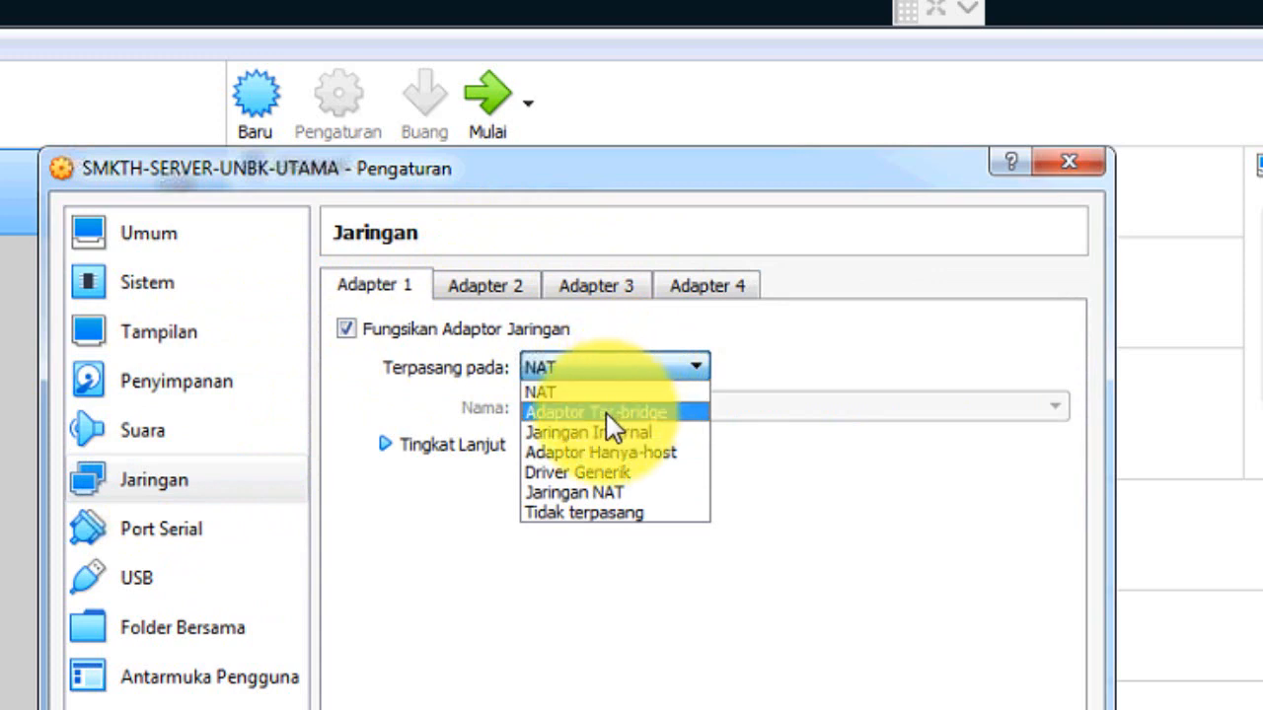
left_click(607, 413)
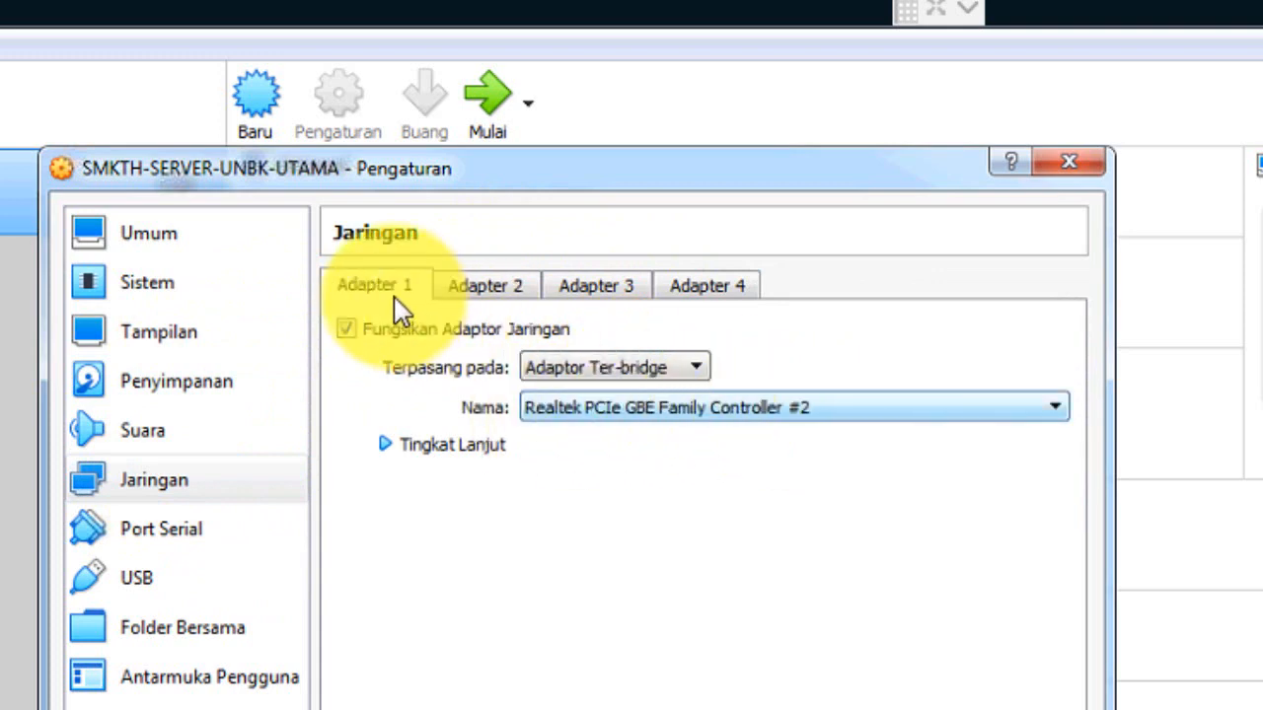
Enable network Adapter 2 of the virtual machine, attach it to NAT, and review it against Adapter 1.
left_click(474, 286)
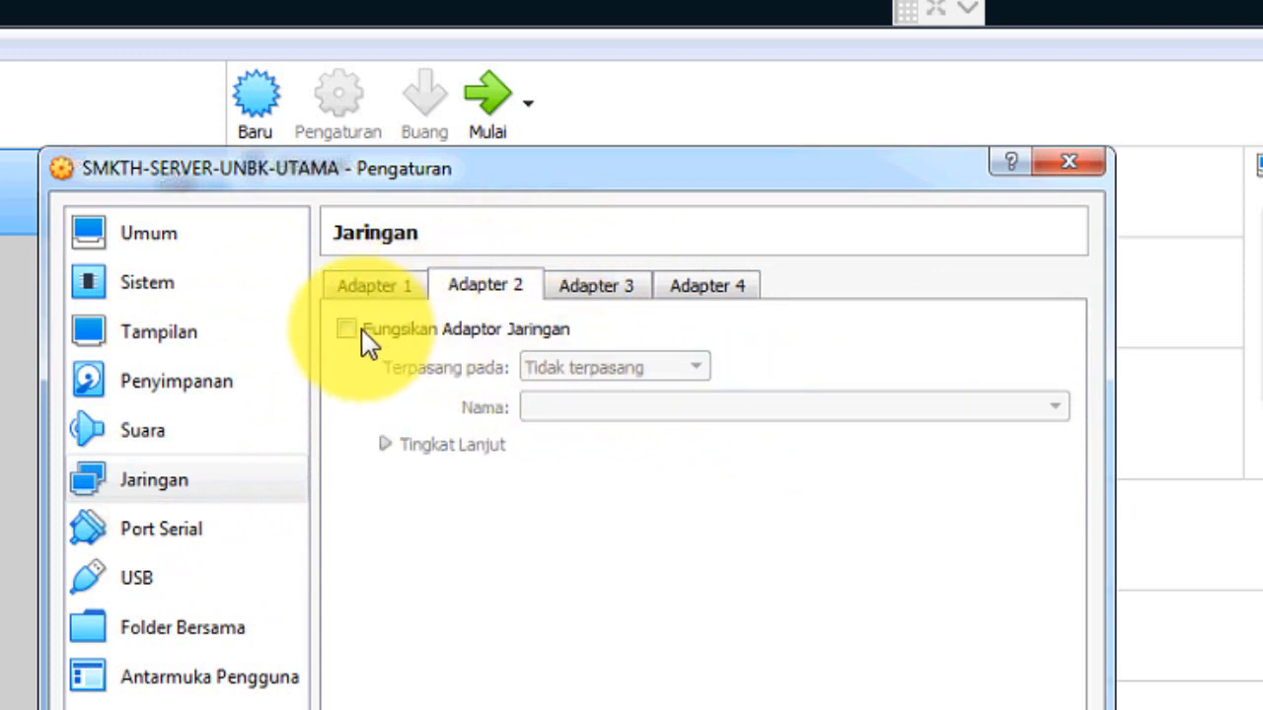
left_click(350, 329)
left_click(616, 368)
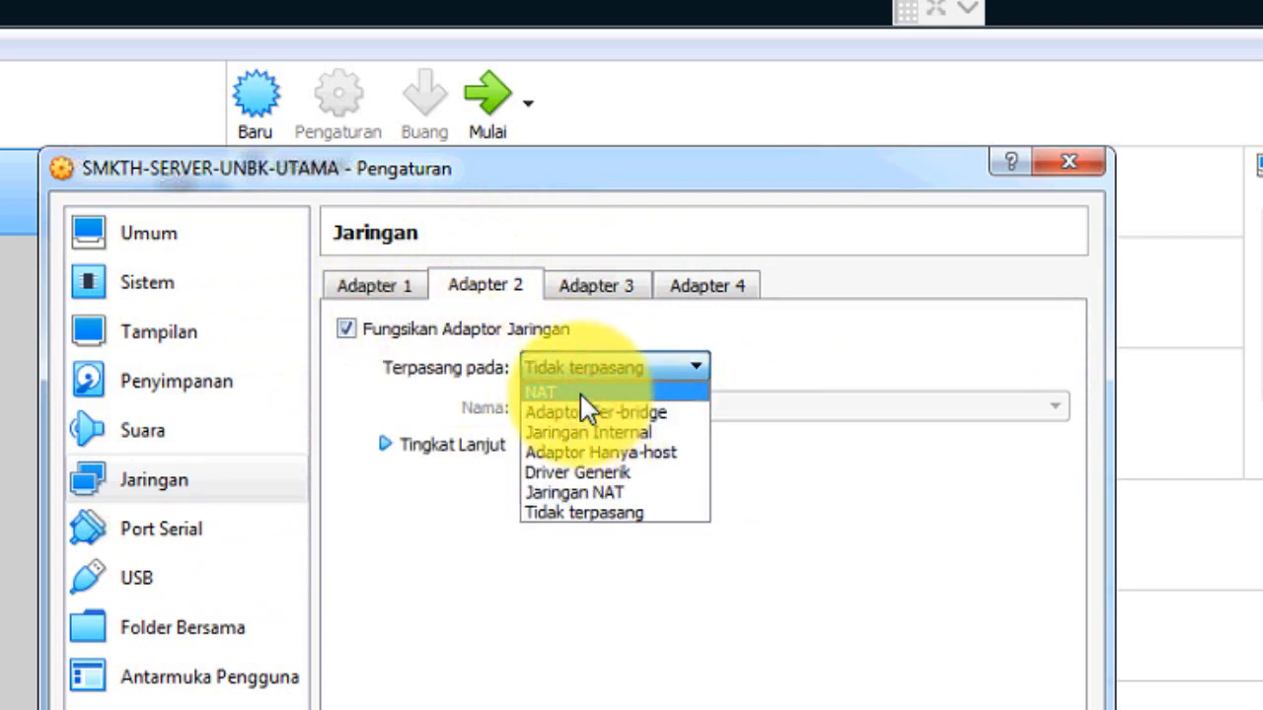
left_click(581, 395)
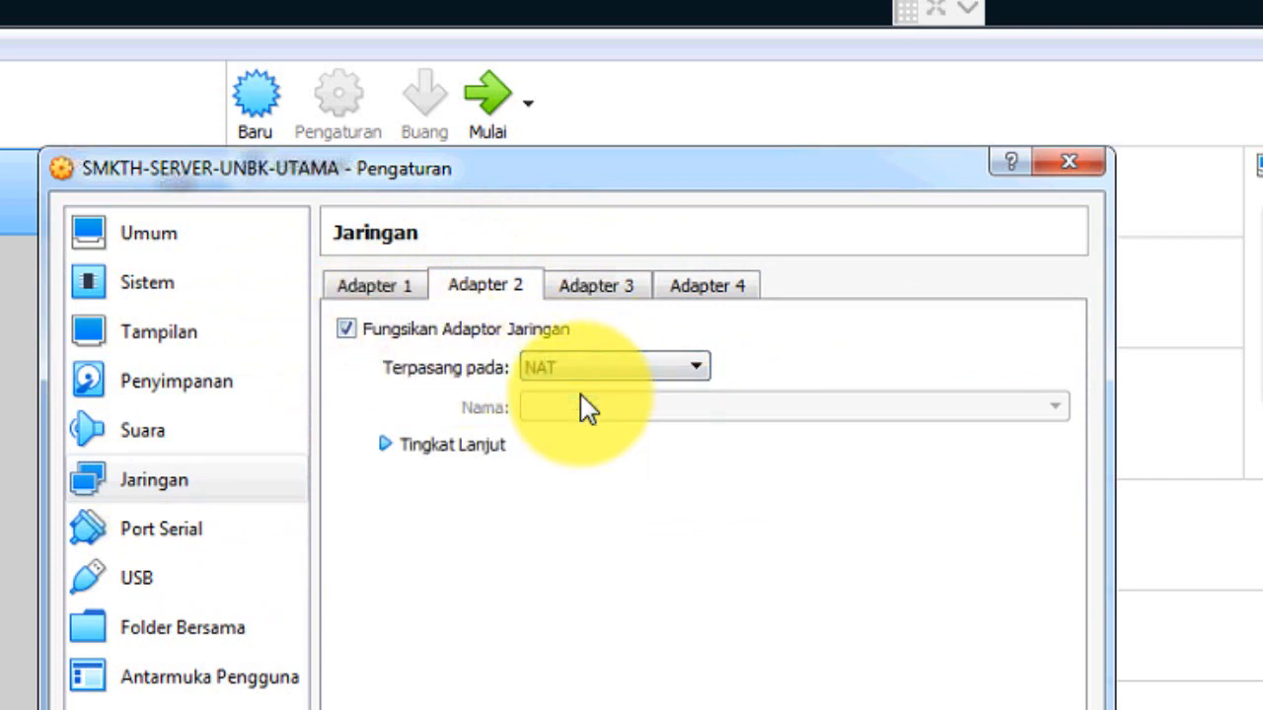
left_click(361, 289)
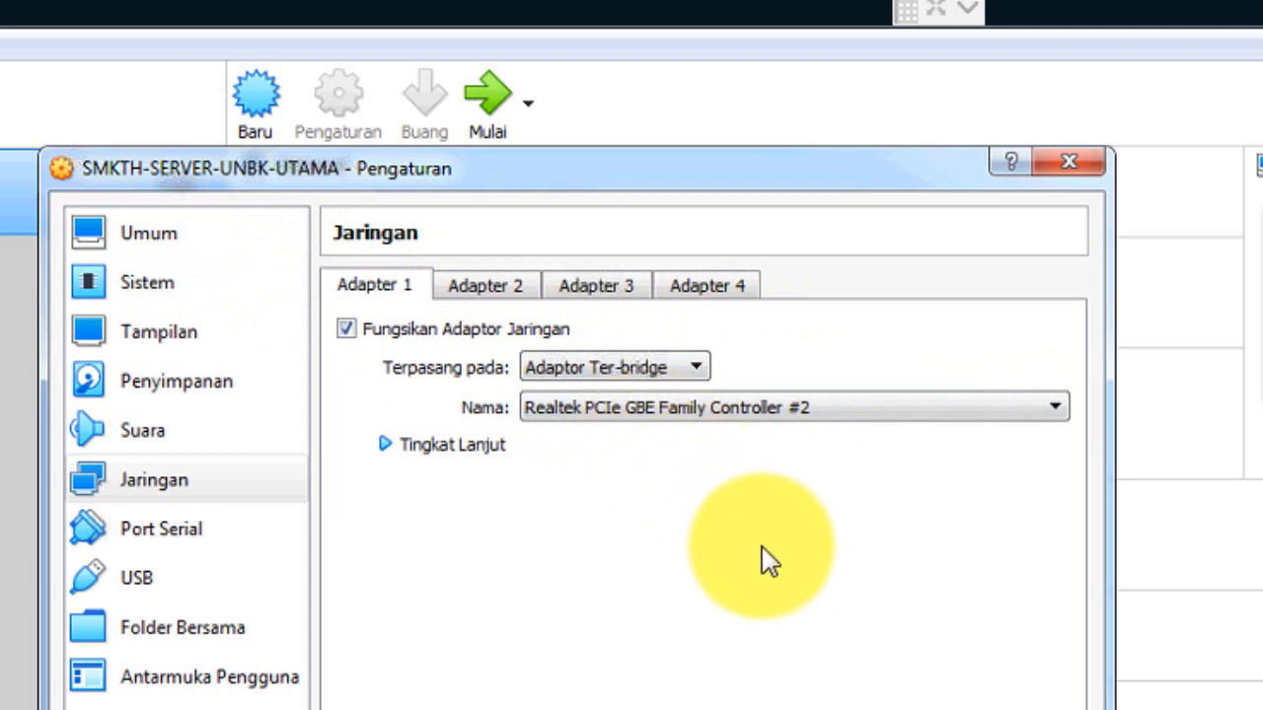
left_click(503, 289)
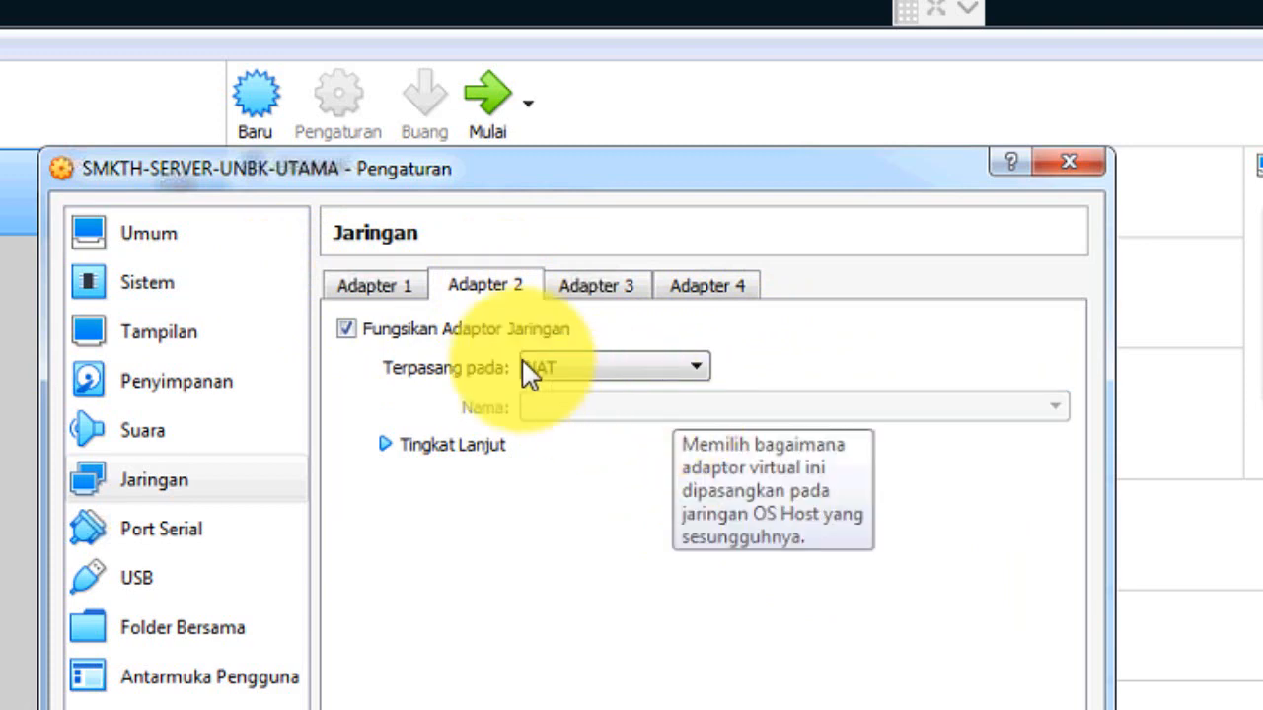
left_click(384, 294)
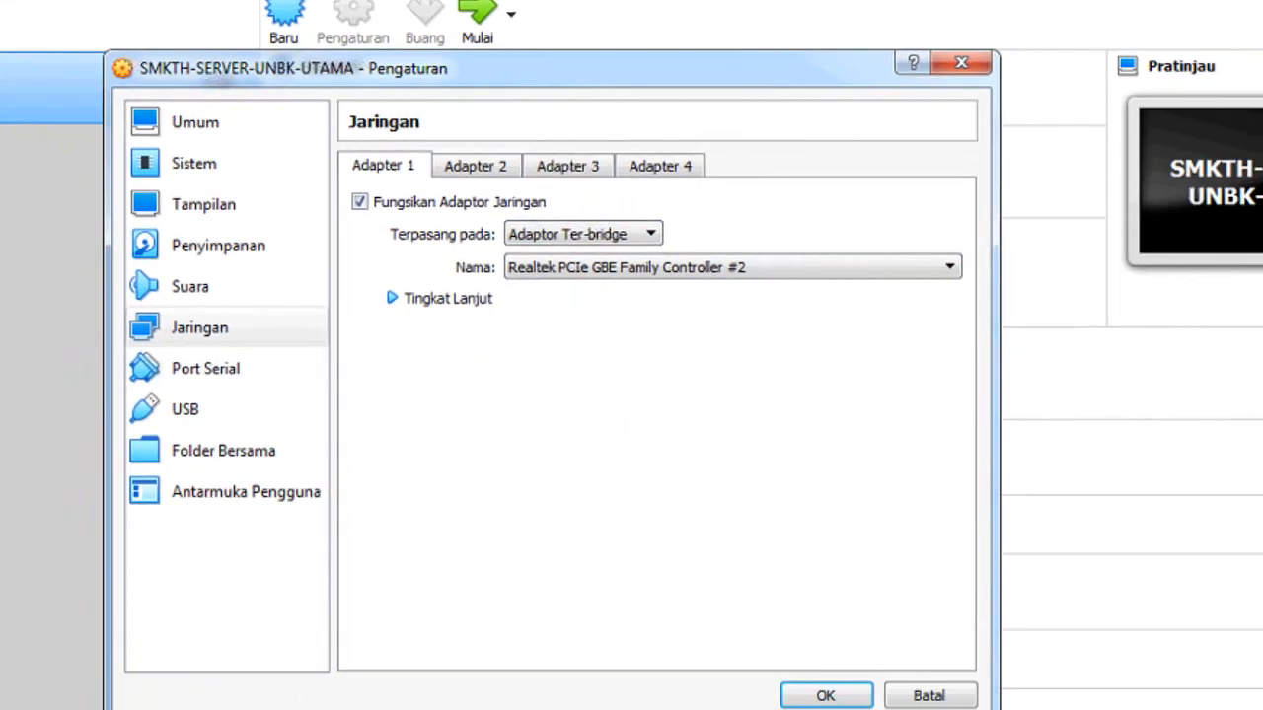
Switch to the Windows Network and Sharing Center and examine which network card the LAN SPEED 1 GB connection uses.
left_click(1130, 683)
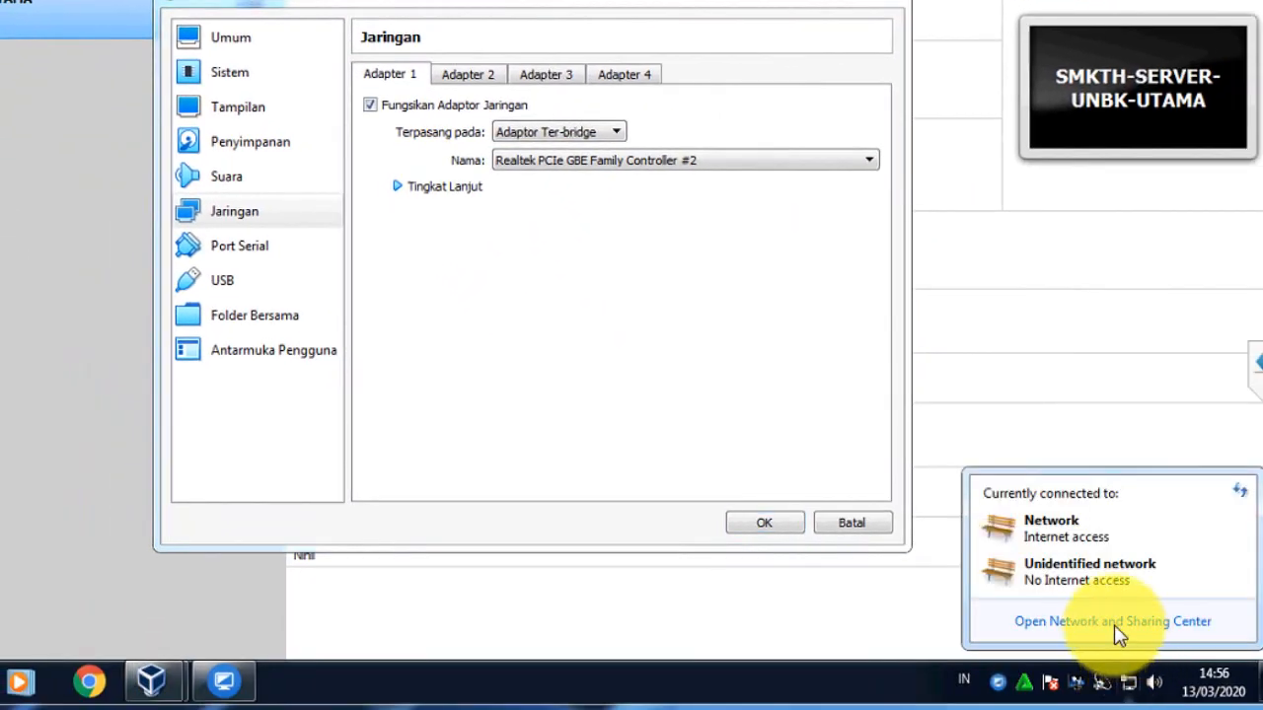
left_click(1113, 623)
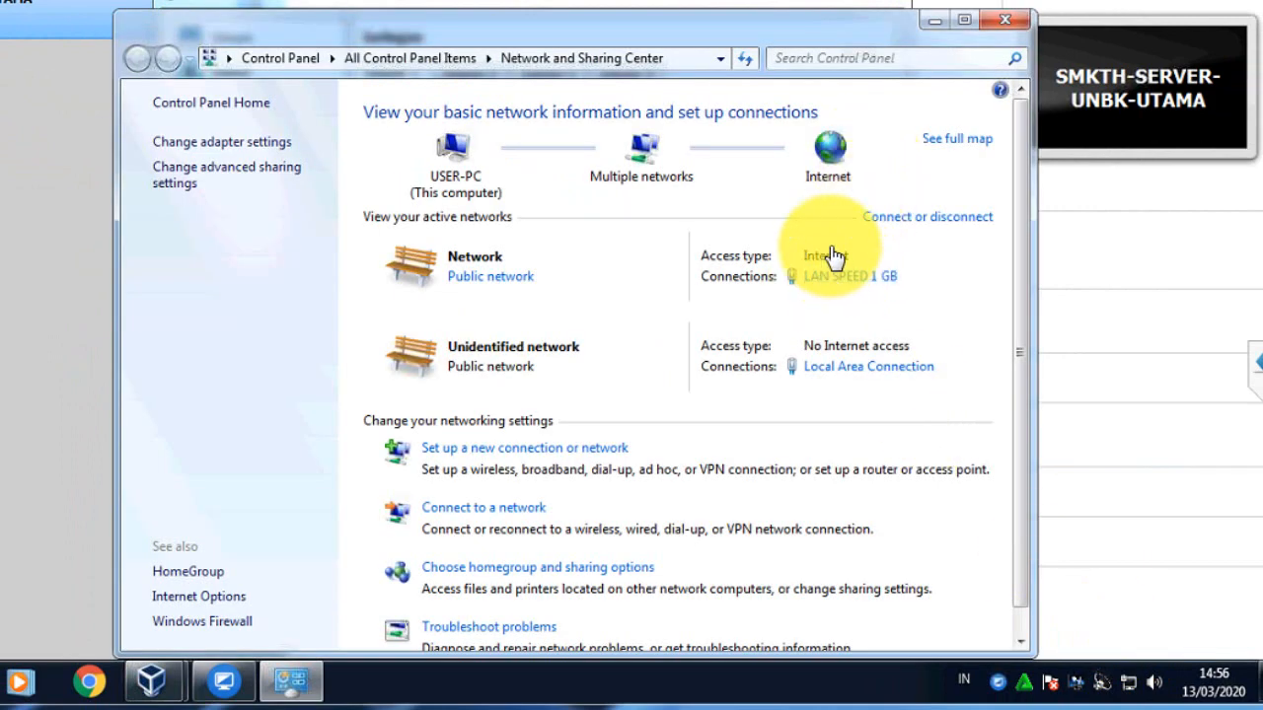
left_click(855, 280)
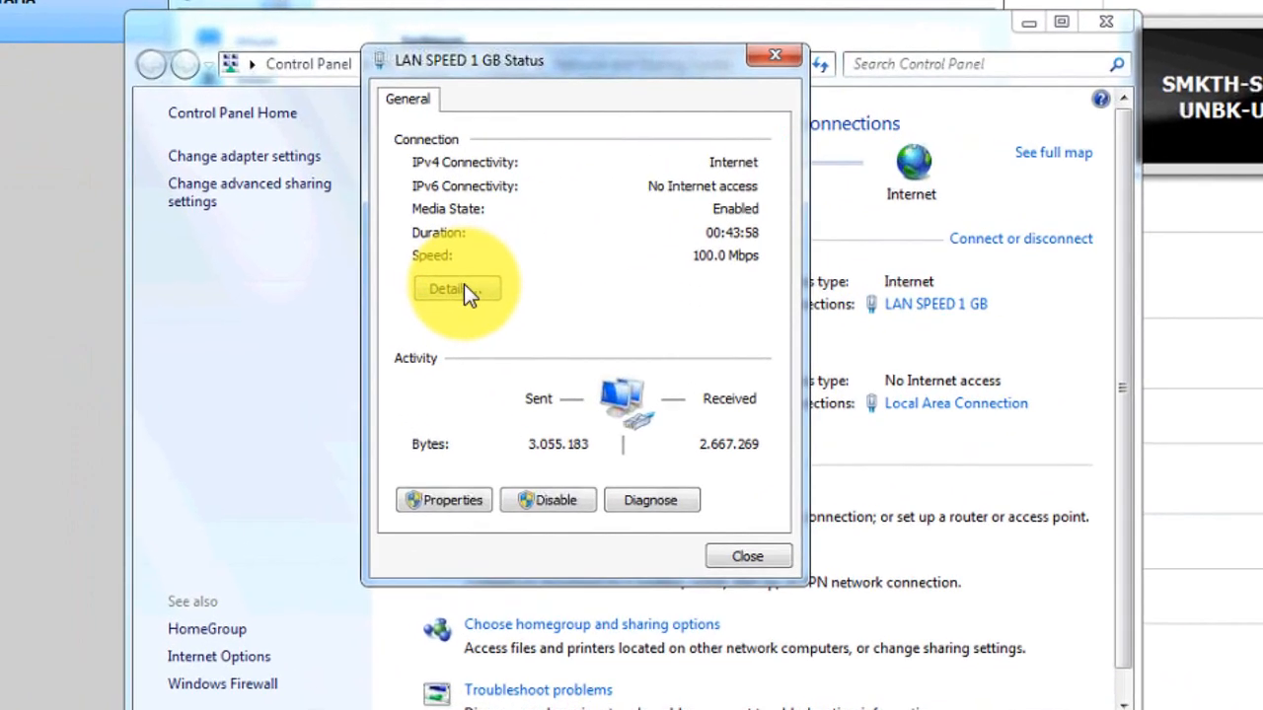
left_click(420, 261)
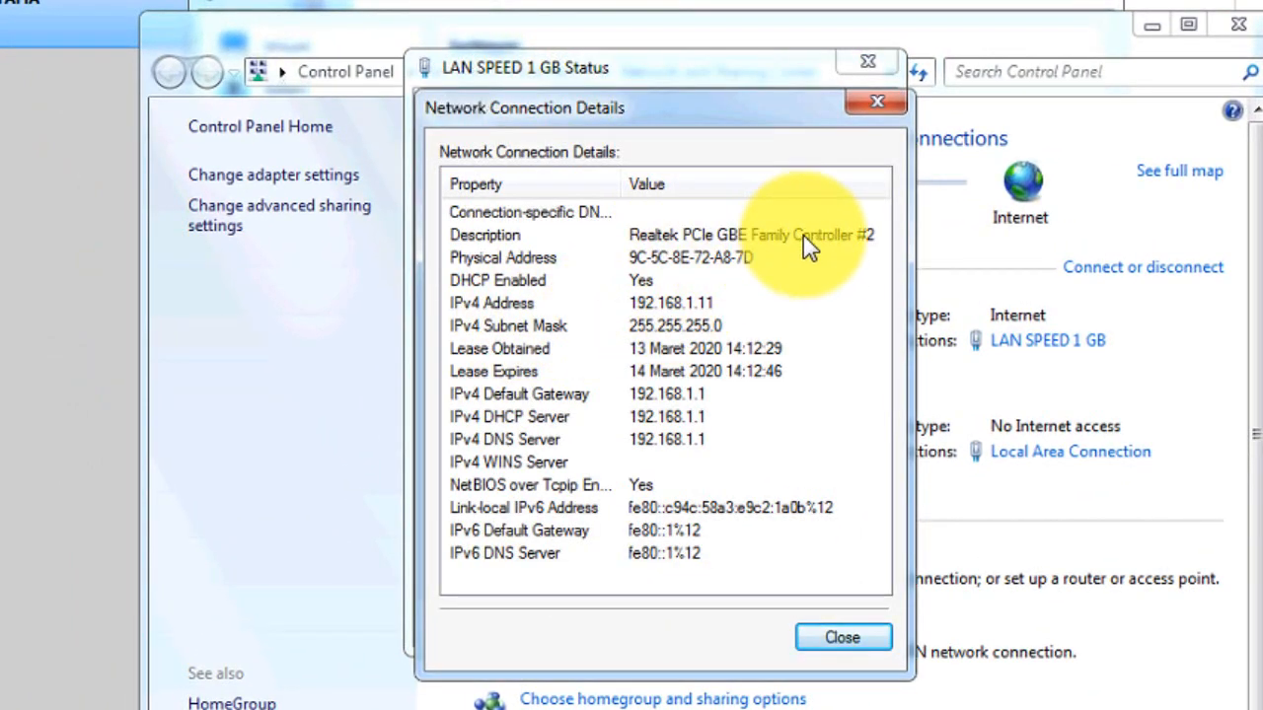
left_click(874, 107)
left_click(883, 60)
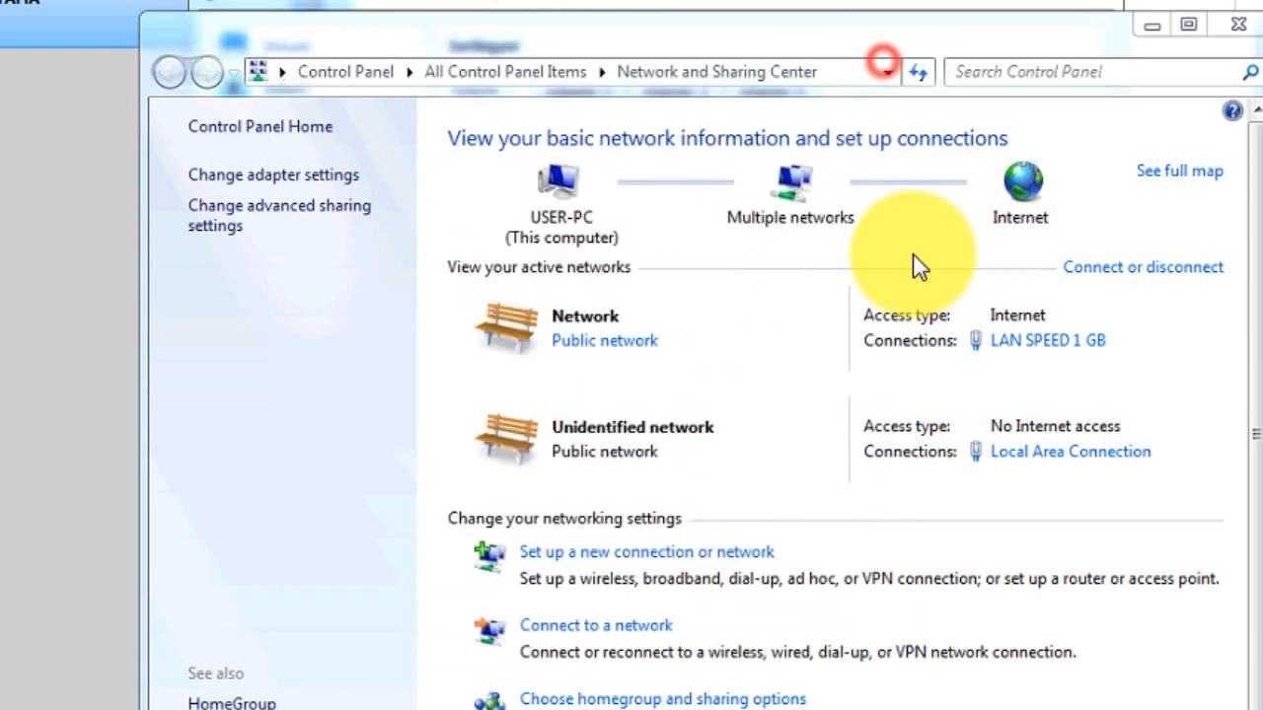
Check the network card and IPv4 address in the Local Area Connection details, and close the Network and Sharing Center.
left_click(1074, 455)
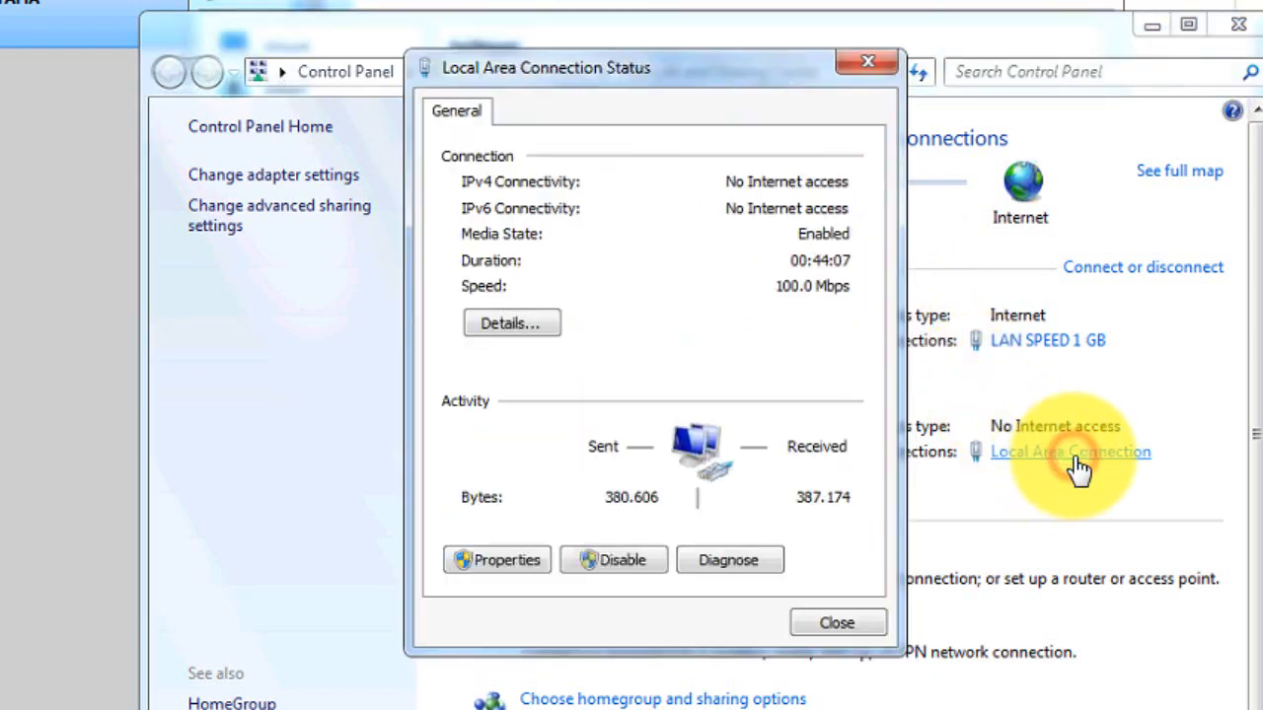
left_click(505, 330)
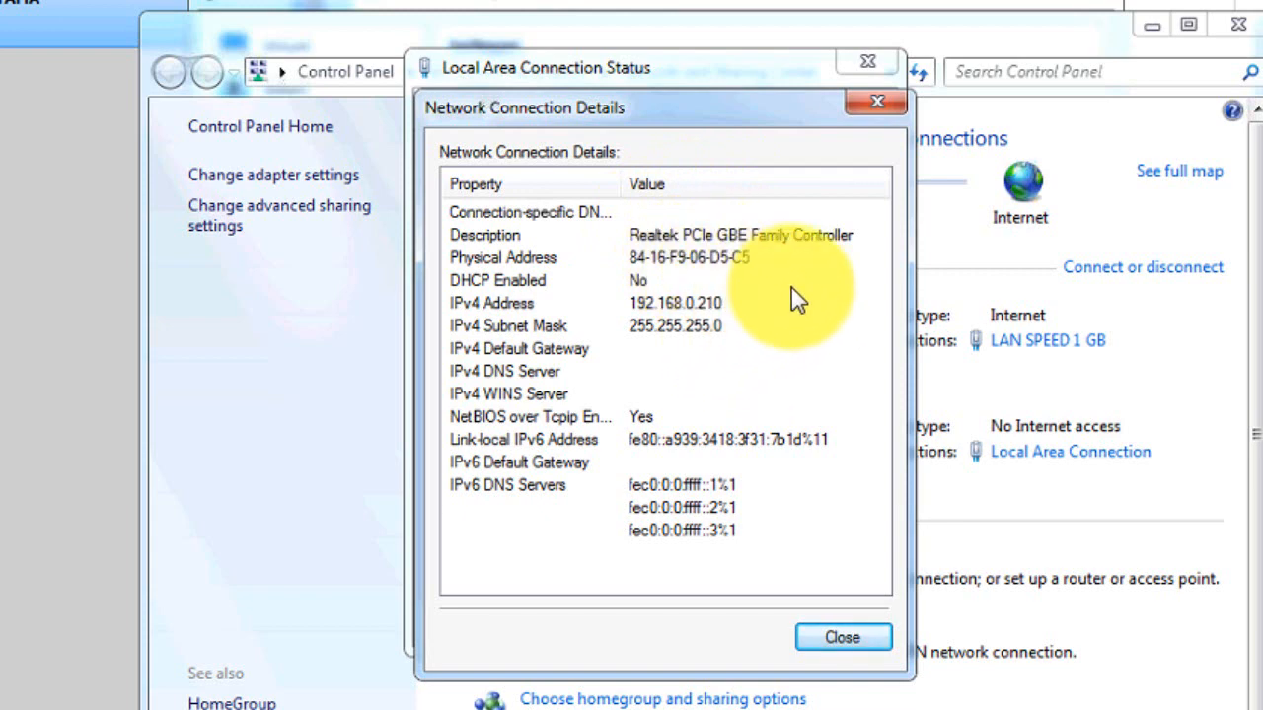
left_click(872, 104)
left_click(866, 65)
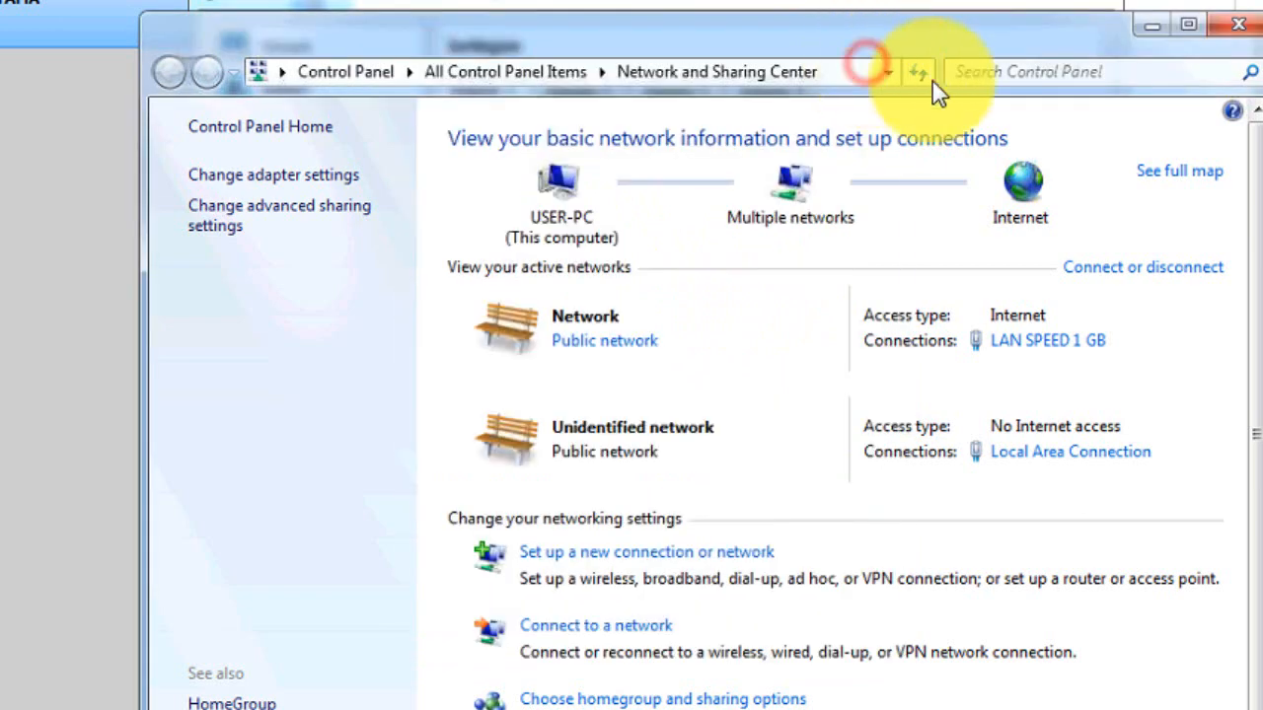
left_click(1237, 32)
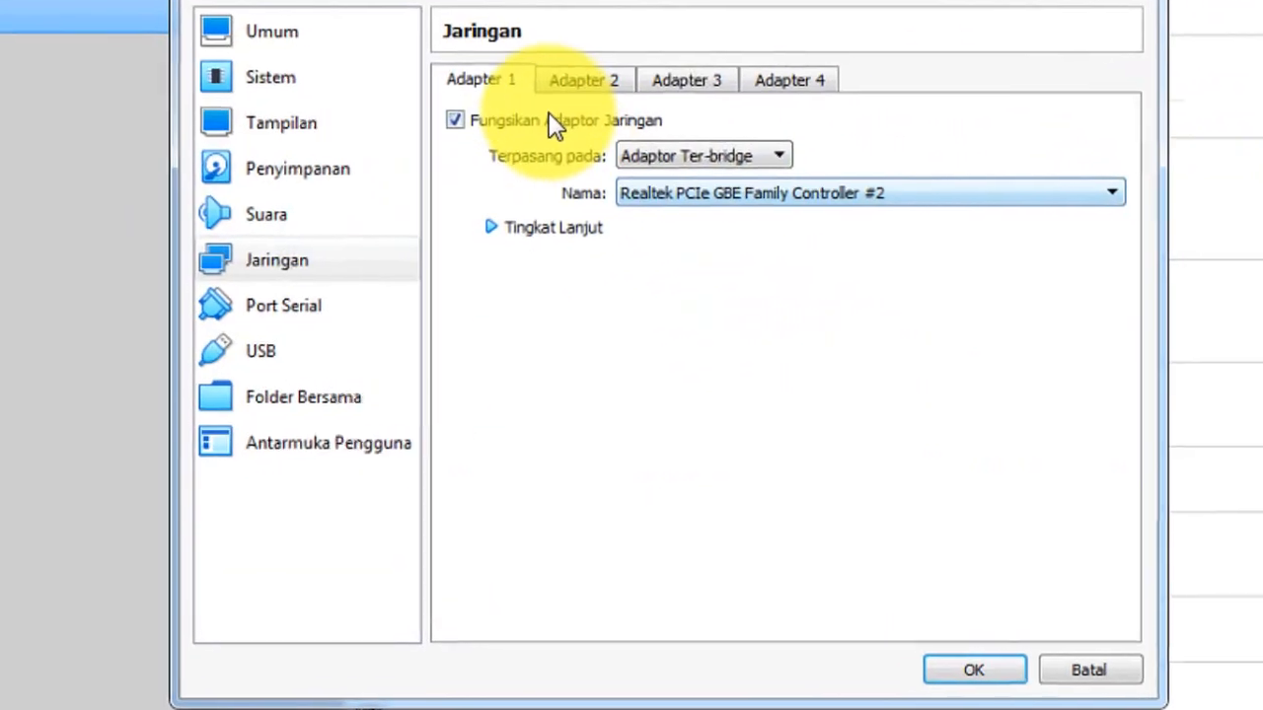
Bridge Adapter 1 to the Realtek PCIe GBE Family Controller and save the virtual machine settings.
left_click(817, 190)
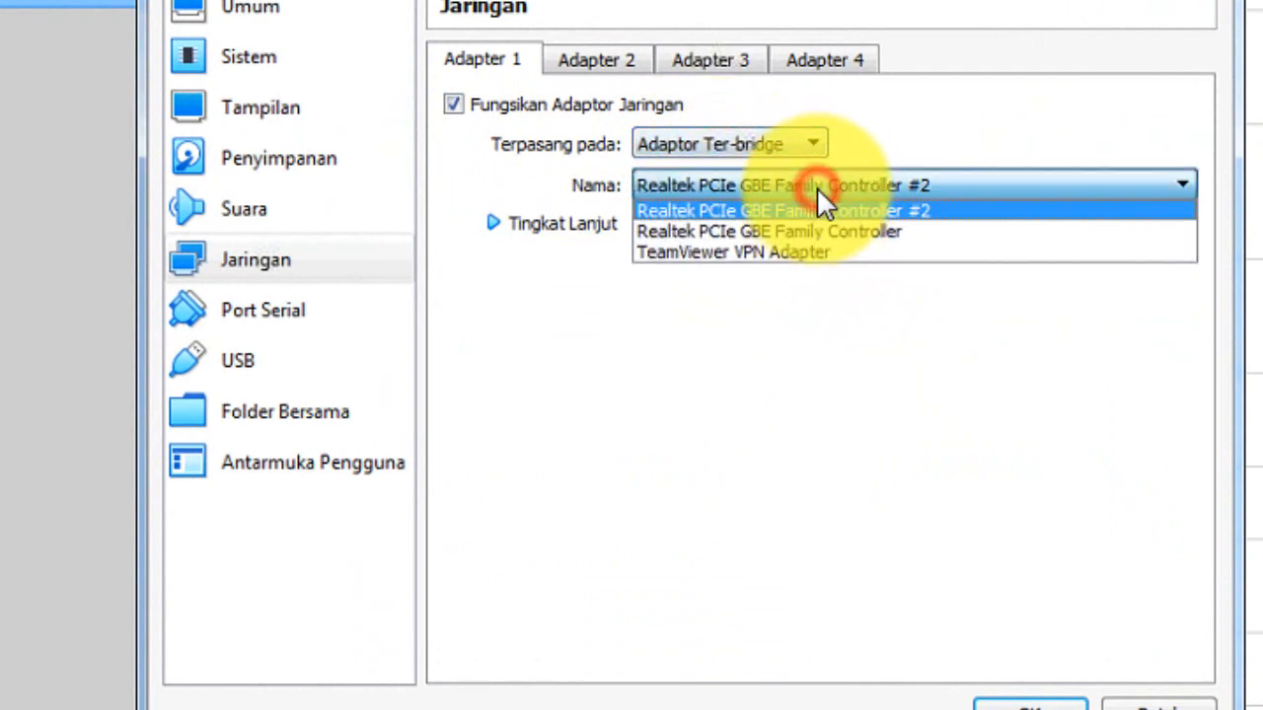
left_click(785, 231)
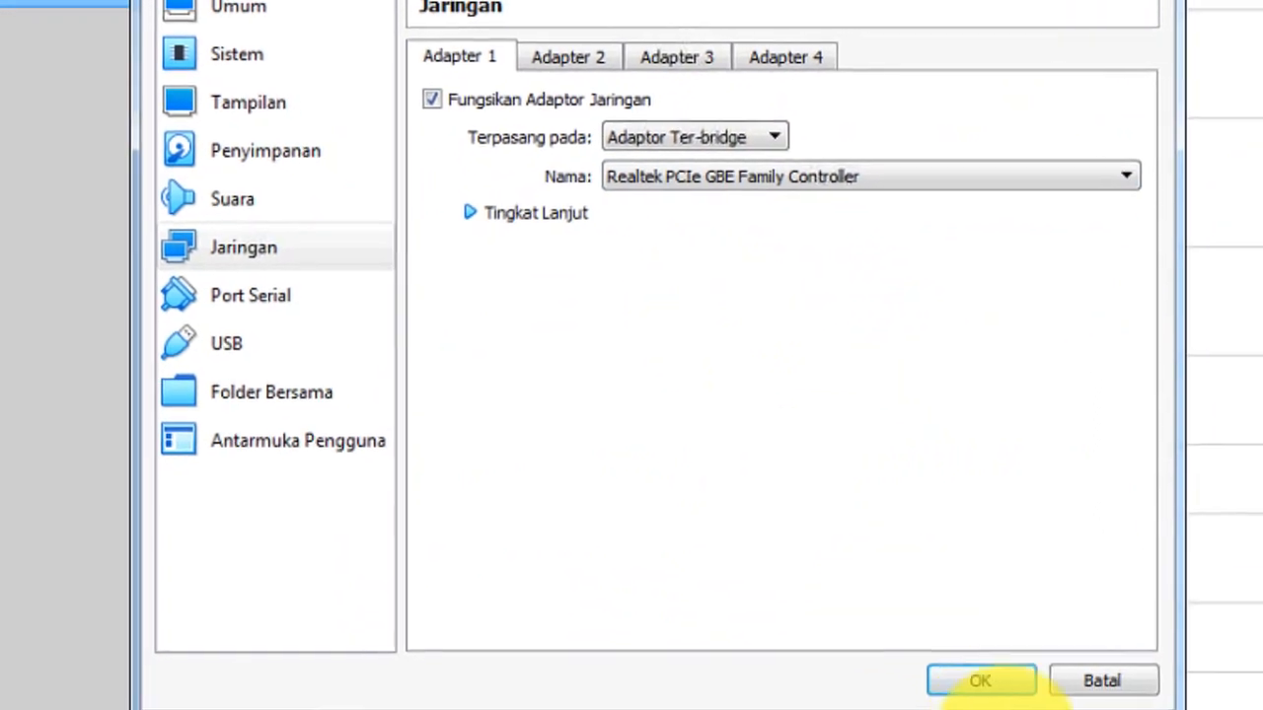
left_click(977, 679)
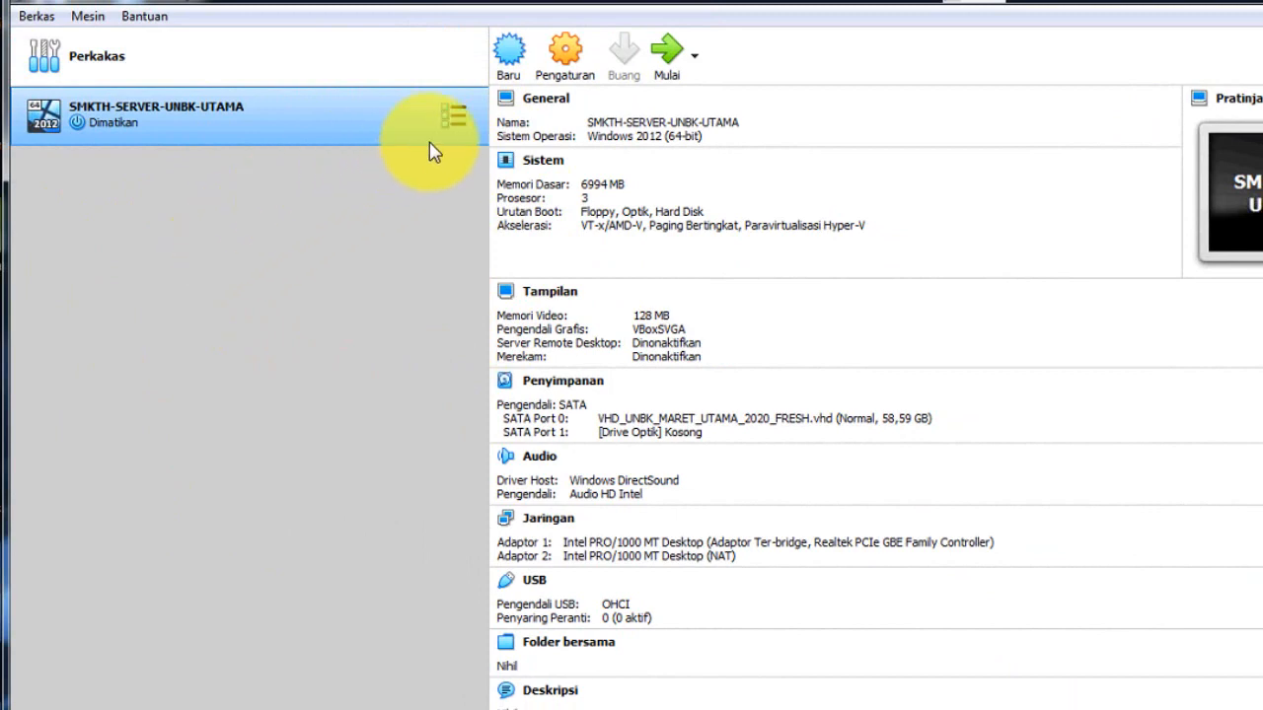
Review the virtual machine's system memory, storage and both network adapter settings, and close the settings.
left_click(581, 66)
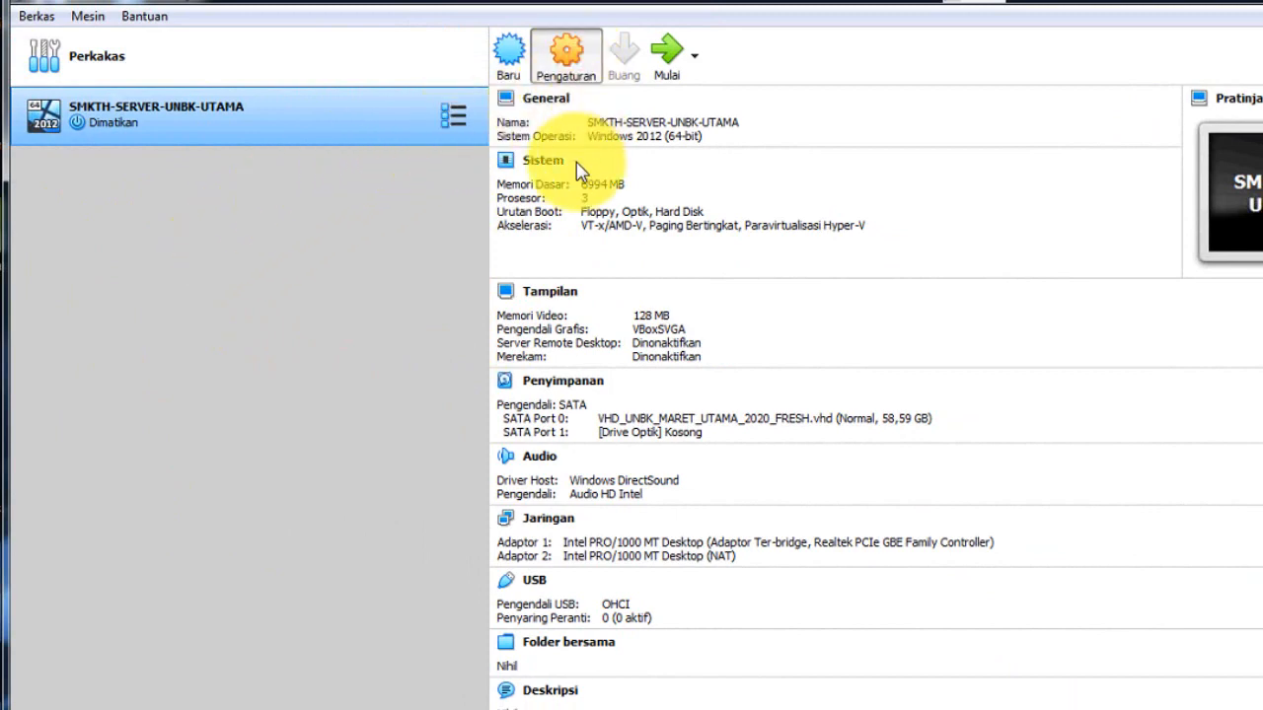
left_click(442, 182)
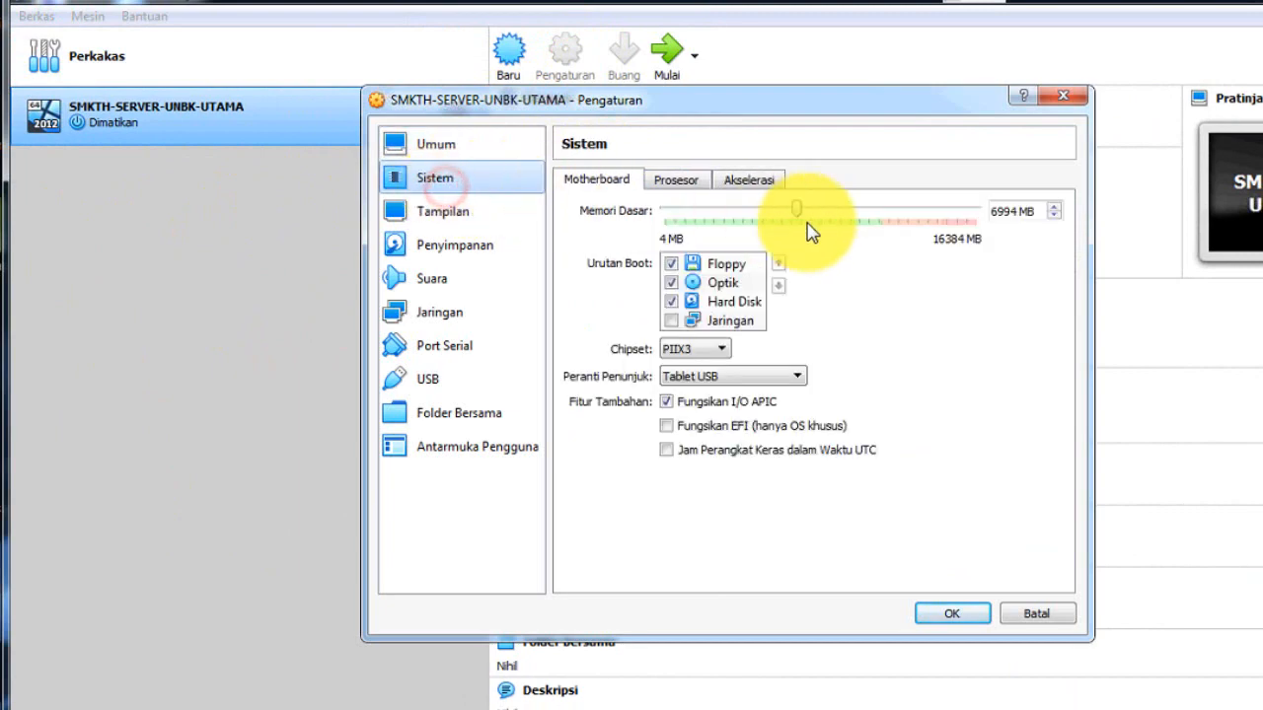
left_click(455, 249)
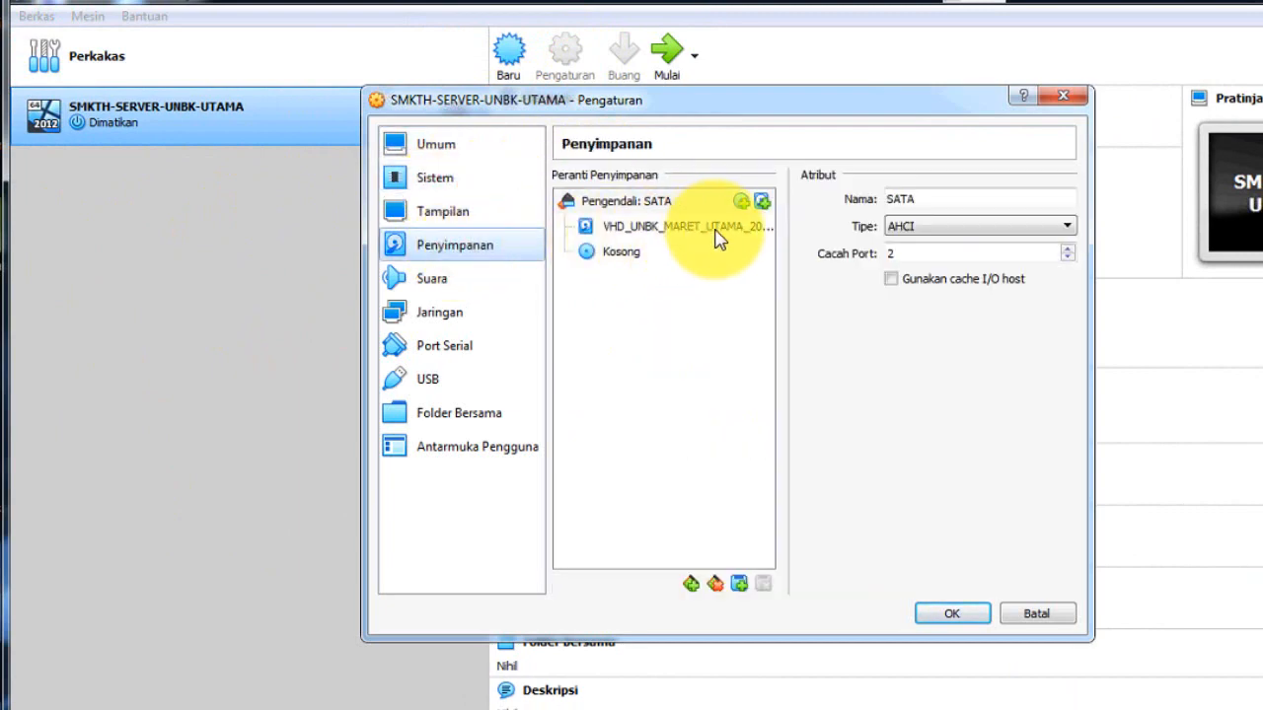
left_click(435, 314)
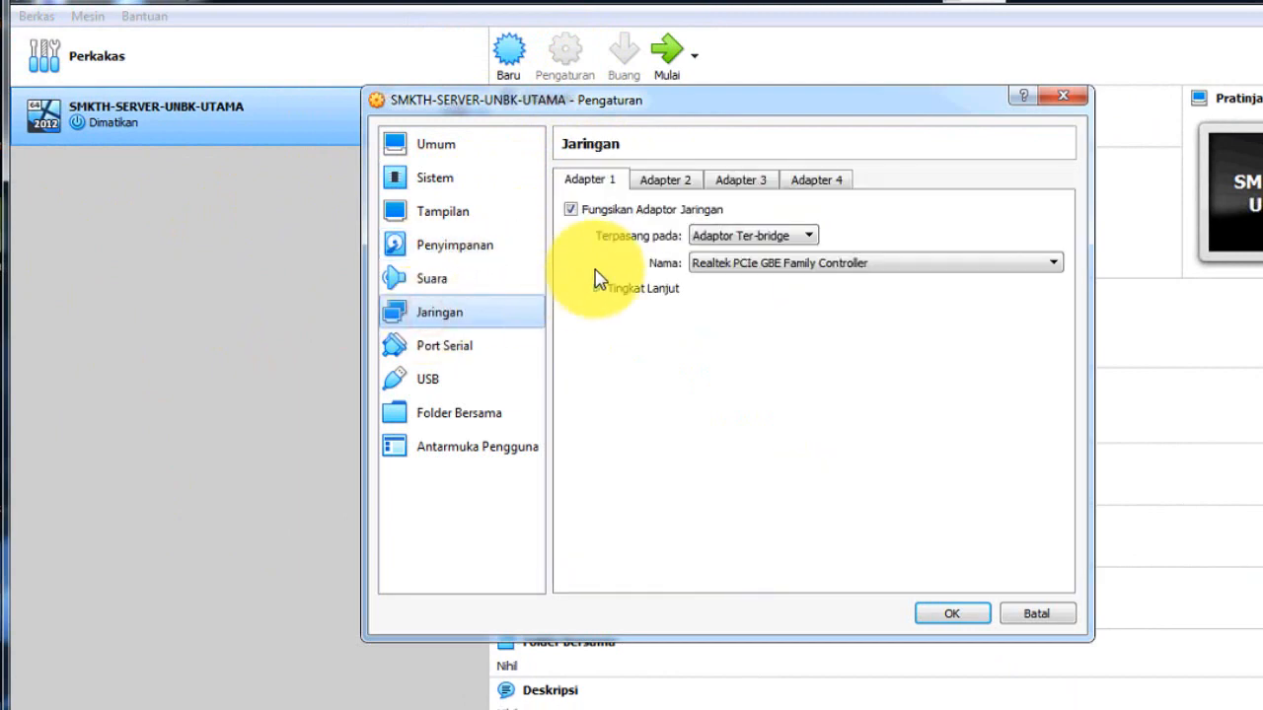
left_click(668, 177)
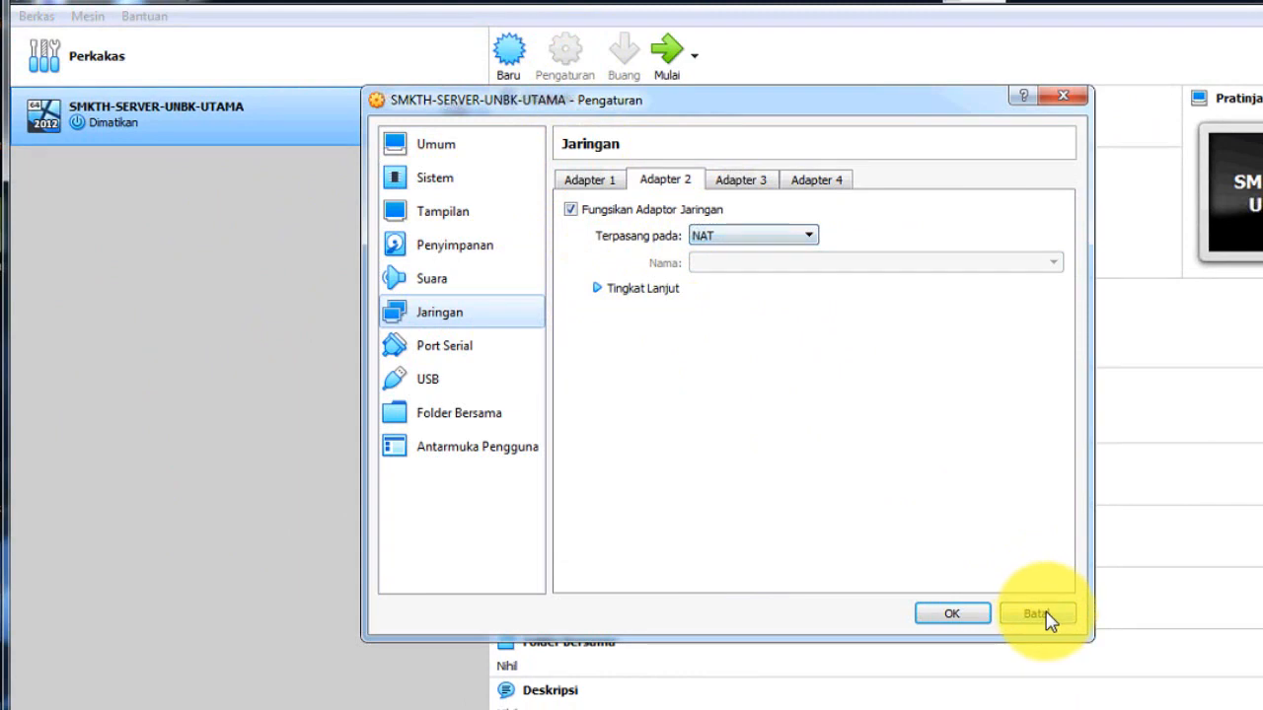
left_click(952, 614)
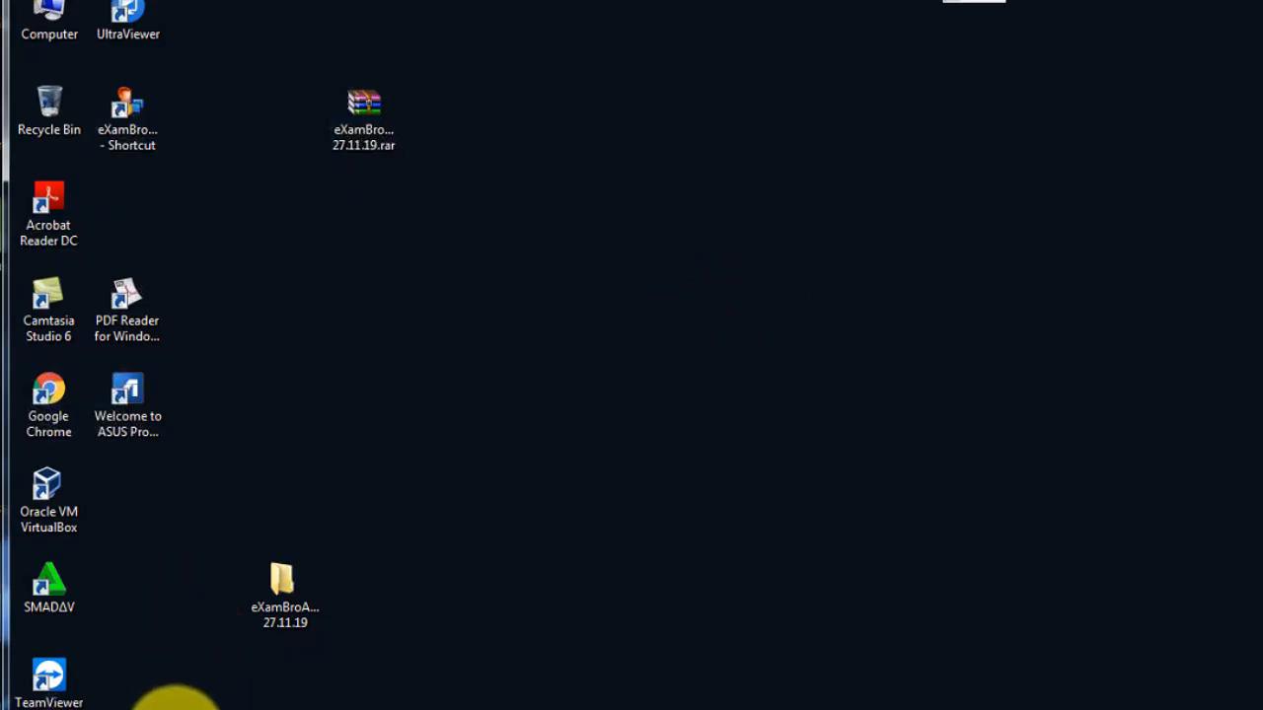
Delete the eXamBroAdmin.exe shortcut and the eXamBroAdmin 27.11.19 folder from the Windows desktop.
left_click(349, 312)
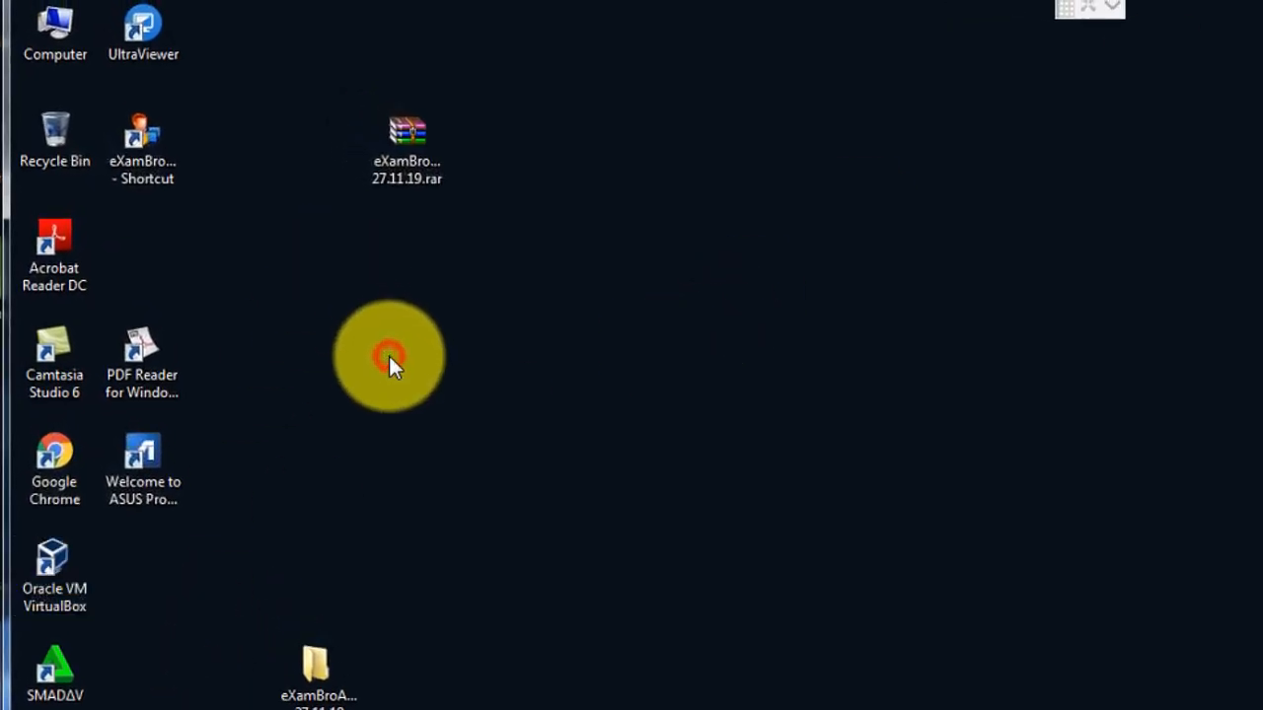
left_click(155, 163)
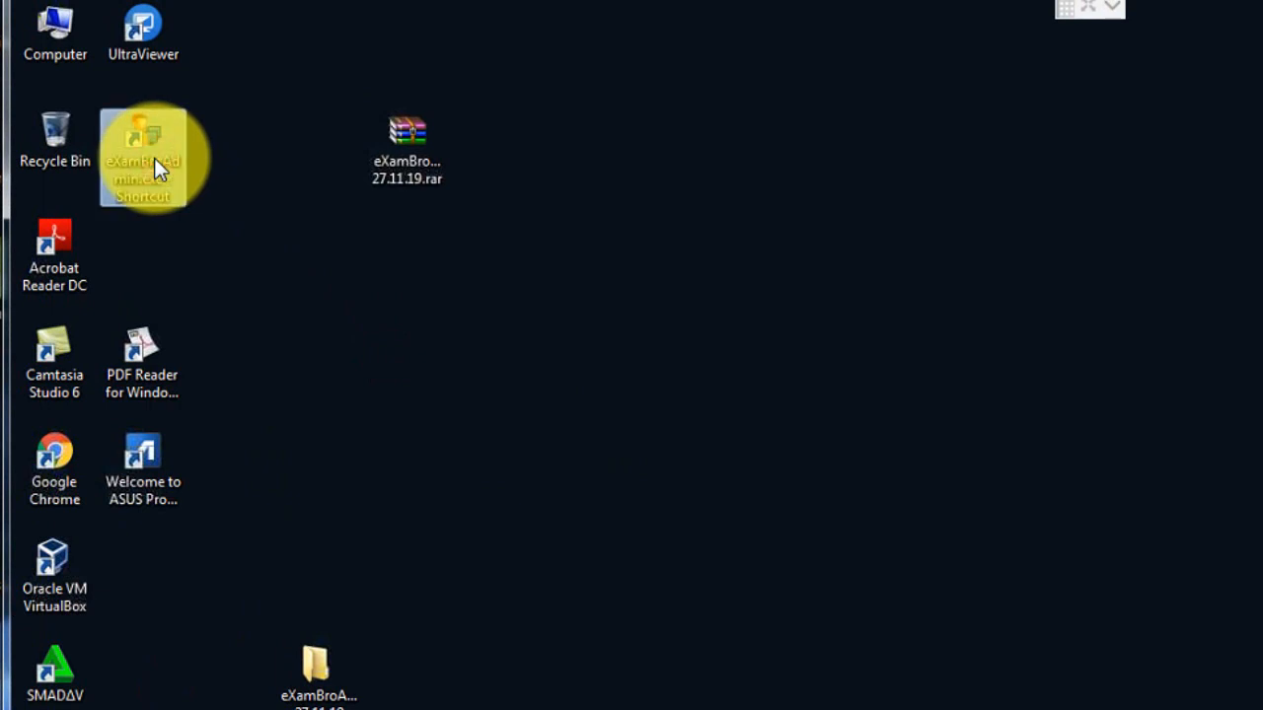
key("Delete")
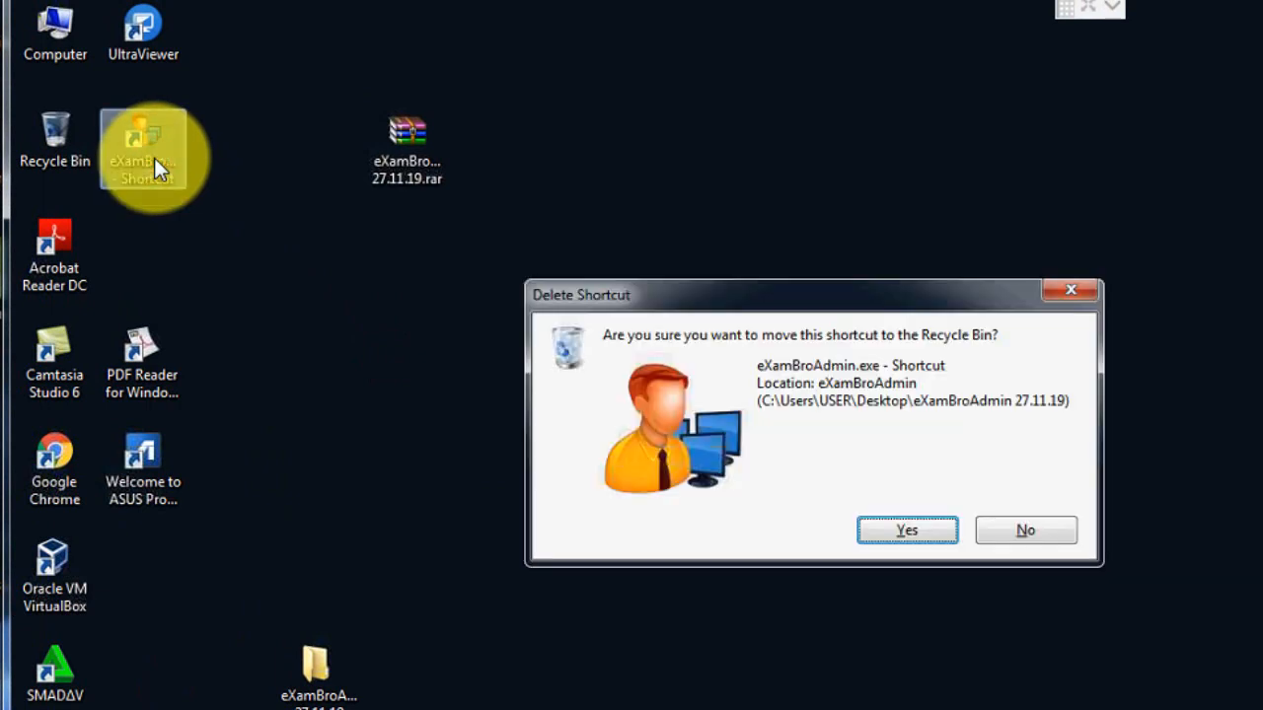
left_click(911, 531)
left_click(344, 690)
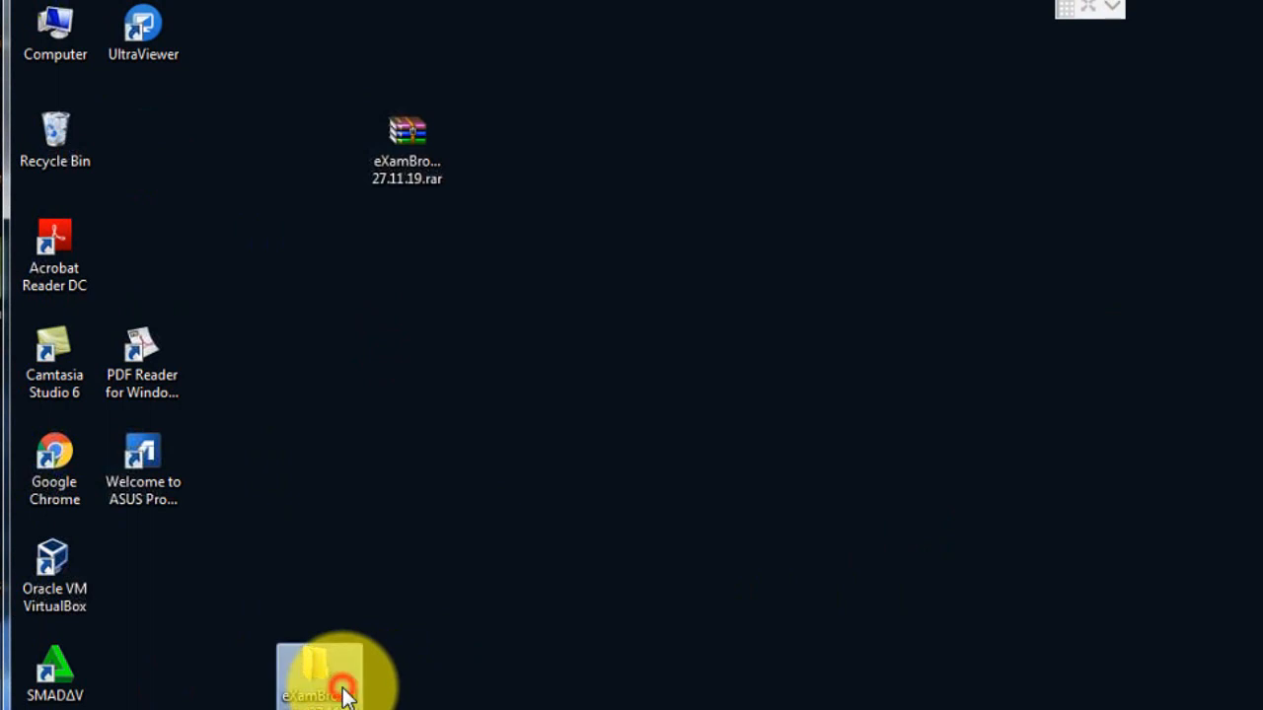
key("Delete")
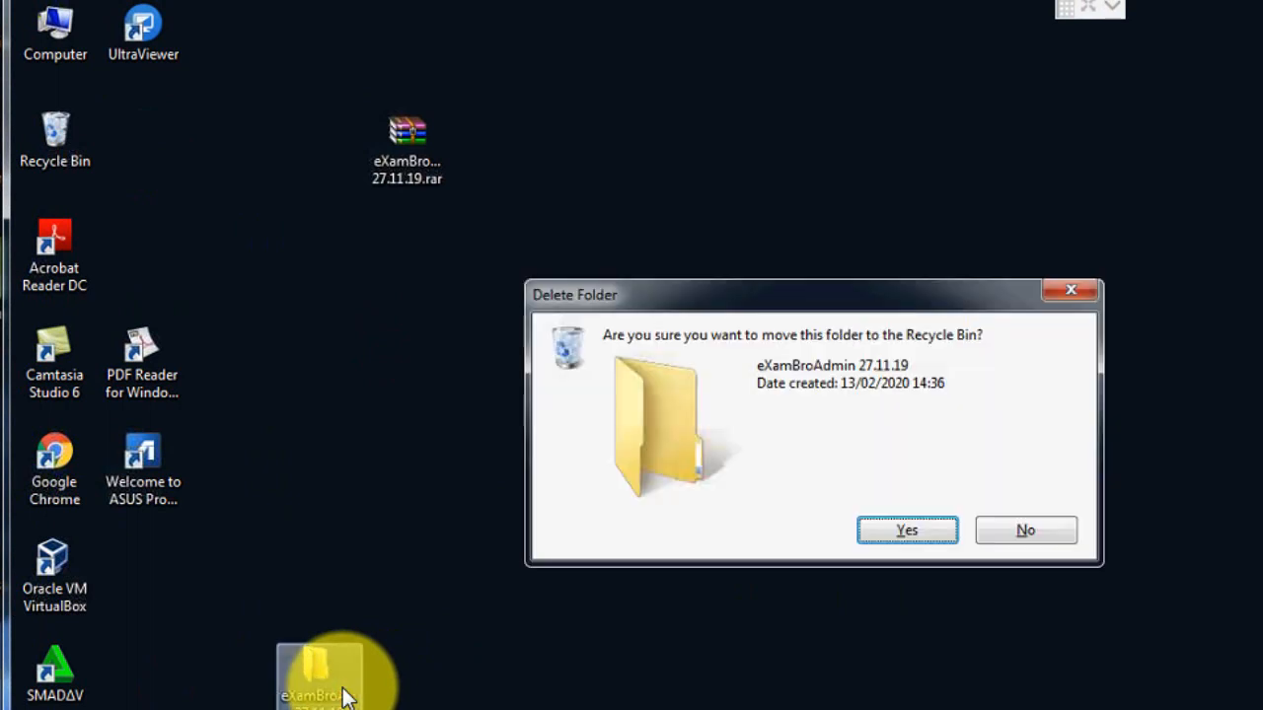
left_click(903, 531)
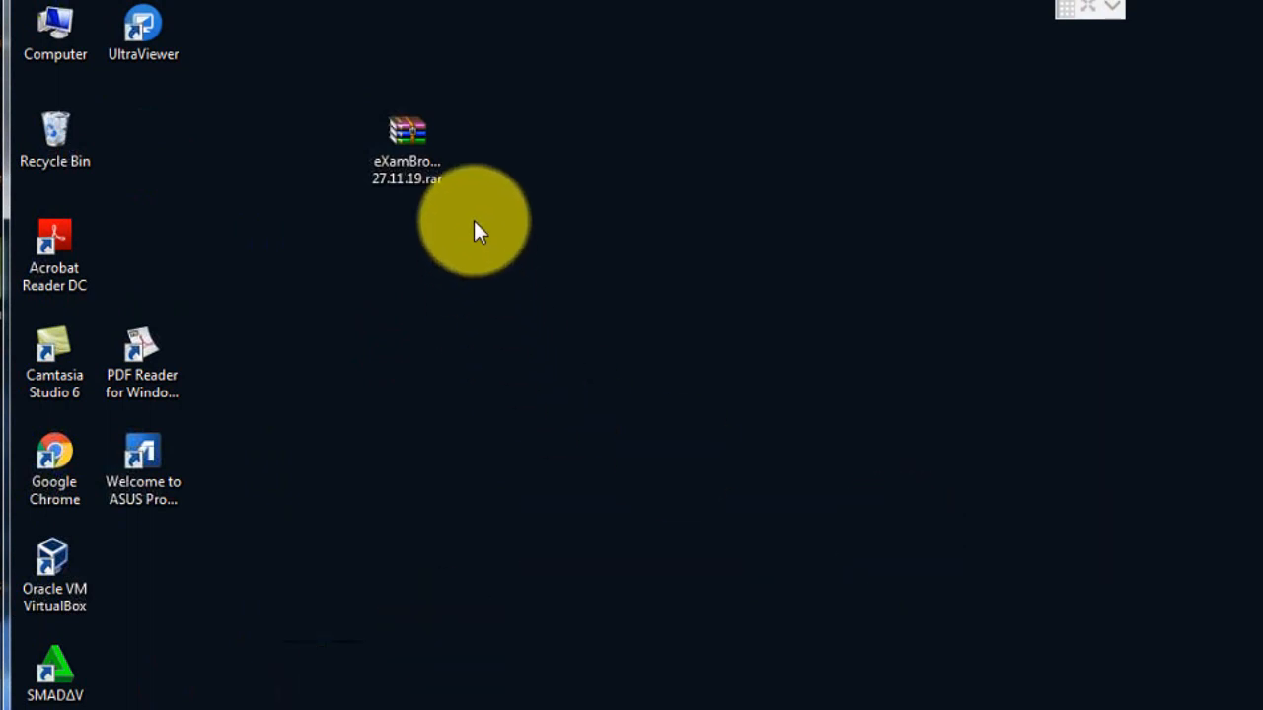
Extract the eXamBroAdmin 27.11.19.rar archive with WinRAR into an eXamBroAdmin 27.11.19 folder on the desktop.
left_click(407, 165)
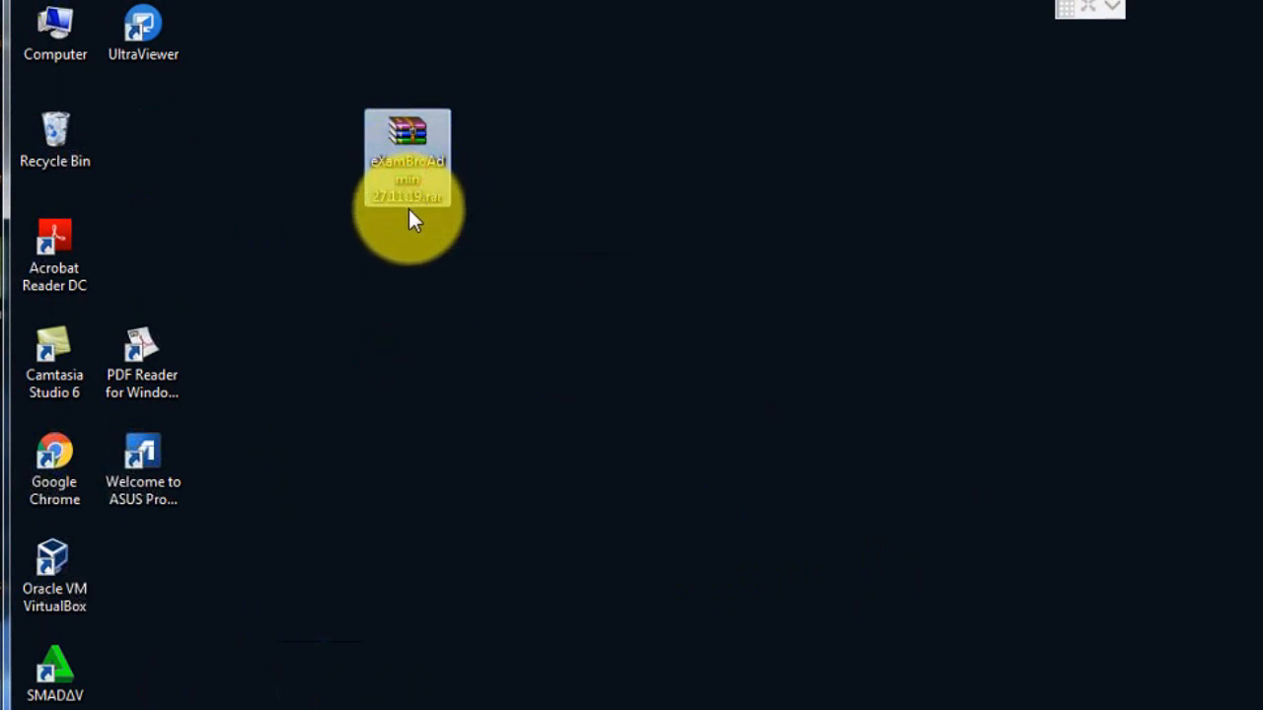
left_click(481, 332)
left_click(408, 163)
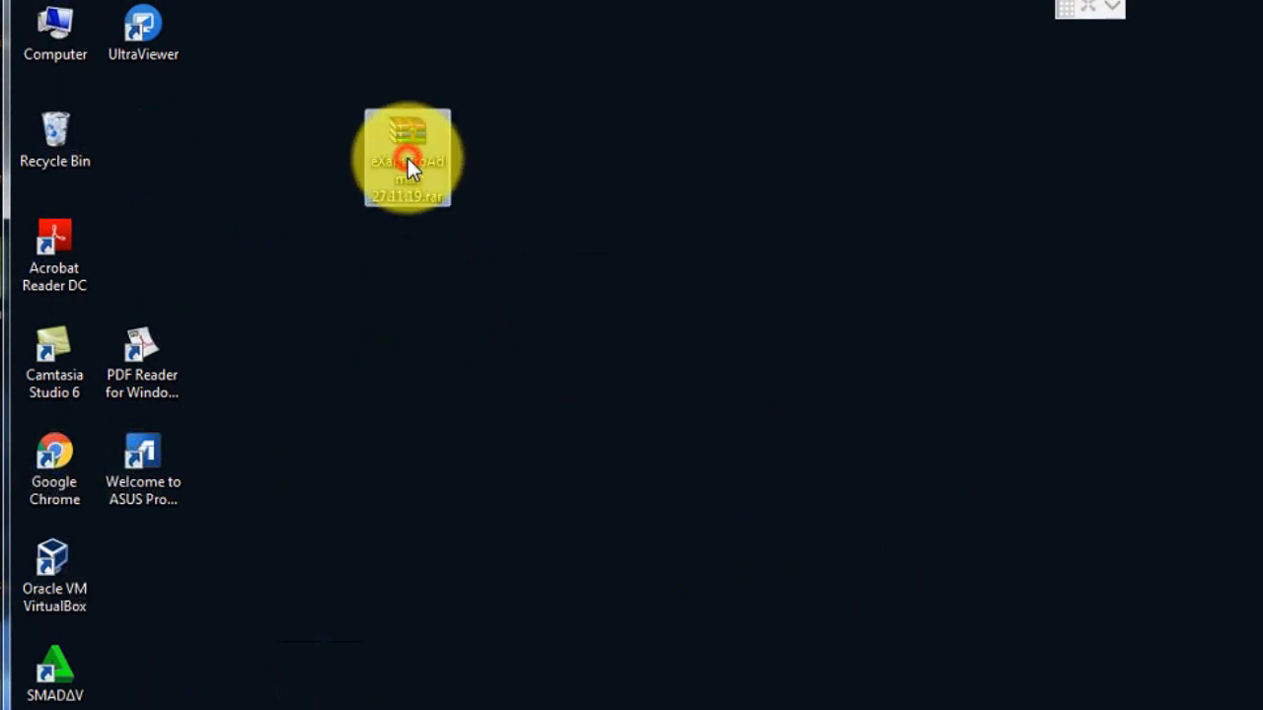
right_click(408, 161)
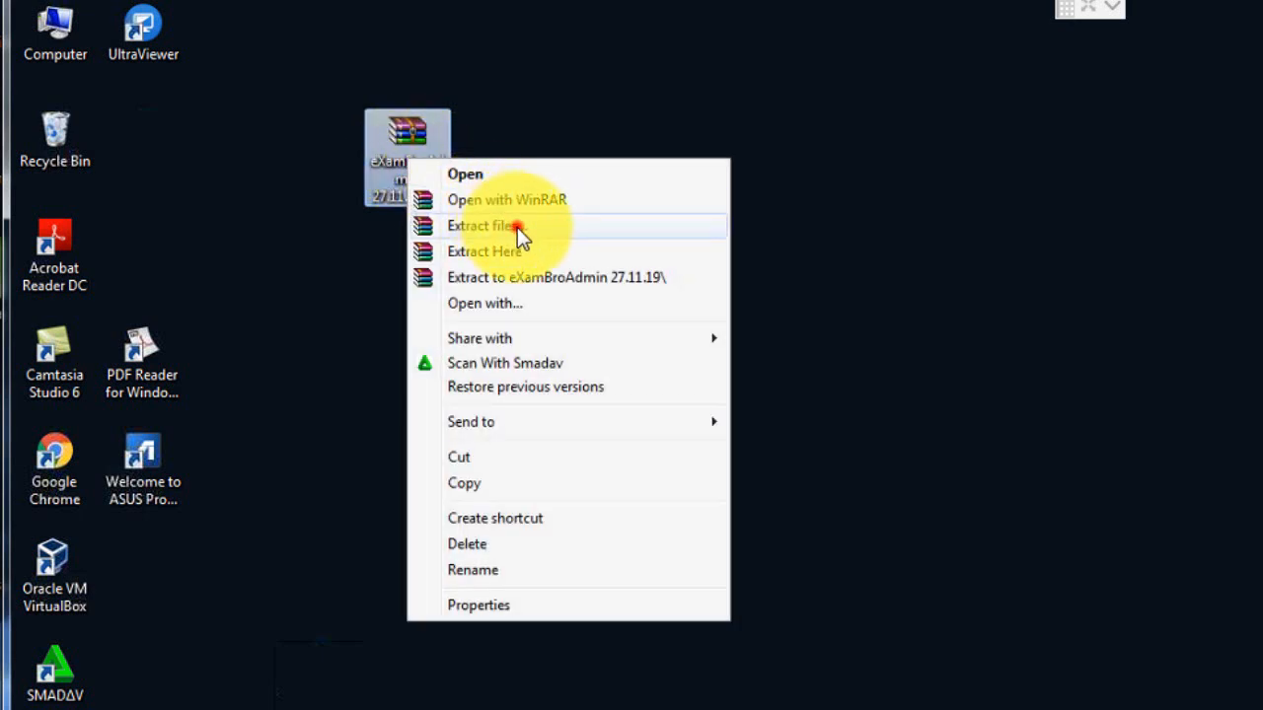
left_click(517, 227)
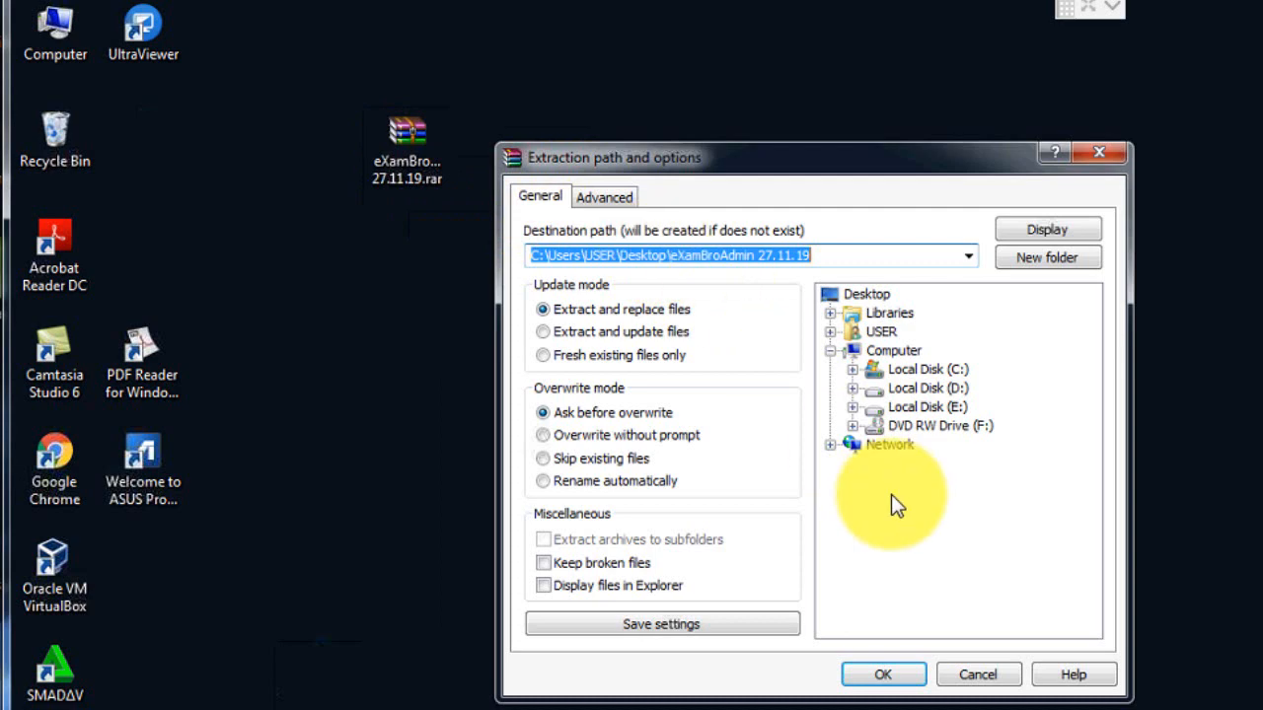
left_click(885, 676)
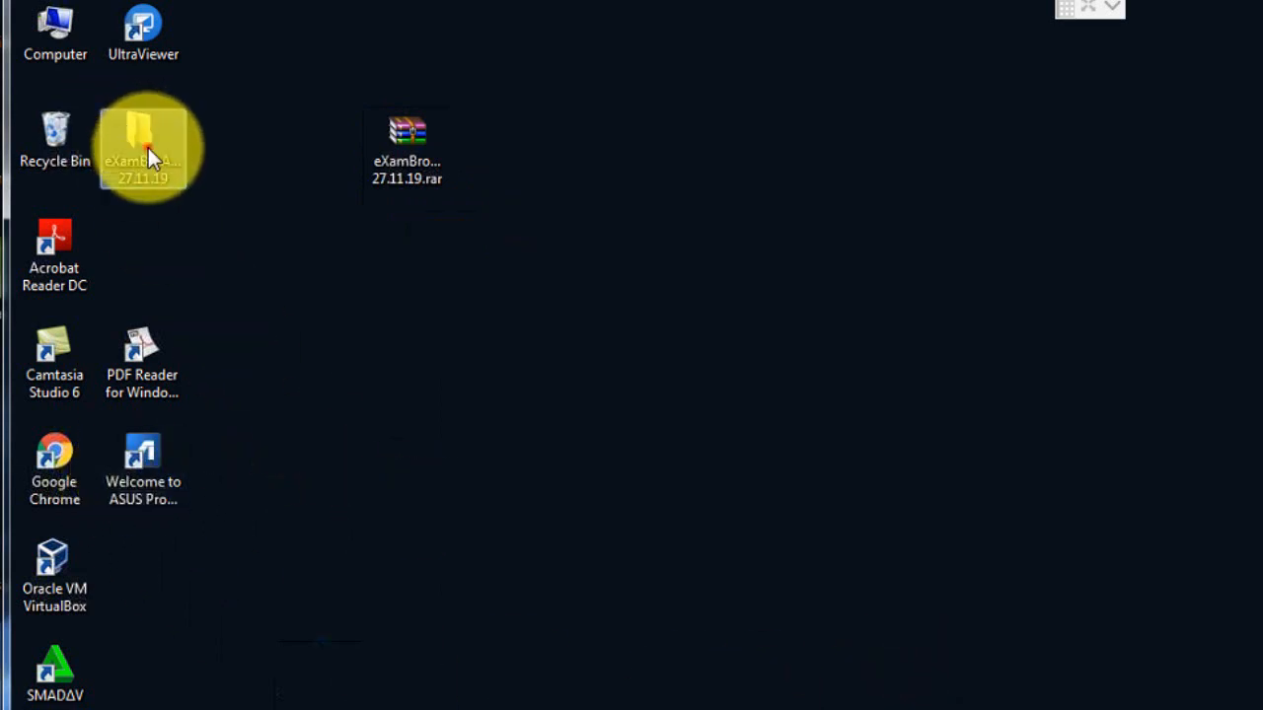
Extract eXamBroAdmin 27.11.19.zip inside the desktop's eXamBroAdmin 27.11.19 folder directly into that same folder.
left_click(148, 148)
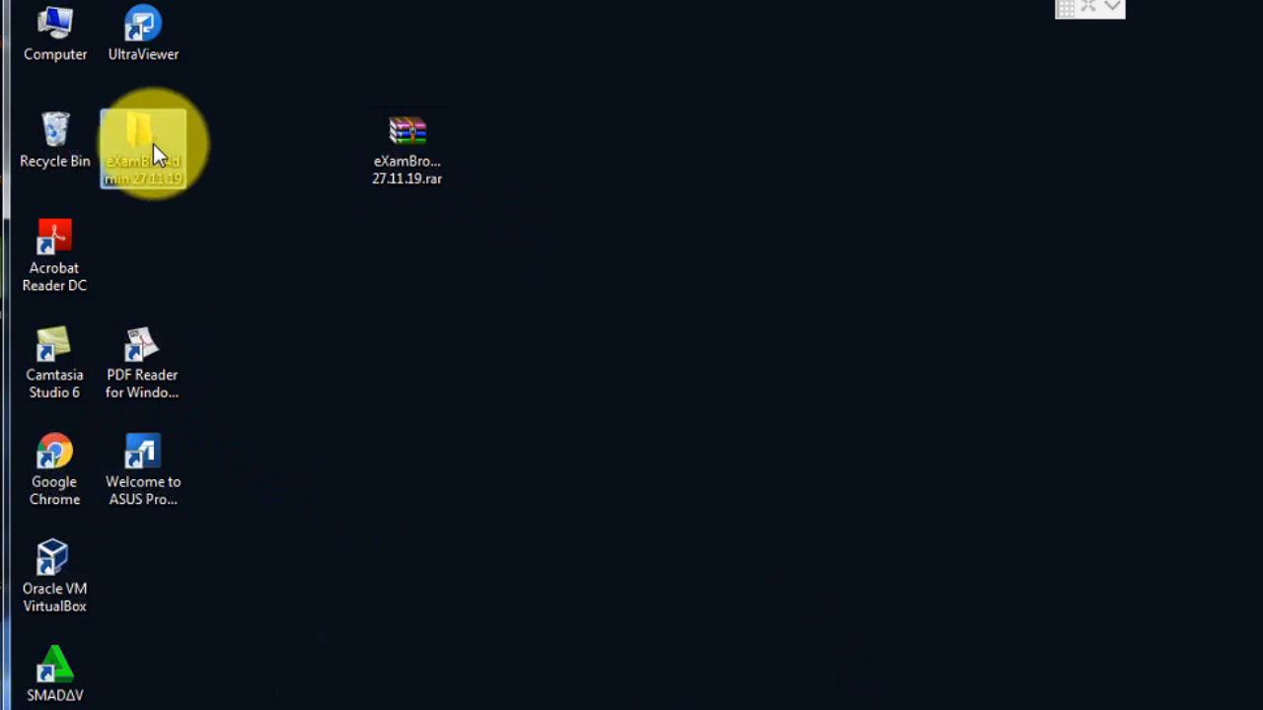
double_click(153, 144)
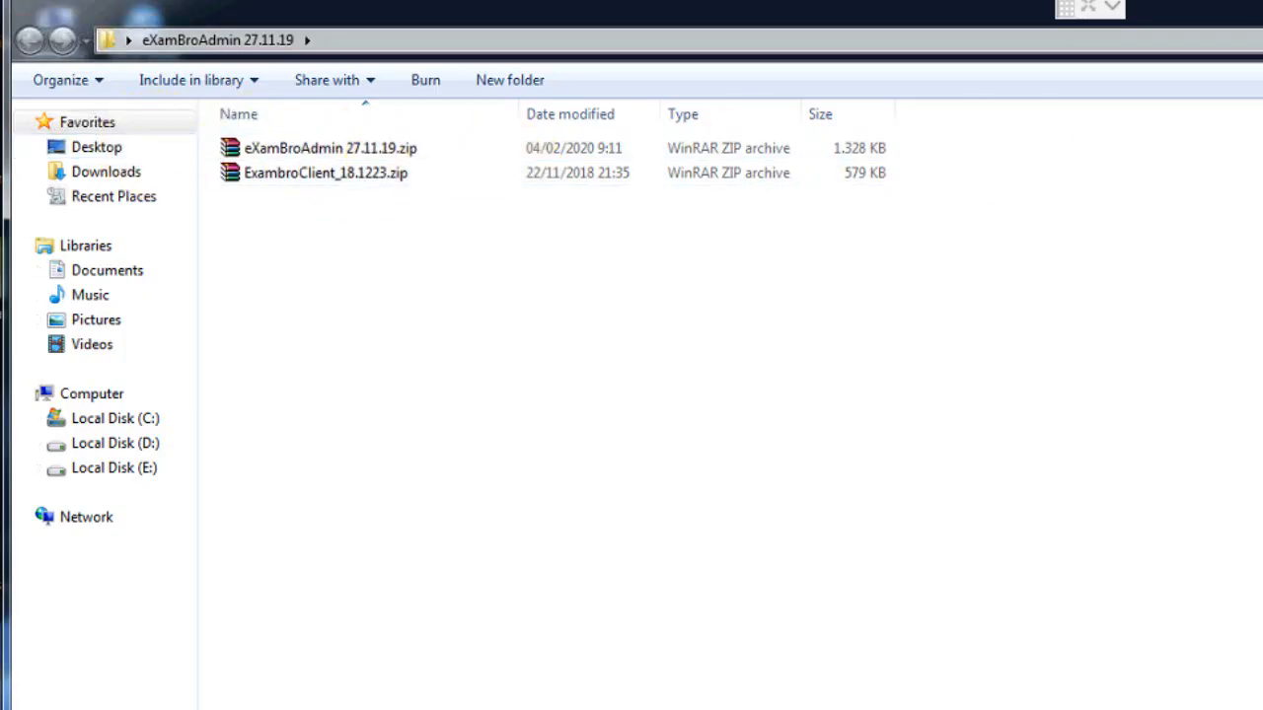
left_click(305, 154)
right_click(305, 154)
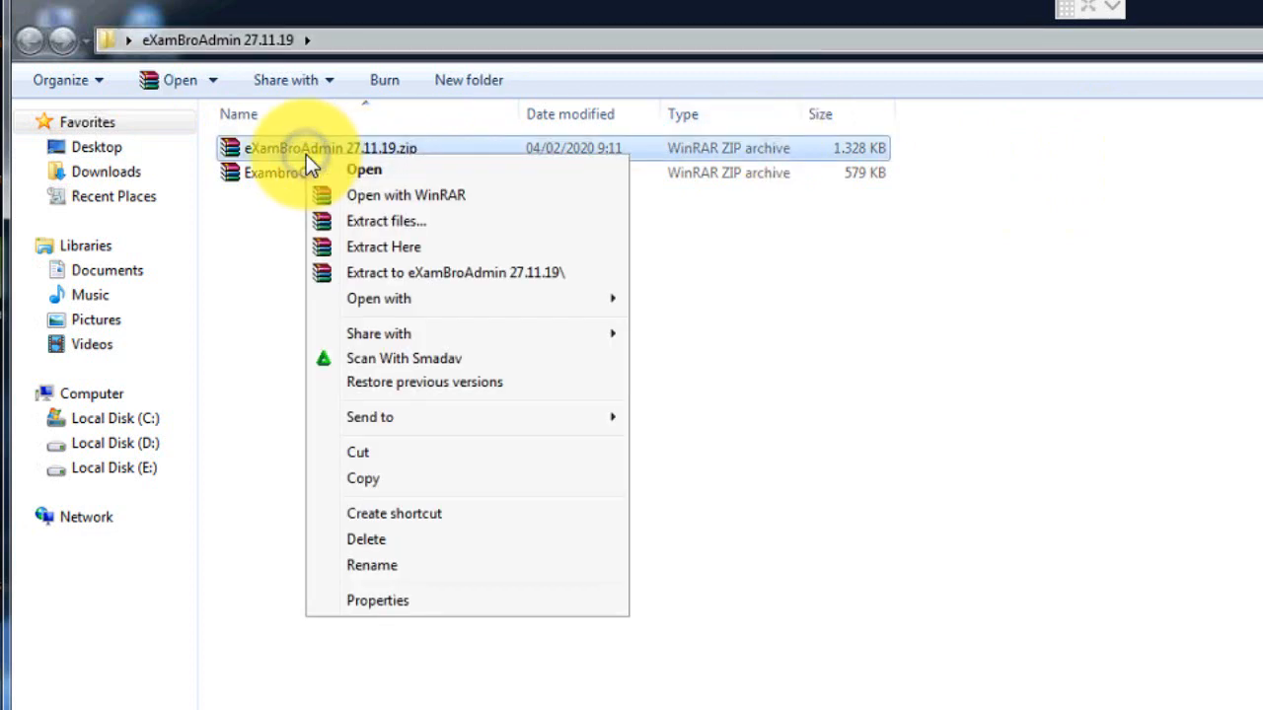
left_click(408, 248)
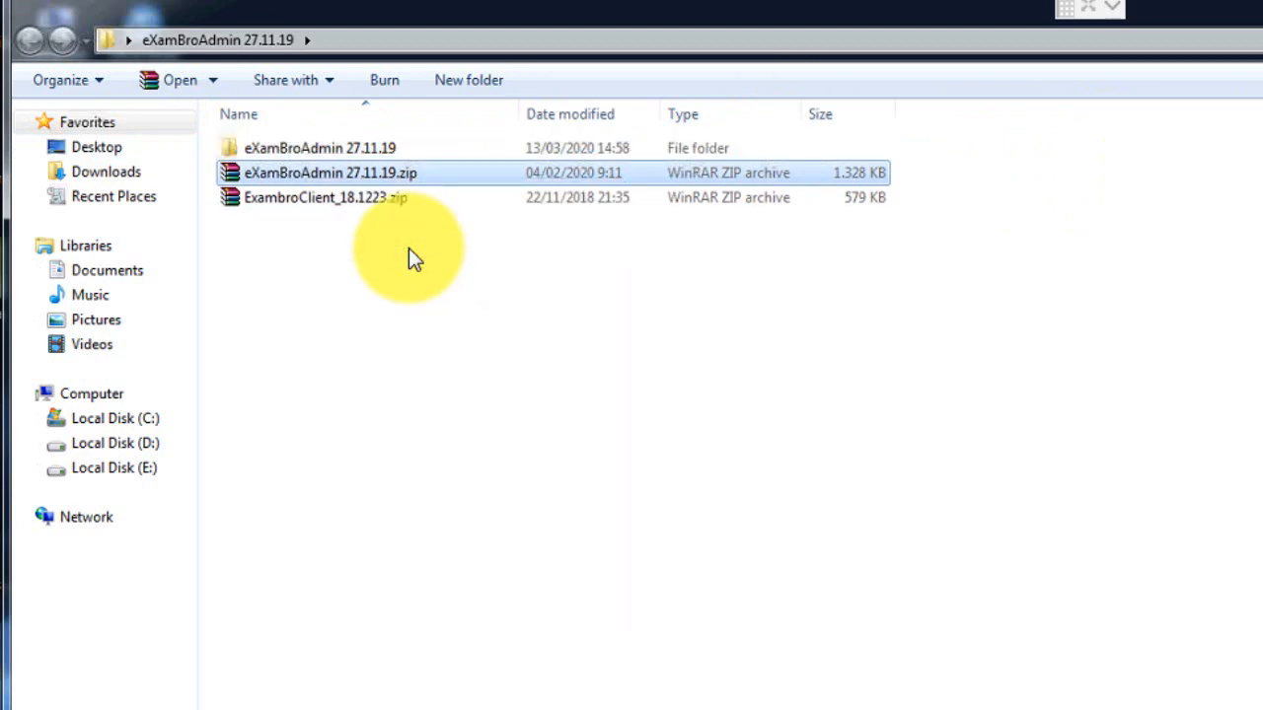
Check the contents of the inner eXamBroAdmin 27.11.19 folder and try to paste that folder onto the desktop, declining the merge.
left_click(342, 149)
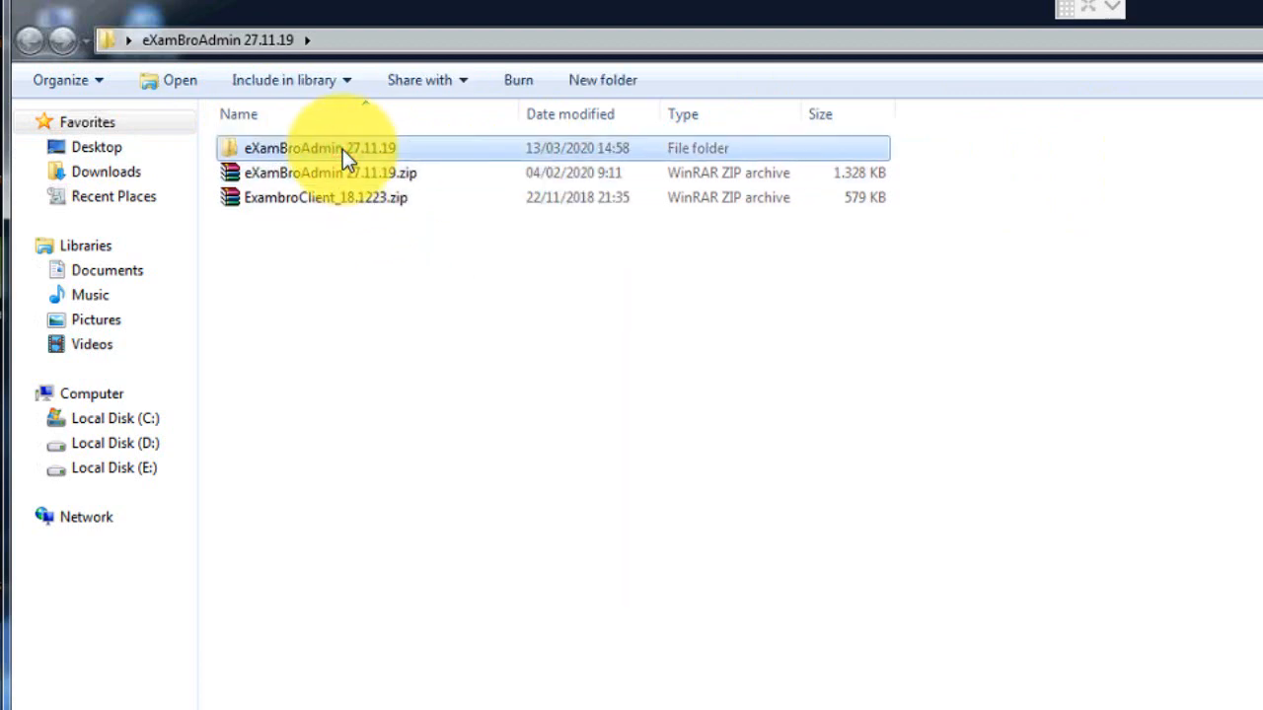
double_click(343, 149)
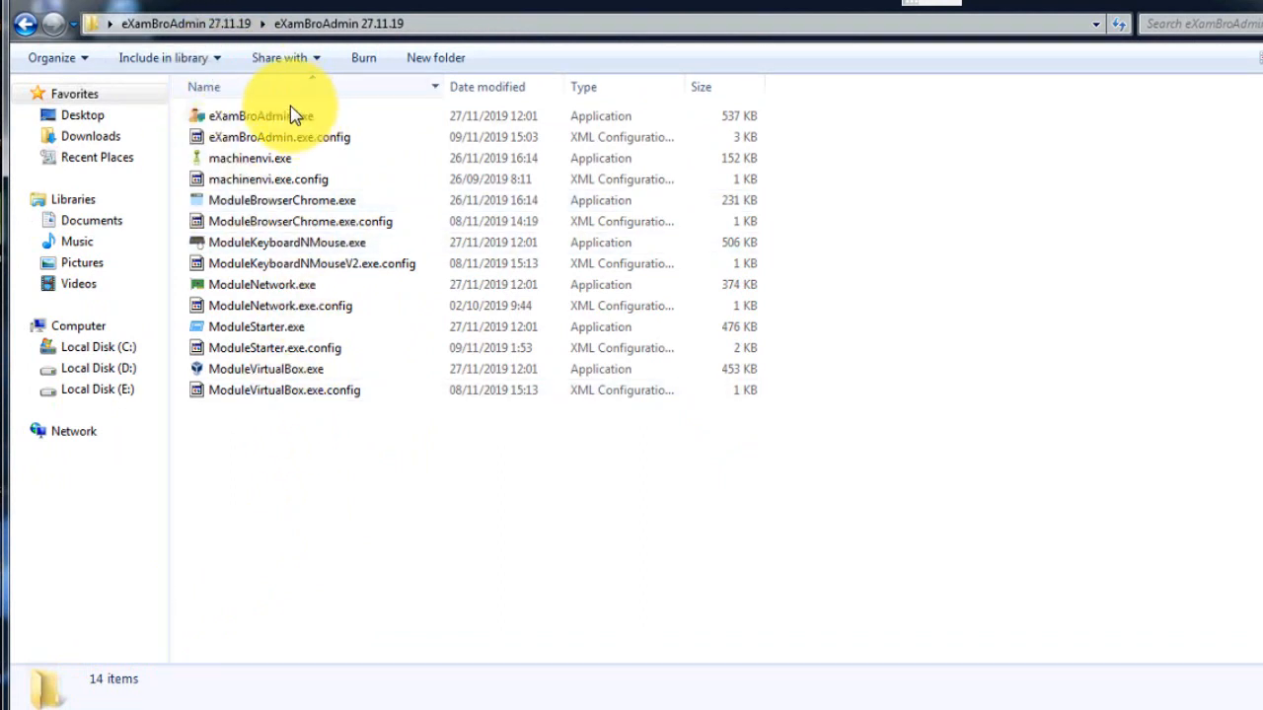
left_click(203, 26)
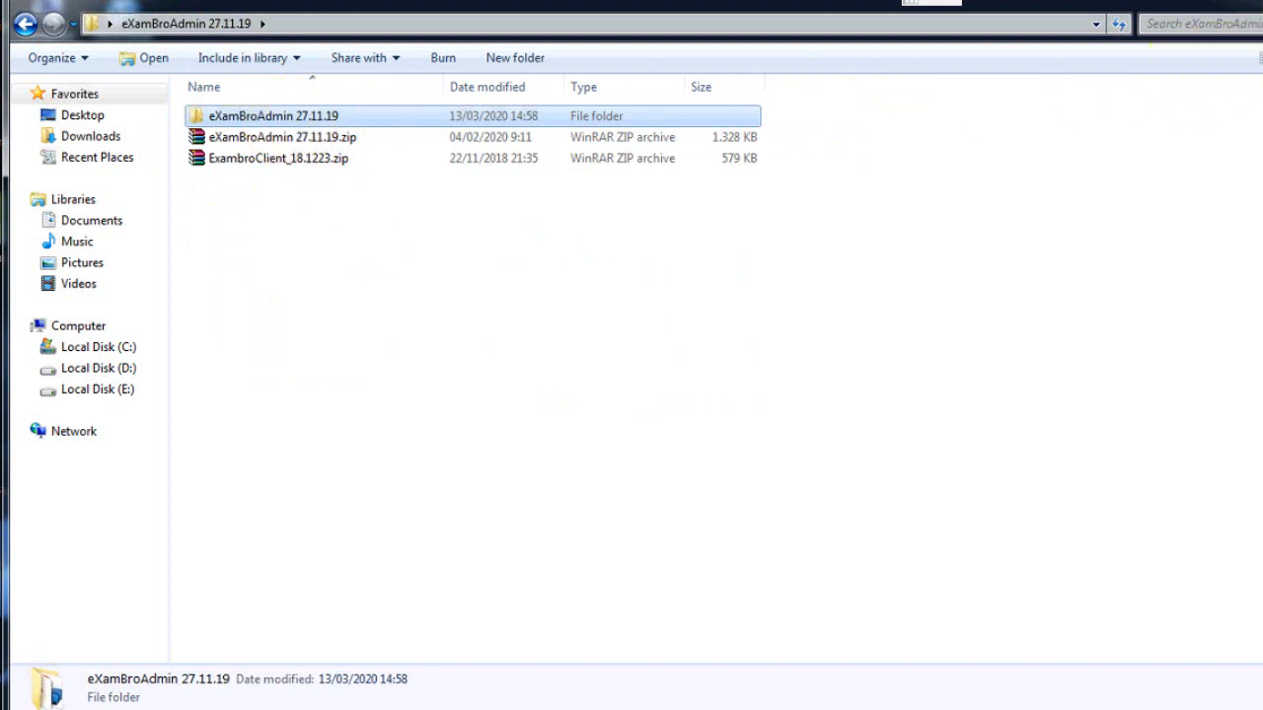
left_click(1262, 2)
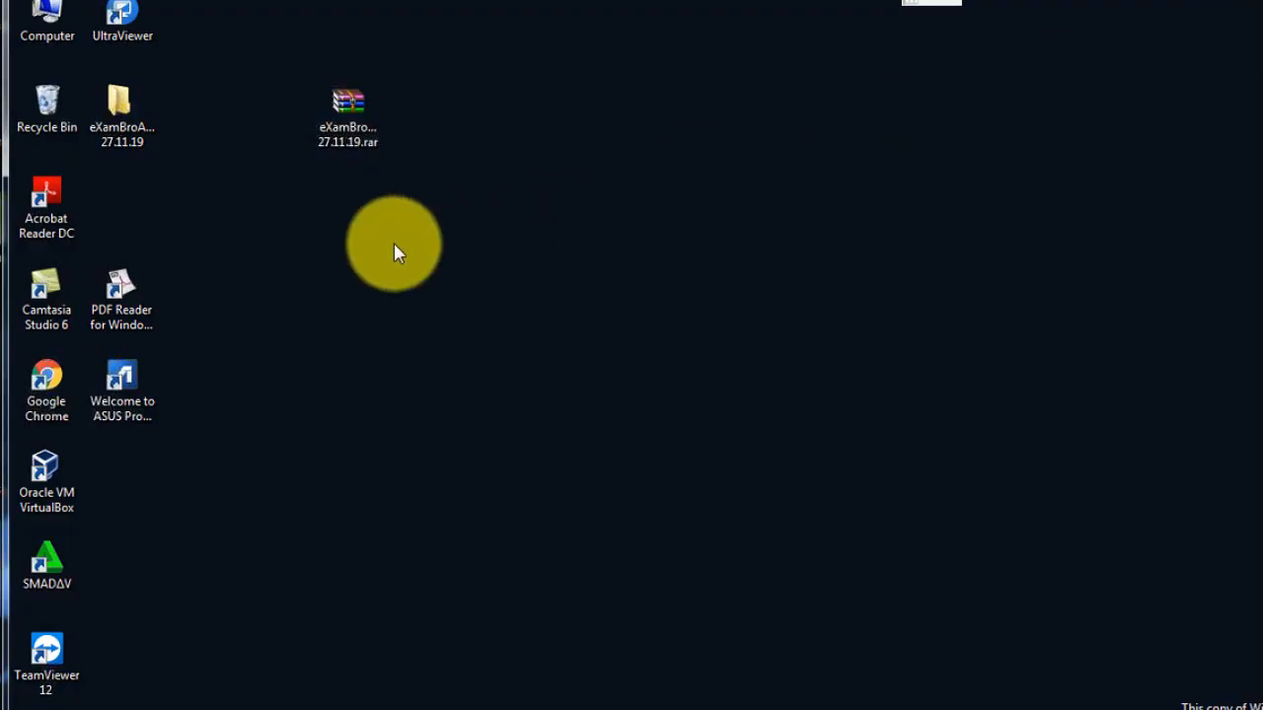
key("ctrl+v")
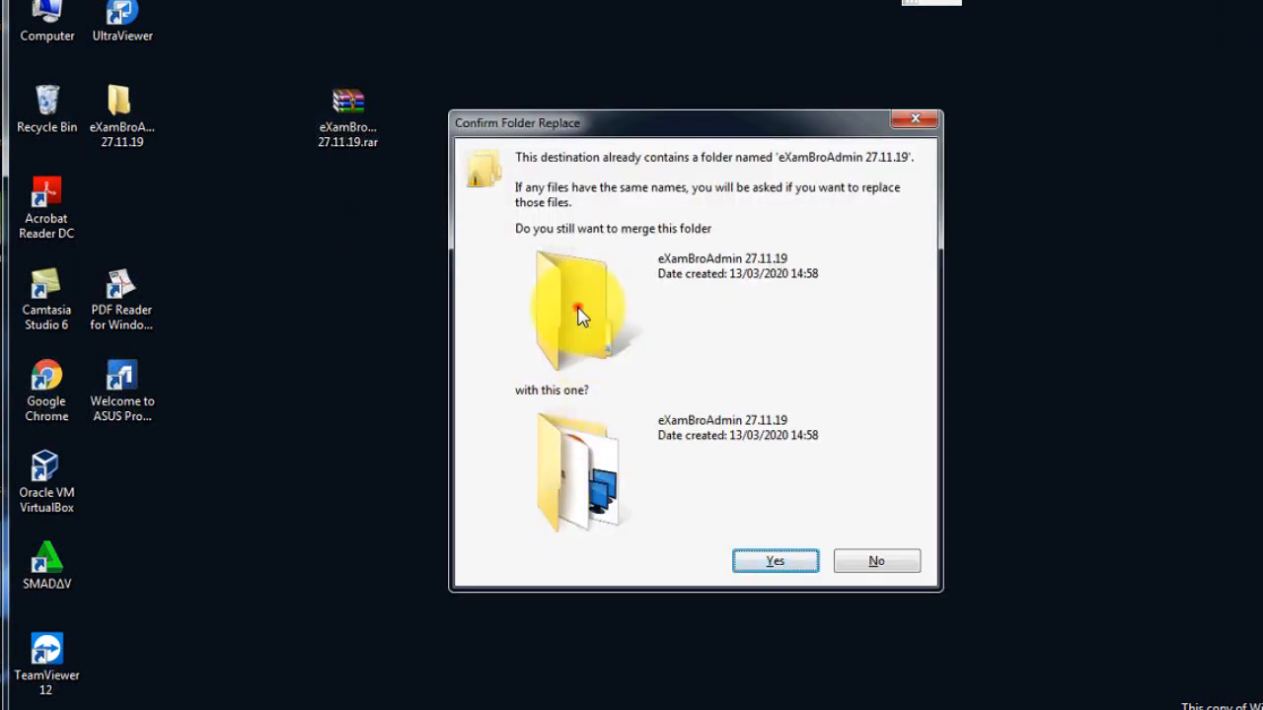
left_click(897, 560)
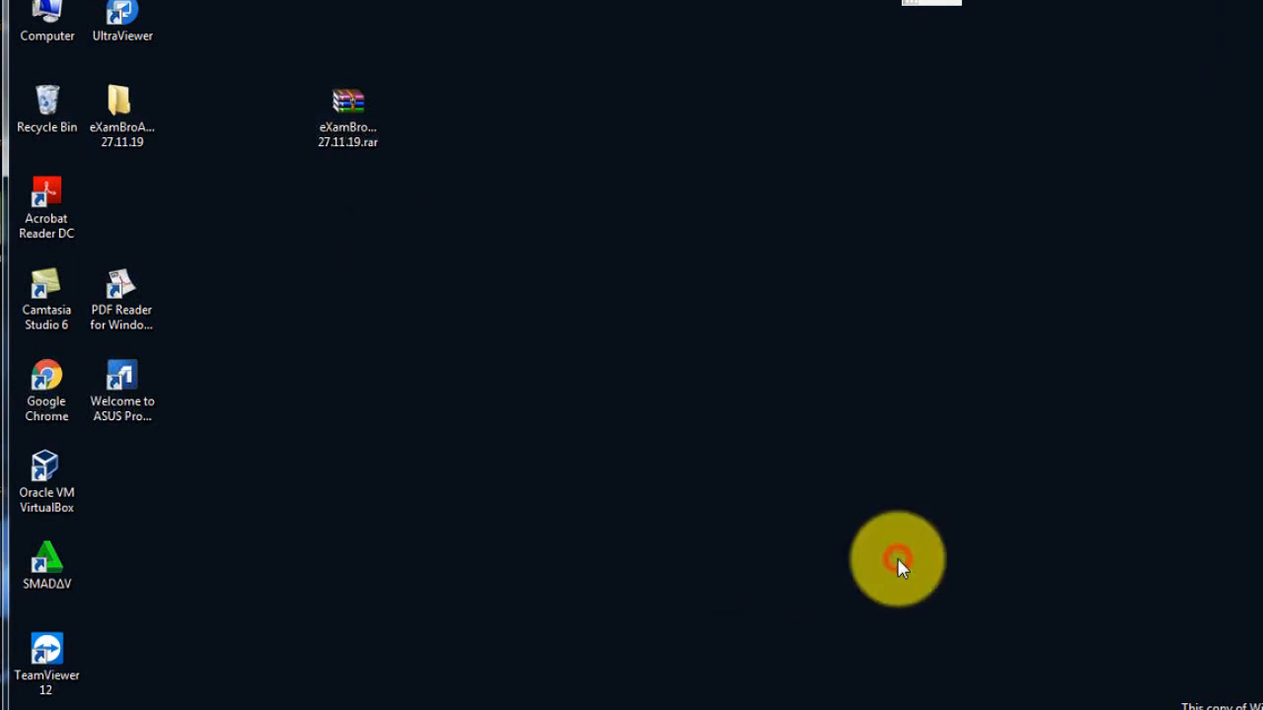
Rename the inner eXamBroAdmin 27.11.19 folder to eXamBroAdmin 27.11.19 BARU and place it on the desktop.
double_click(118, 117)
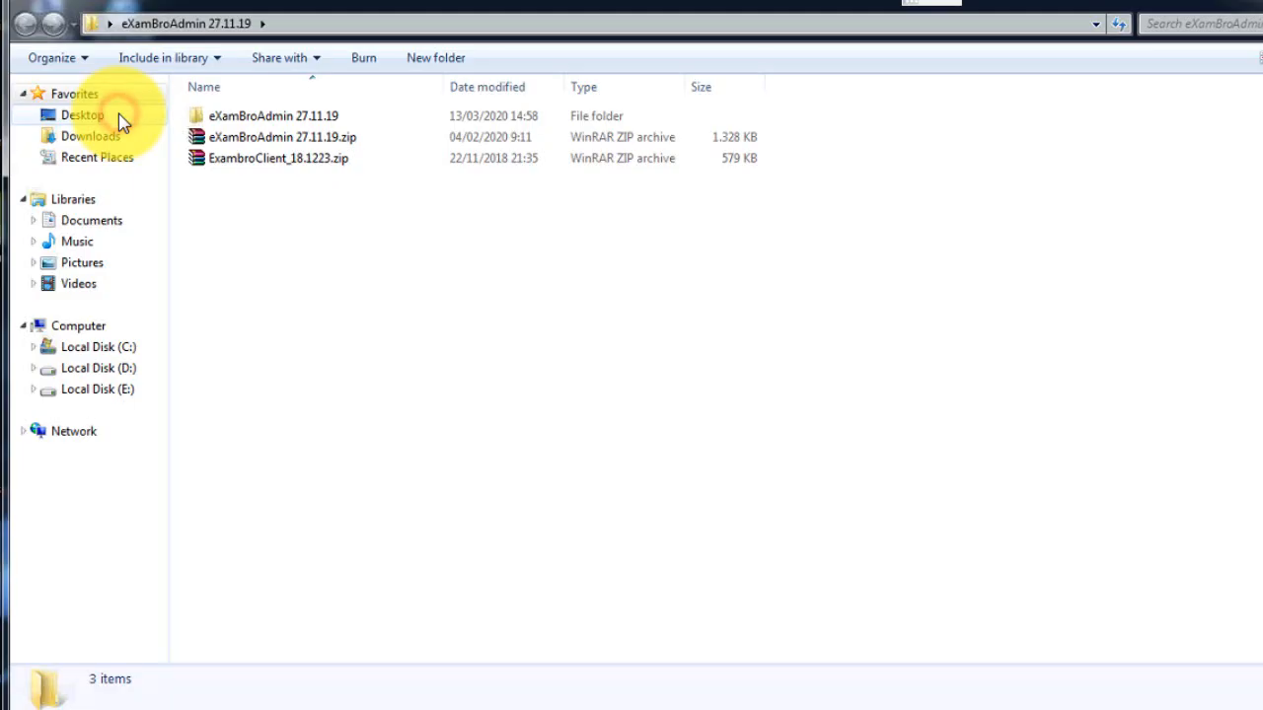
left_click(246, 119)
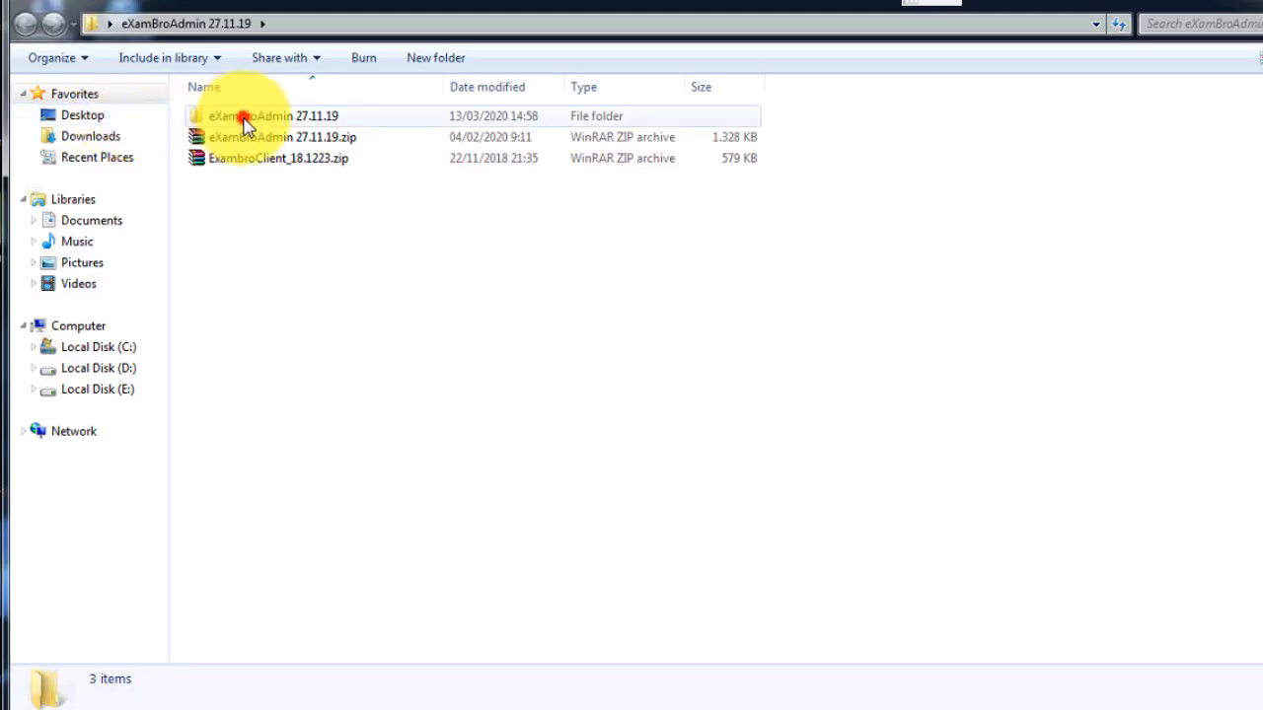
left_click(342, 117)
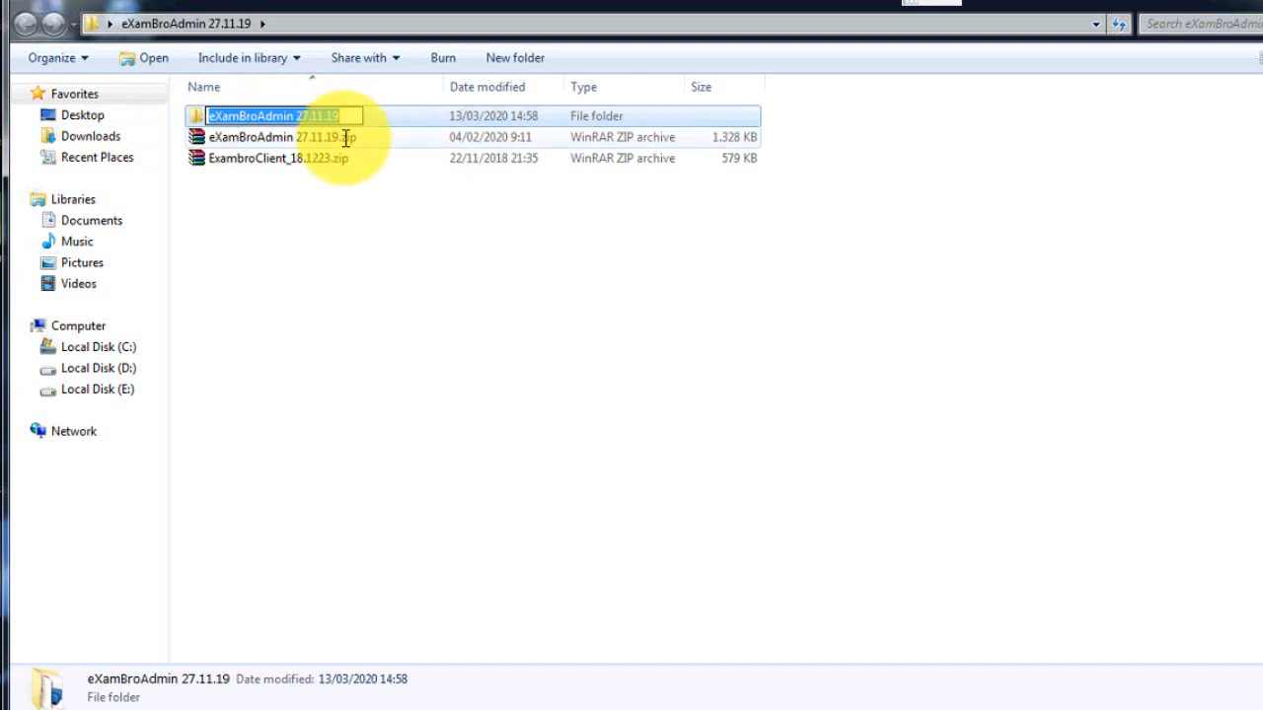
left_click(348, 116)
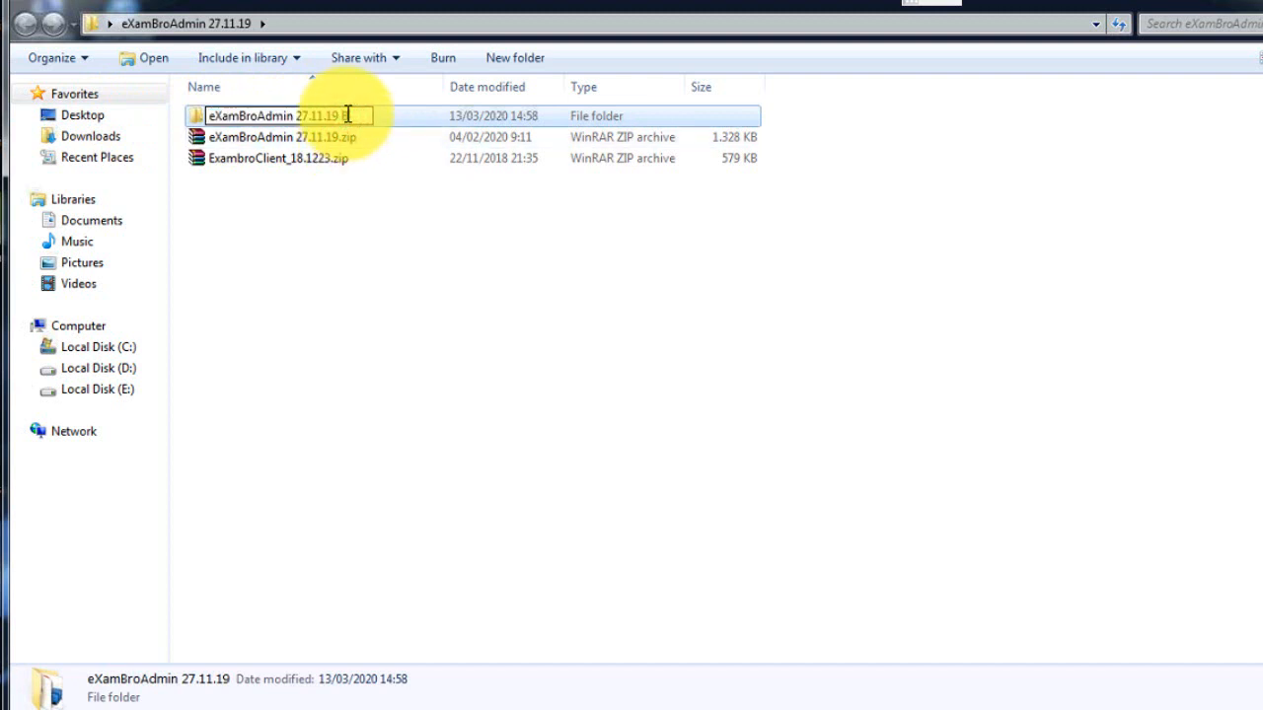
key("Return")
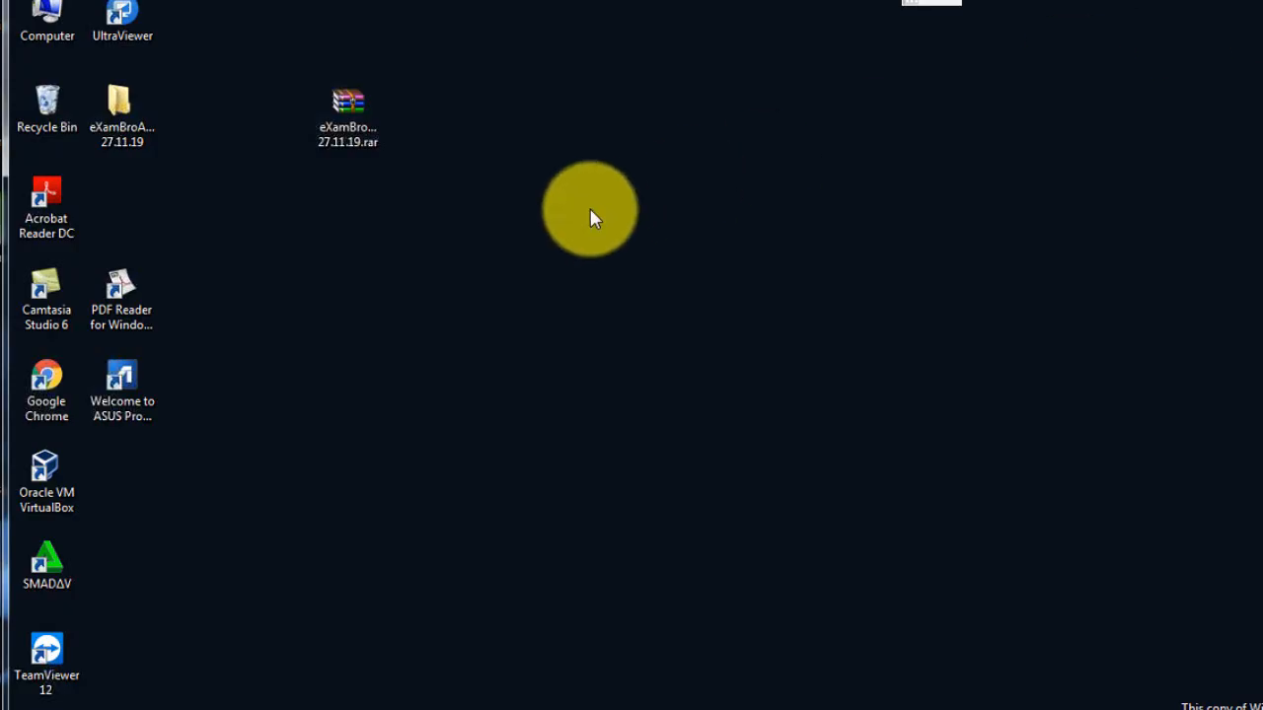
left_click(347, 231)
Move the old eXamBroAdmin 27.11.19 folder from the desktop to the Recycle Bin.
left_click(115, 116)
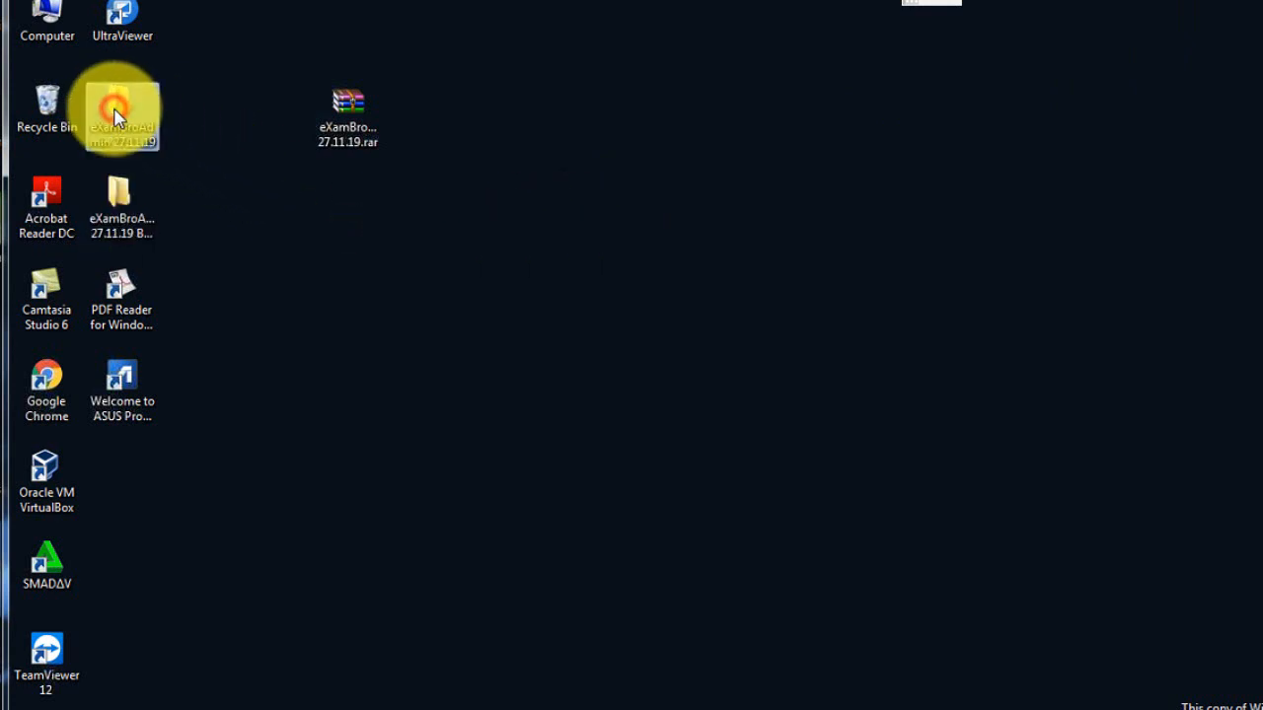
key("Delete")
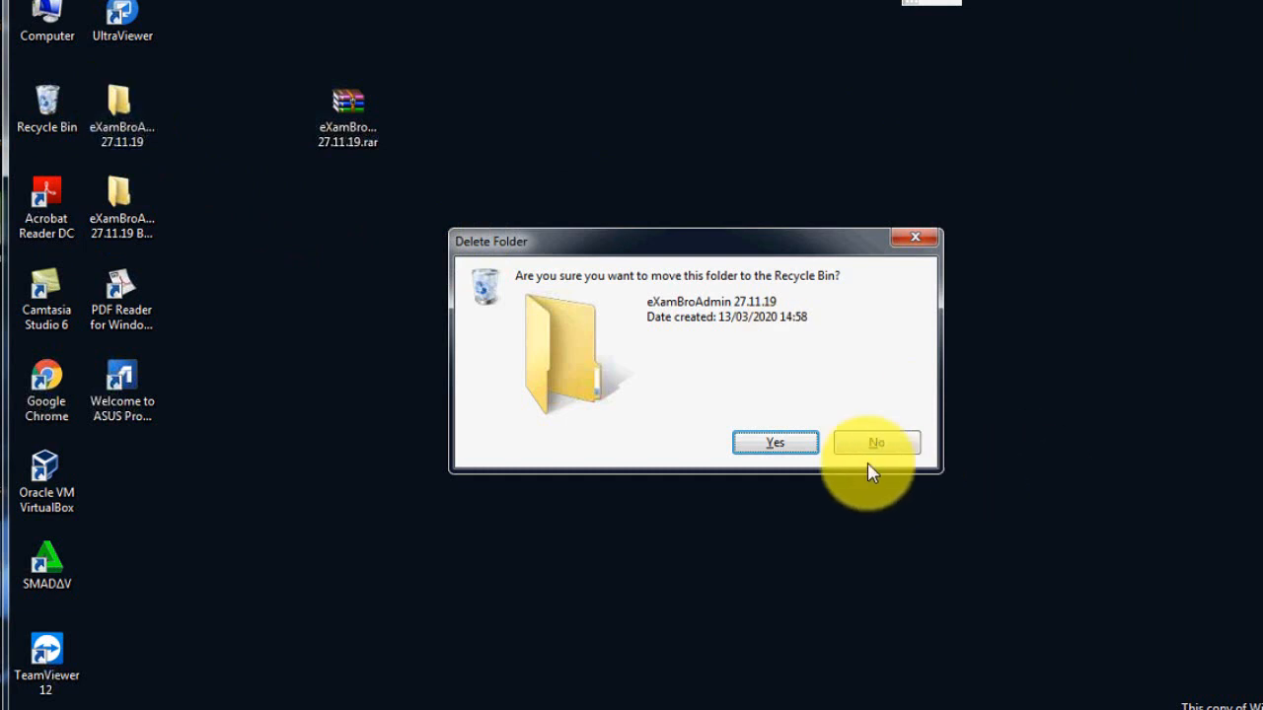
left_click(794, 446)
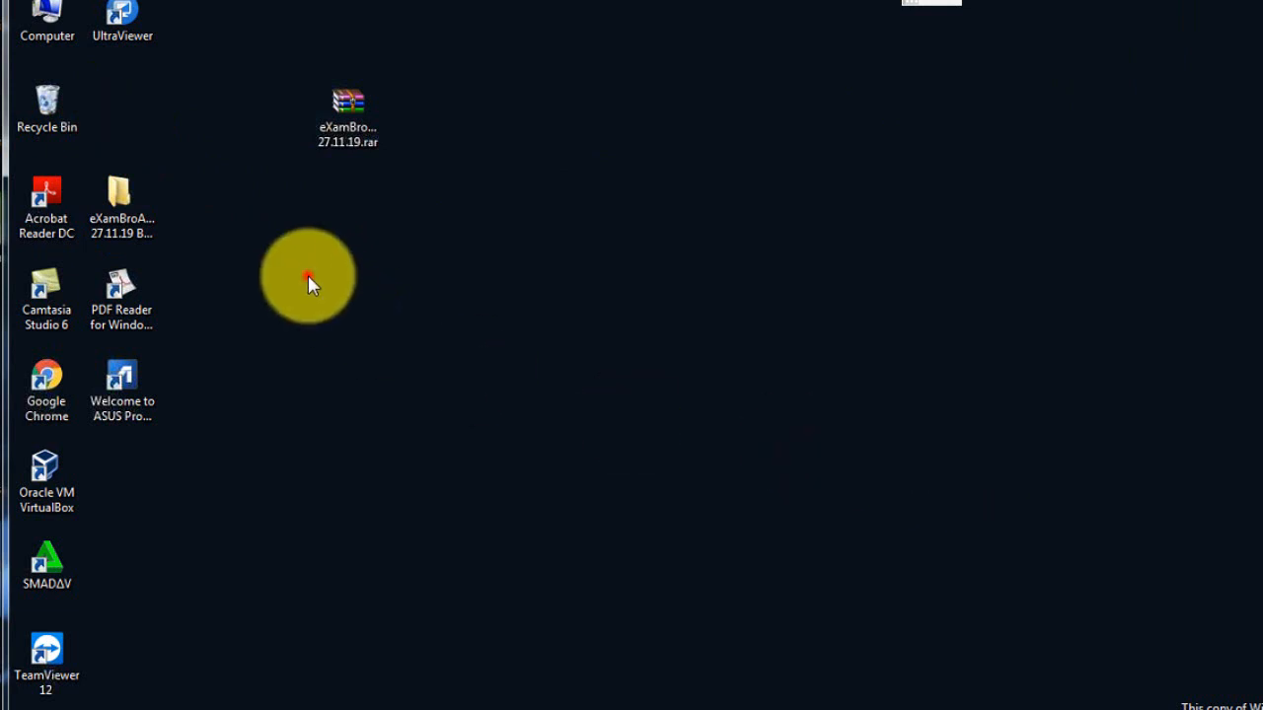
Run eXamBroAdmin.exe from the eXamBroAdmin 27.11.19 BARU folder as administrator.
double_click(124, 212)
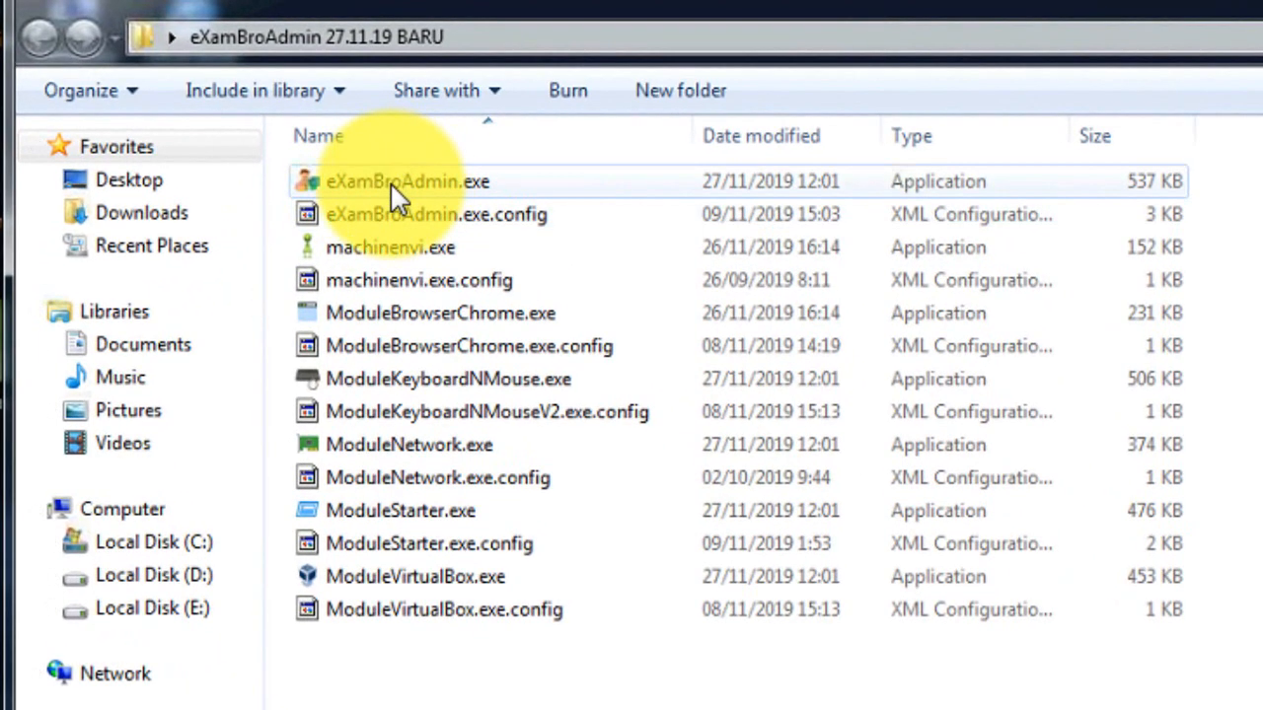
double_click(390, 187)
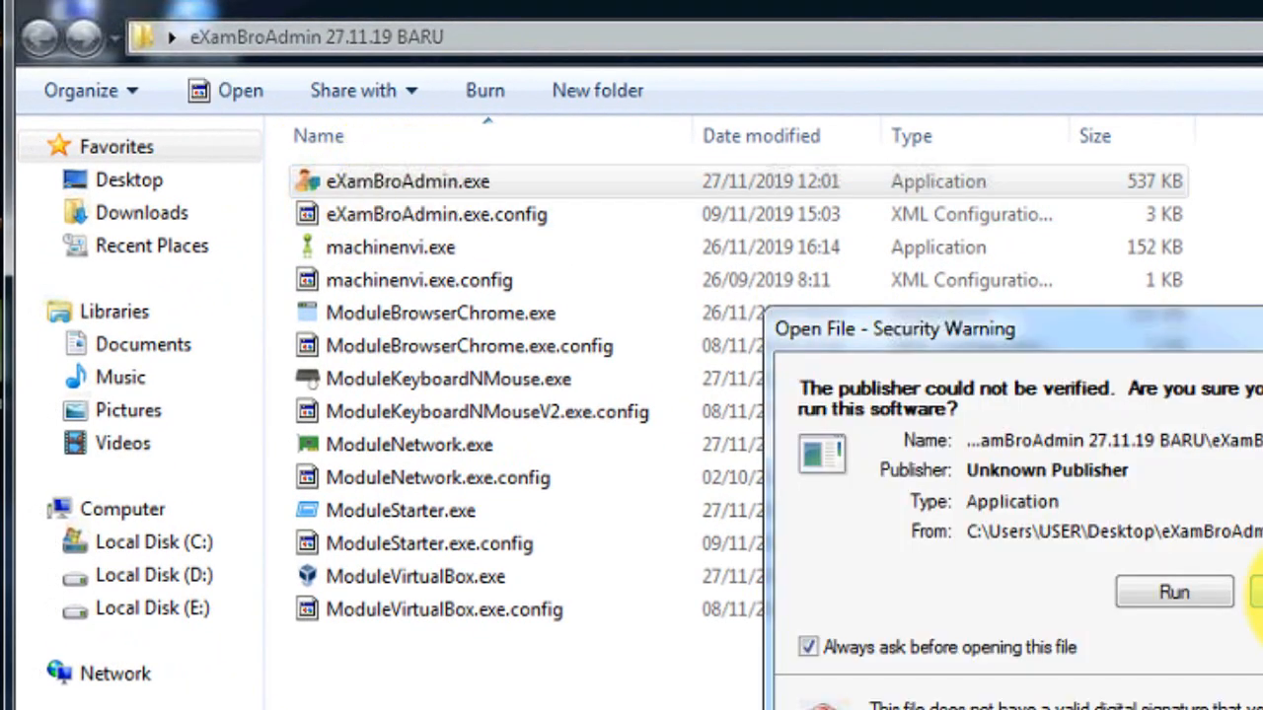
left_click(1255, 593)
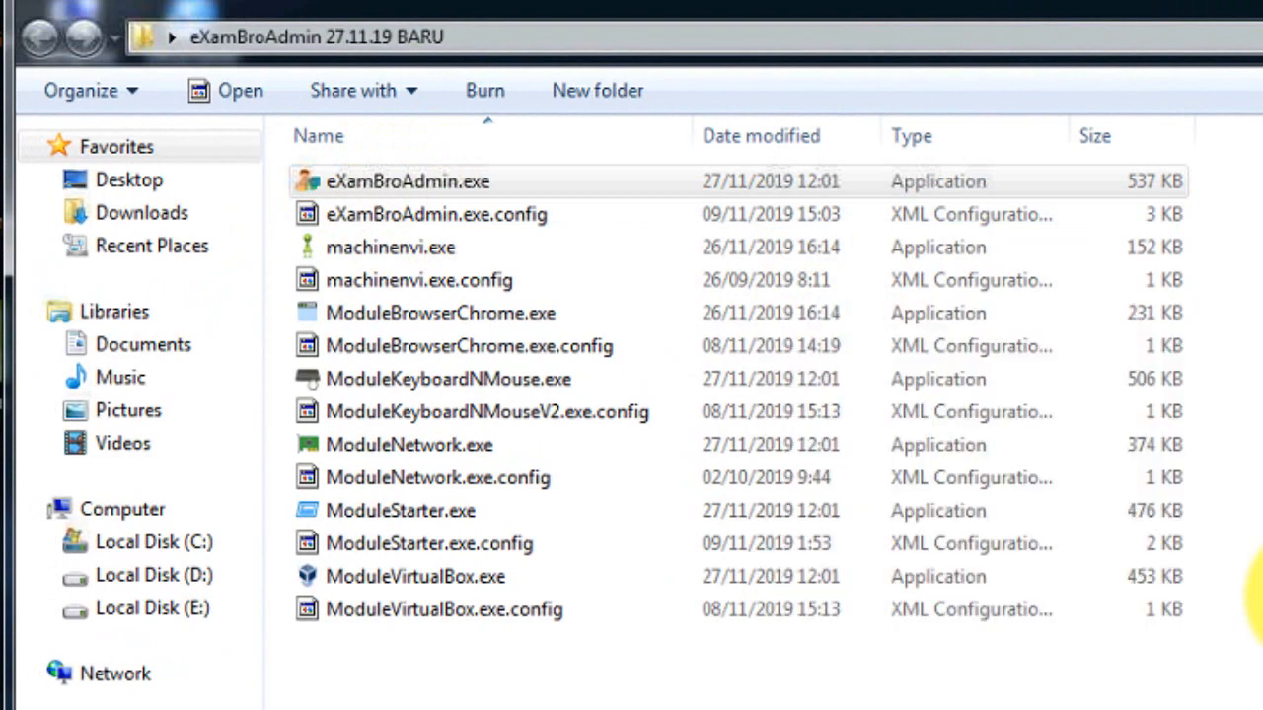
right_click(349, 190)
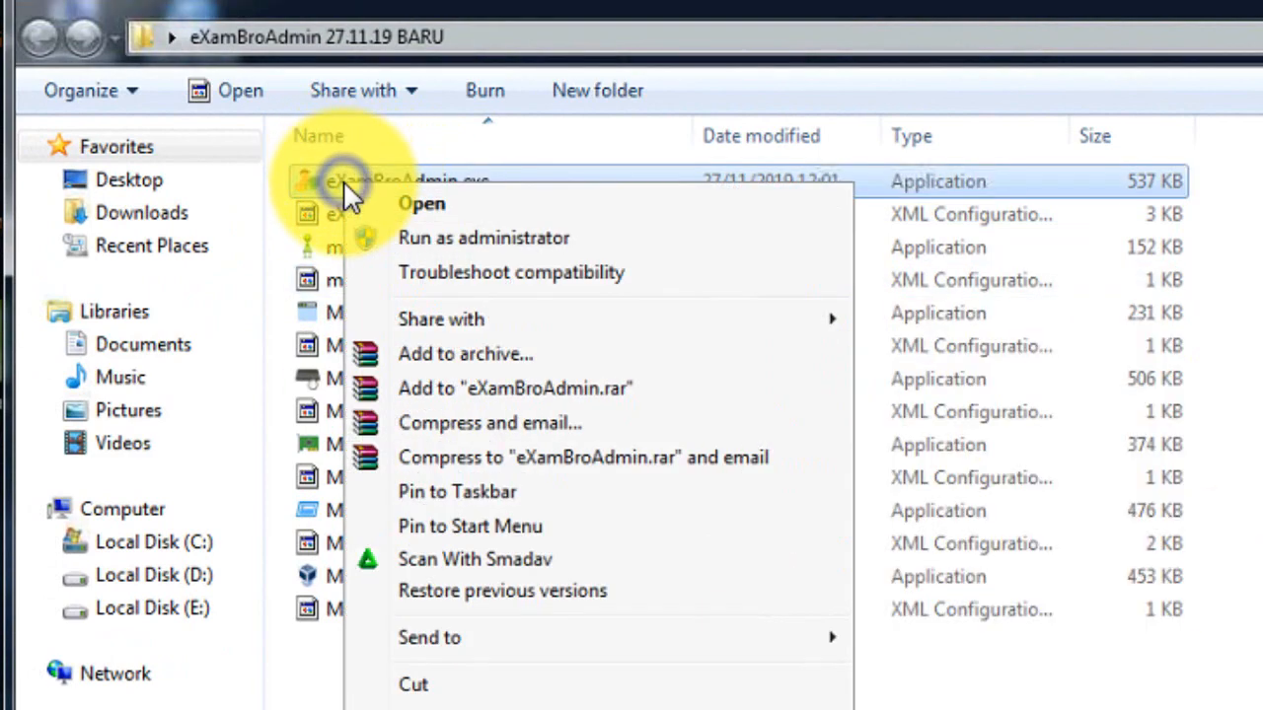
left_click(438, 243)
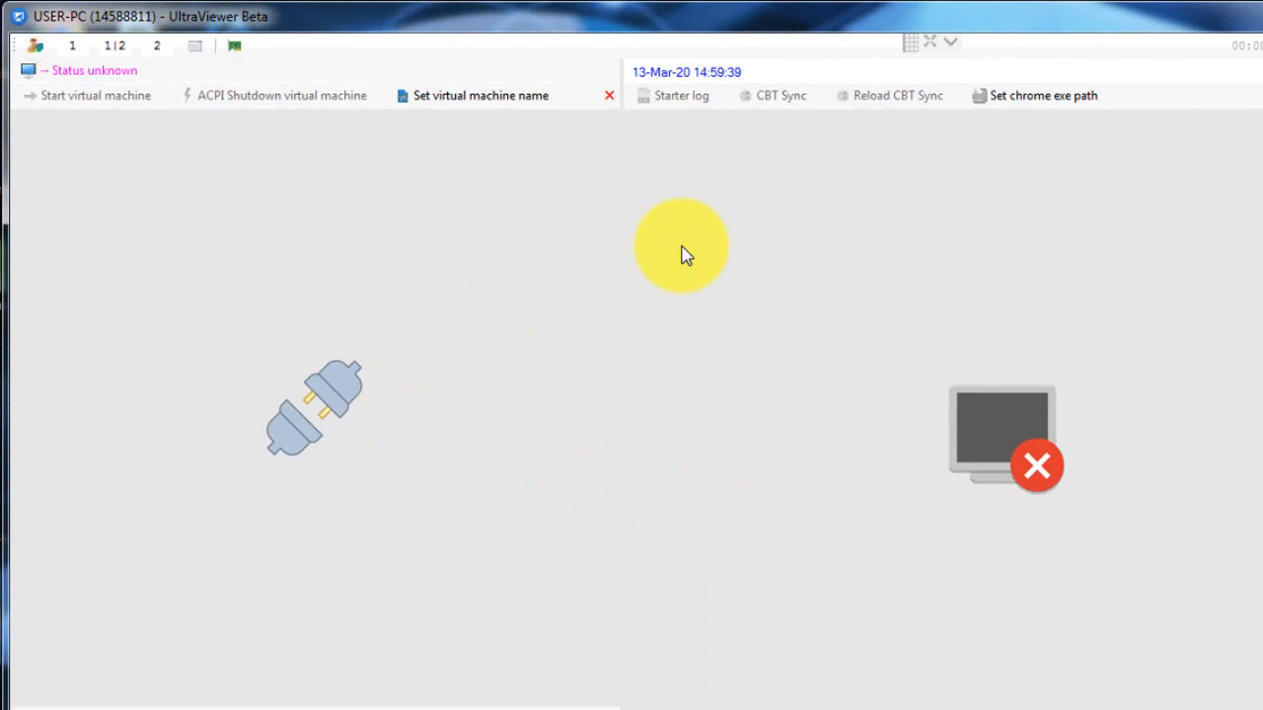
Set the virtual machine name in eXamBroAdmin to SMKTH-SERVER-UNBK-UTAMA.
left_click(438, 96)
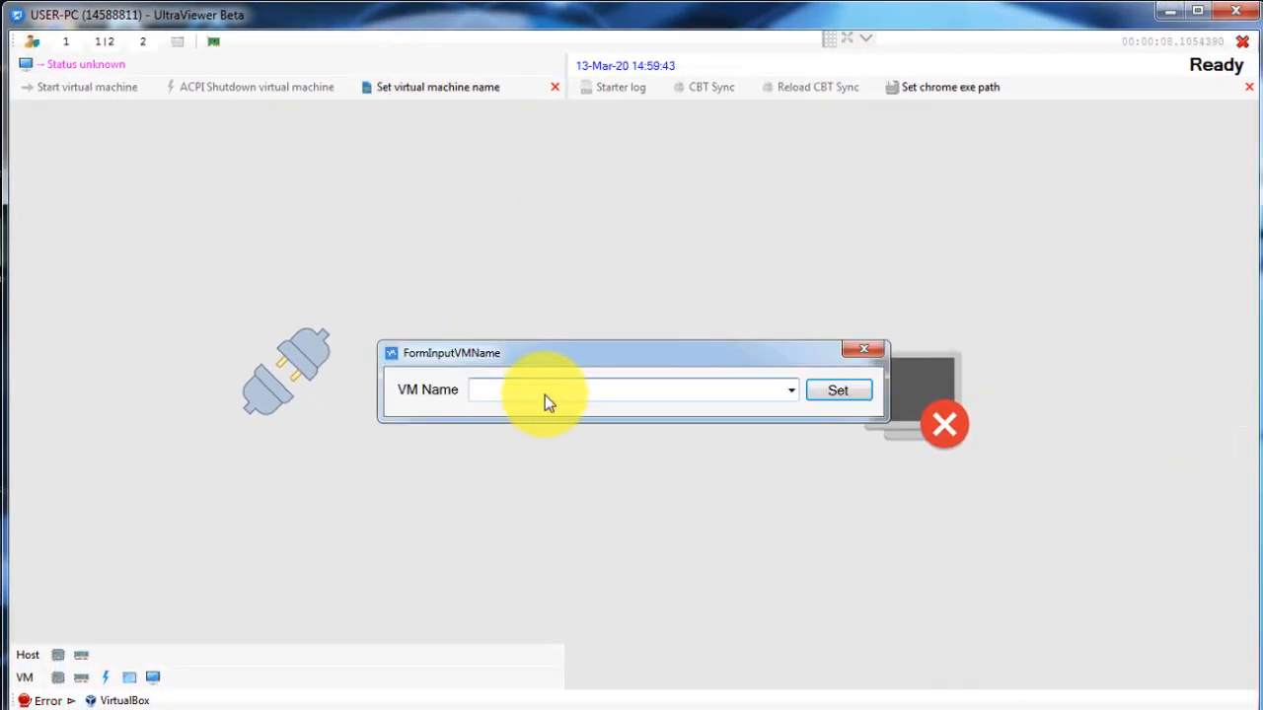
type("SMKTH-SERVER-UNBK-UTAMA")
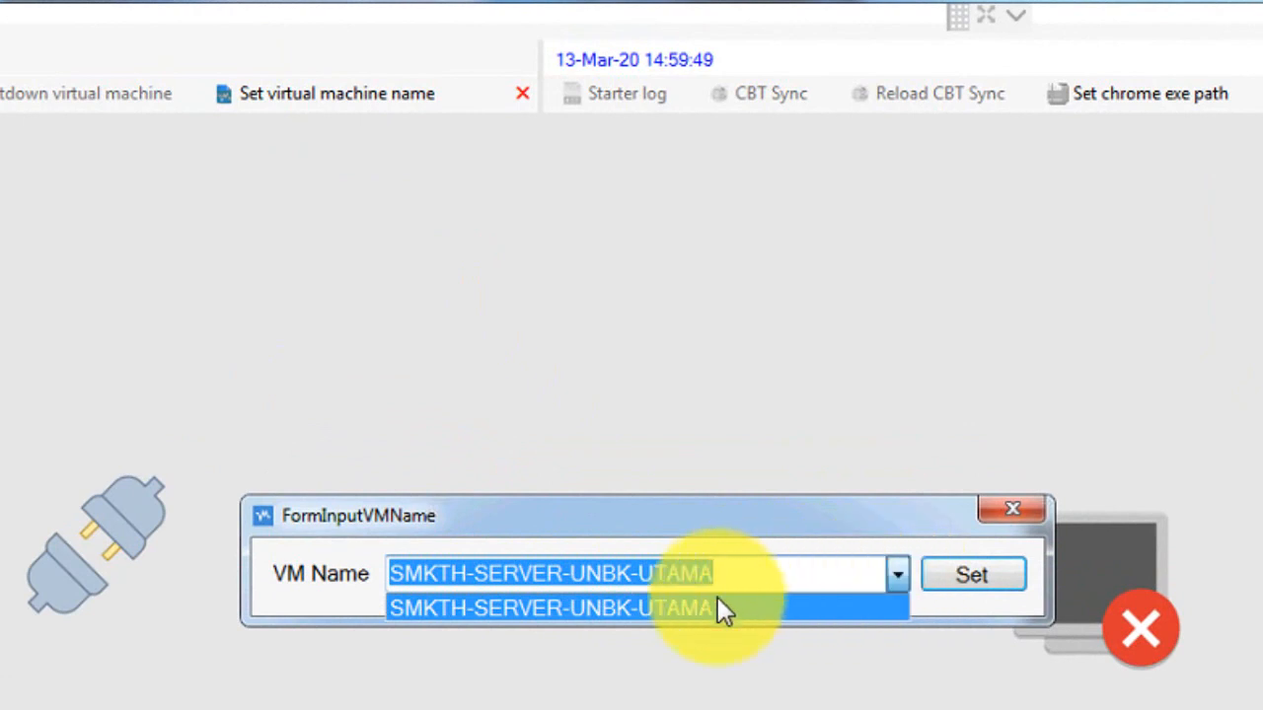
left_click(547, 611)
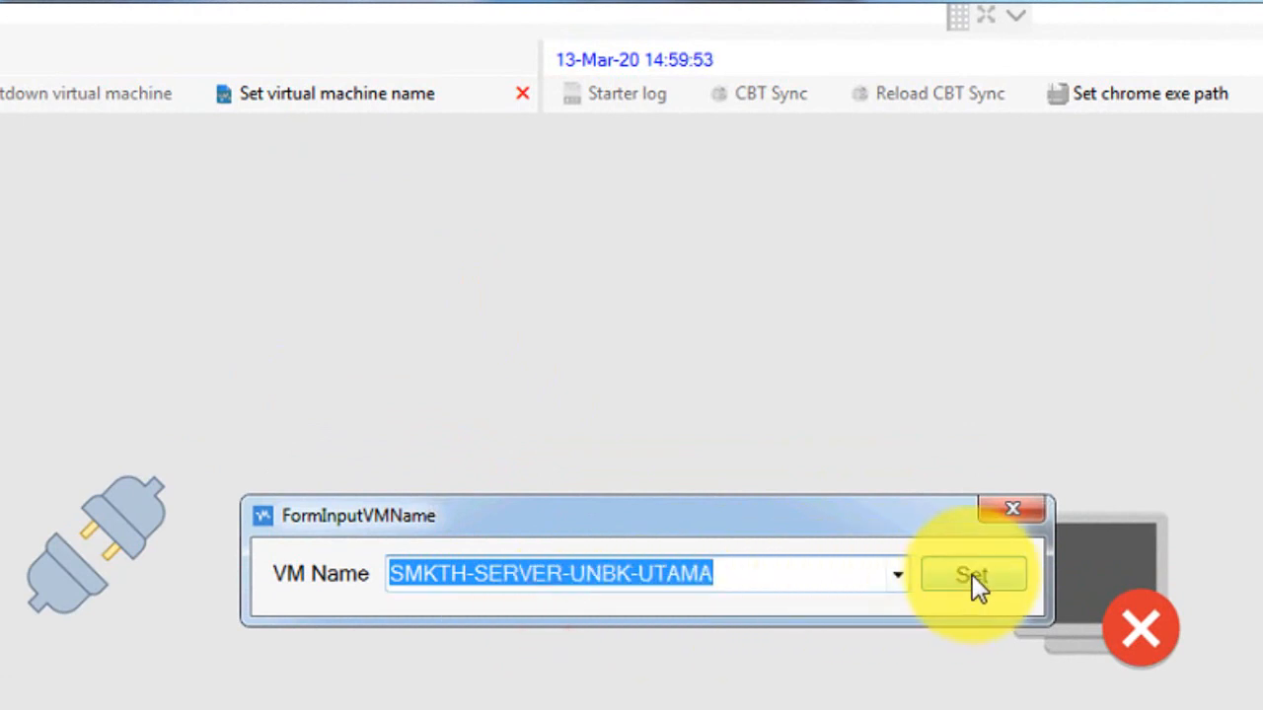
left_click(972, 577)
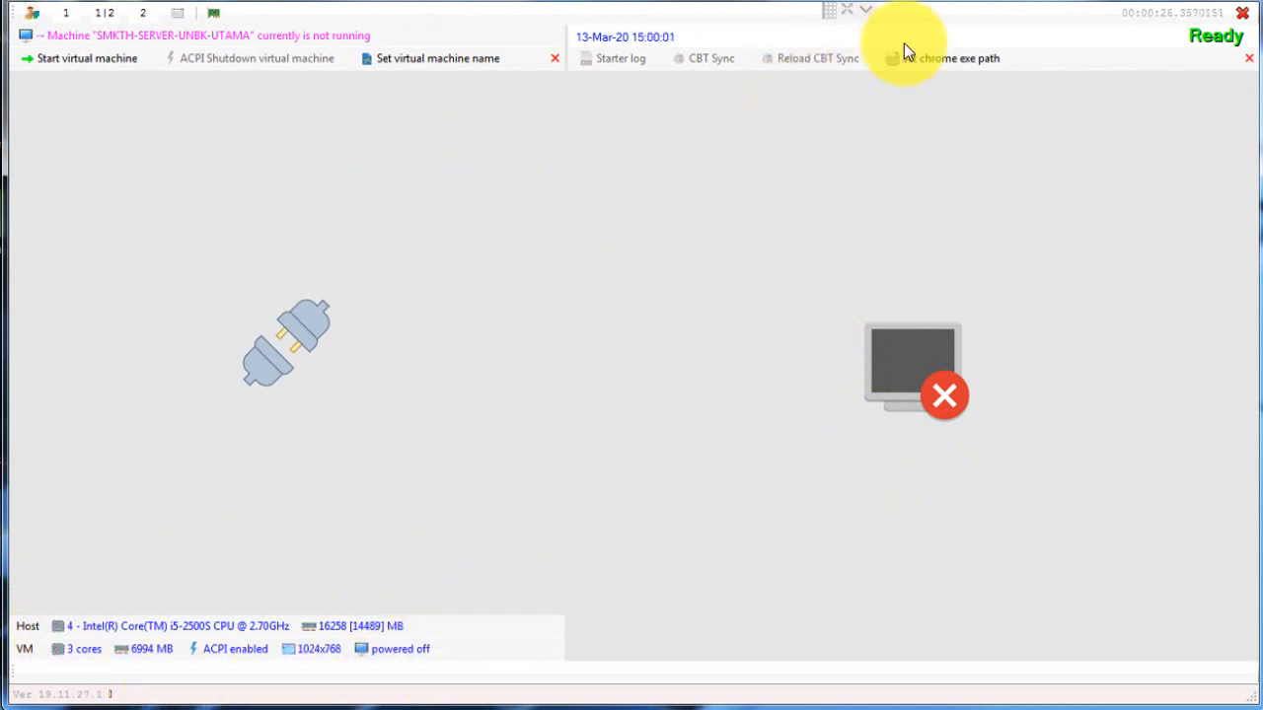
Set the Chrome executable path to chrome.exe in the Google Chrome Application folder.
left_click(942, 60)
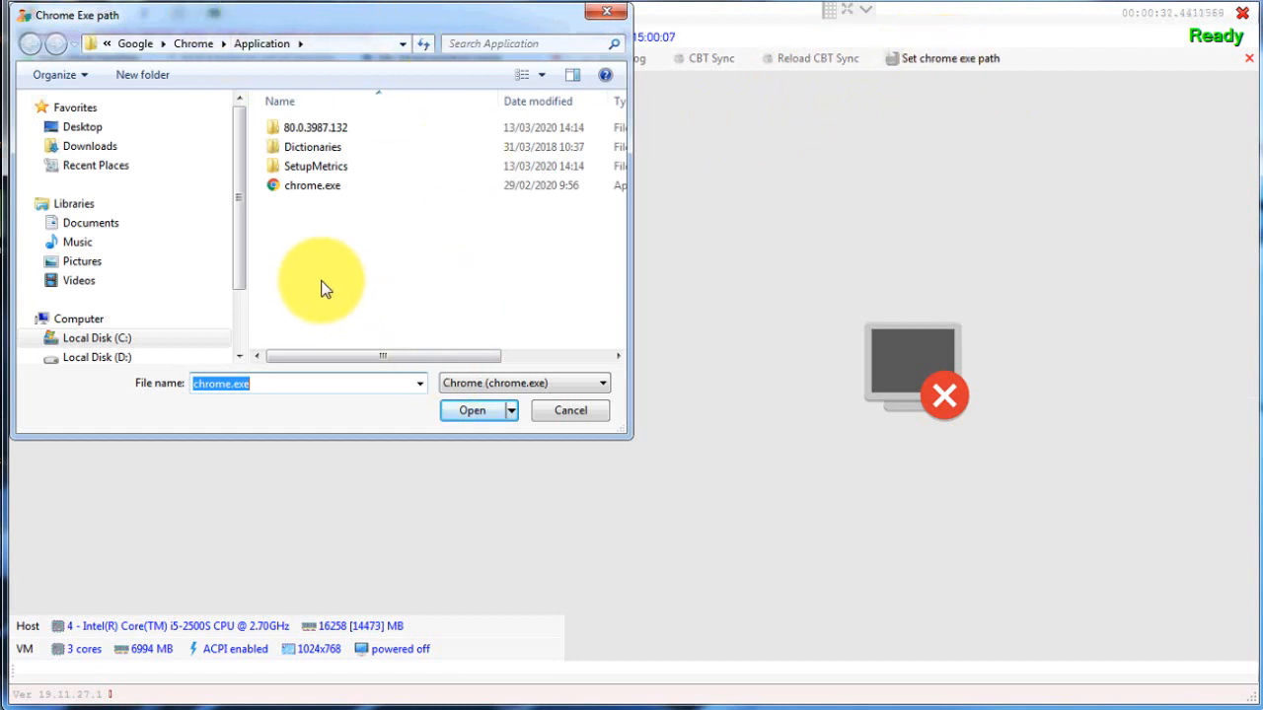
left_click(301, 186)
left_click(475, 416)
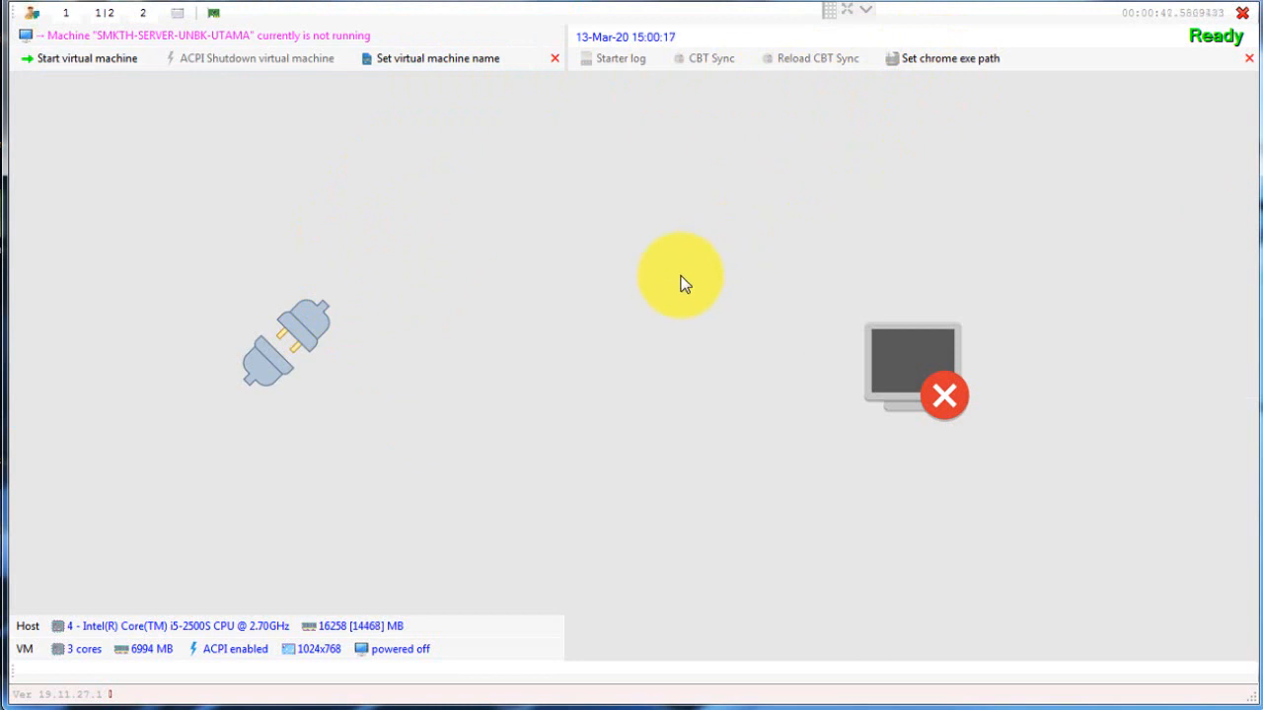
Start the SMKTH-SERVER-UNBK-UTAMA virtual machine and run the offered CBT Sync update (Pembaharuan).
left_click(66, 58)
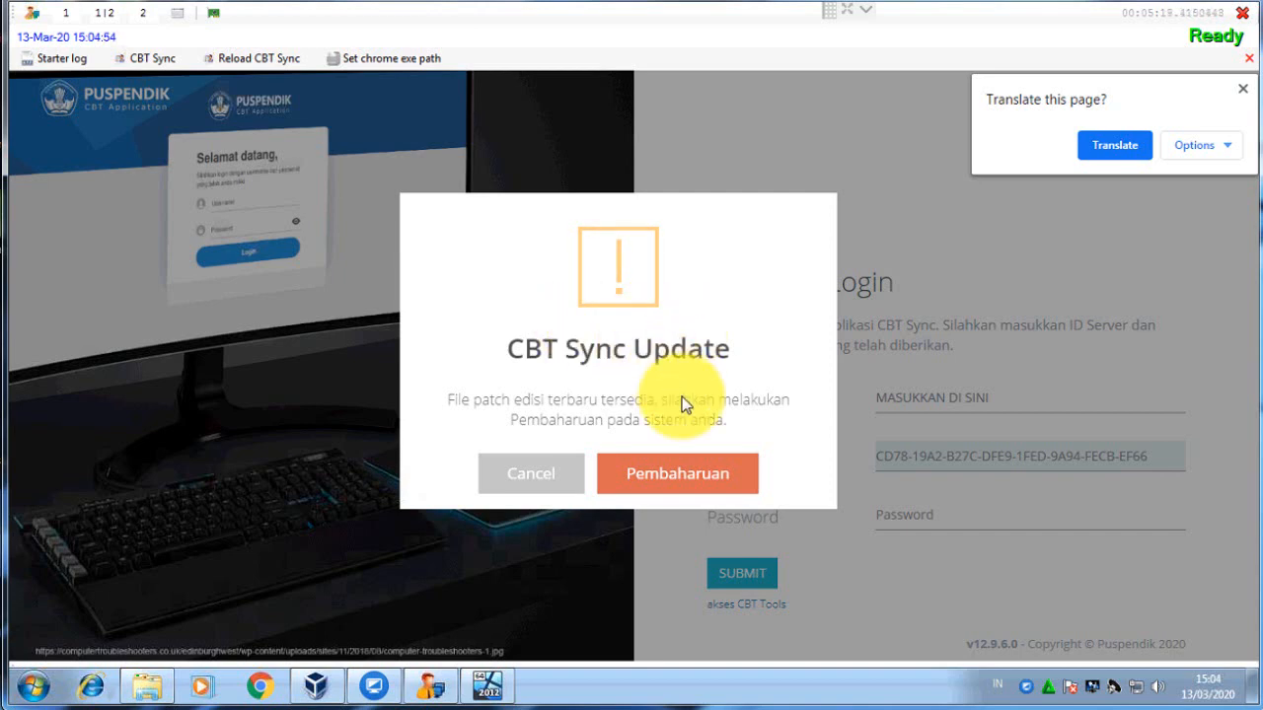
left_click(667, 482)
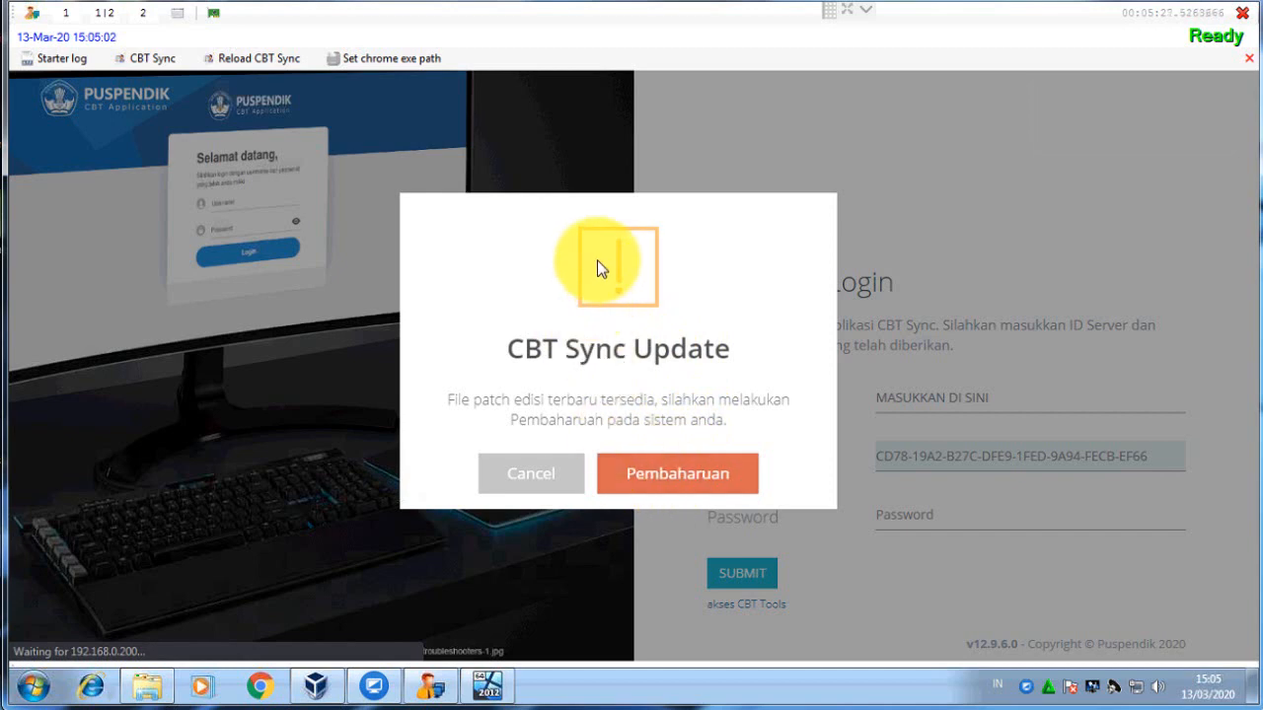
left_click(645, 473)
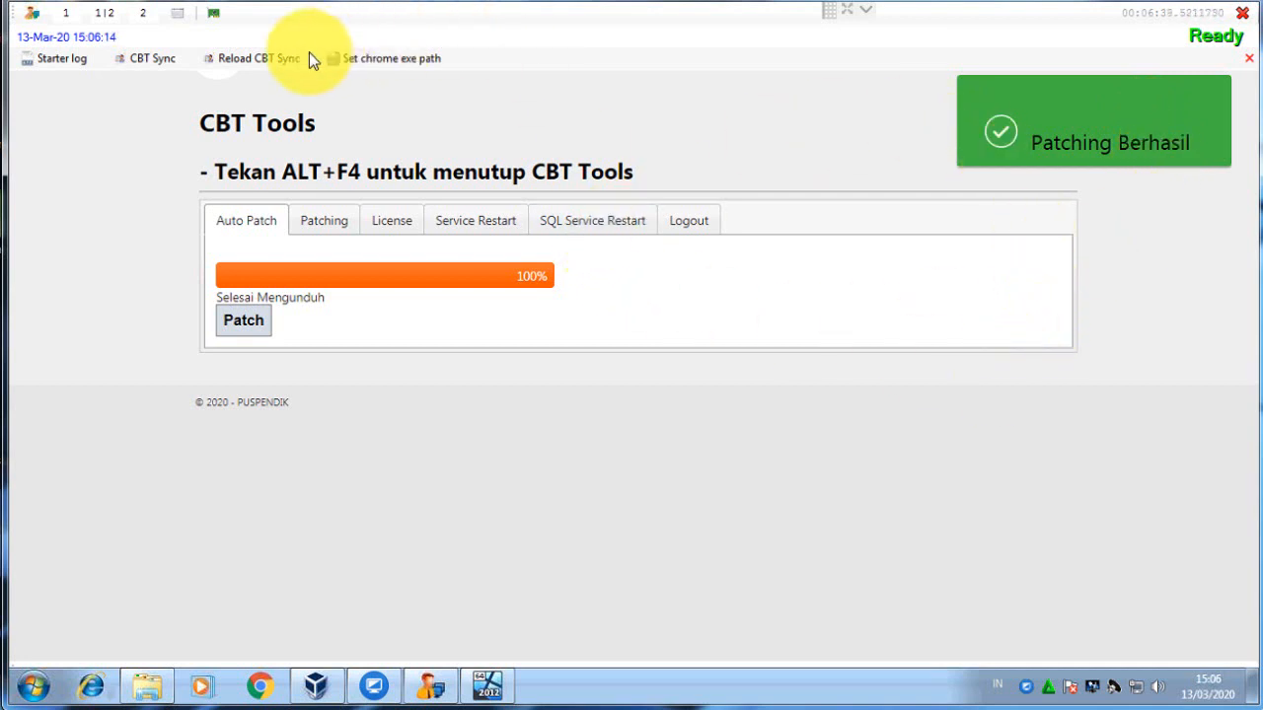
Reload CBT Sync after the patch and dismiss the Chrome Terms of Service notification.
left_click(259, 59)
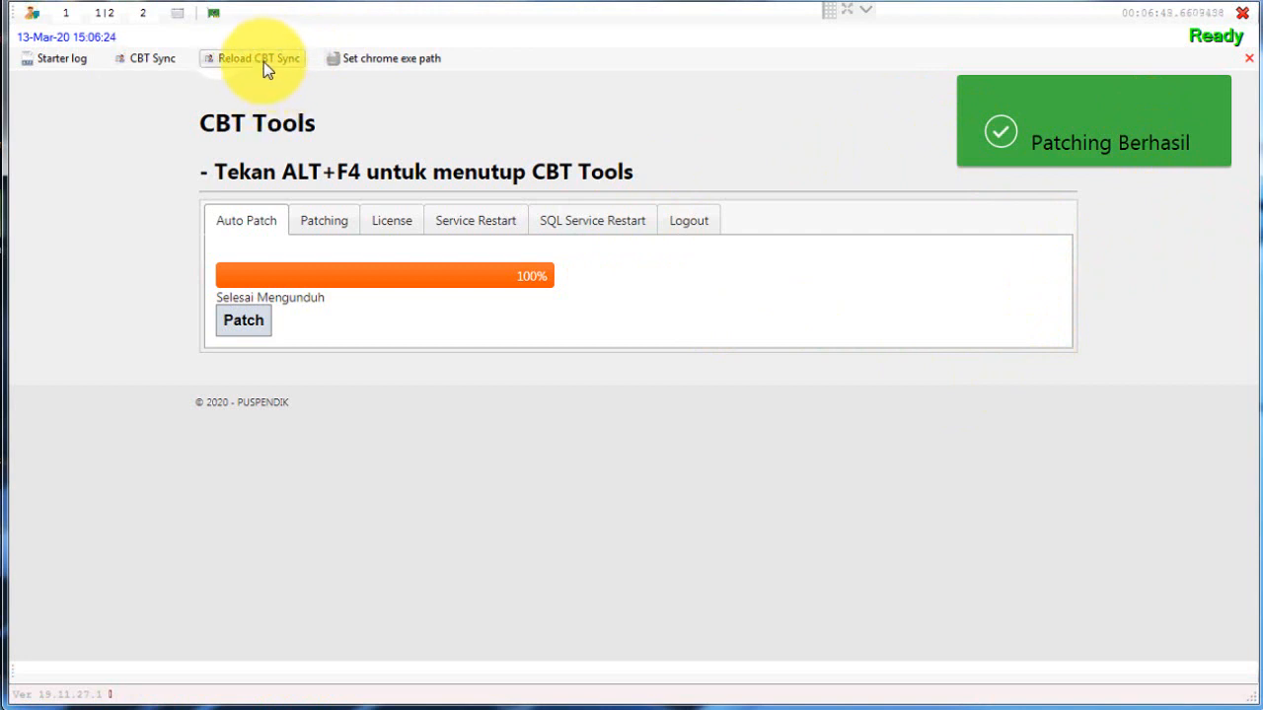
left_click(262, 63)
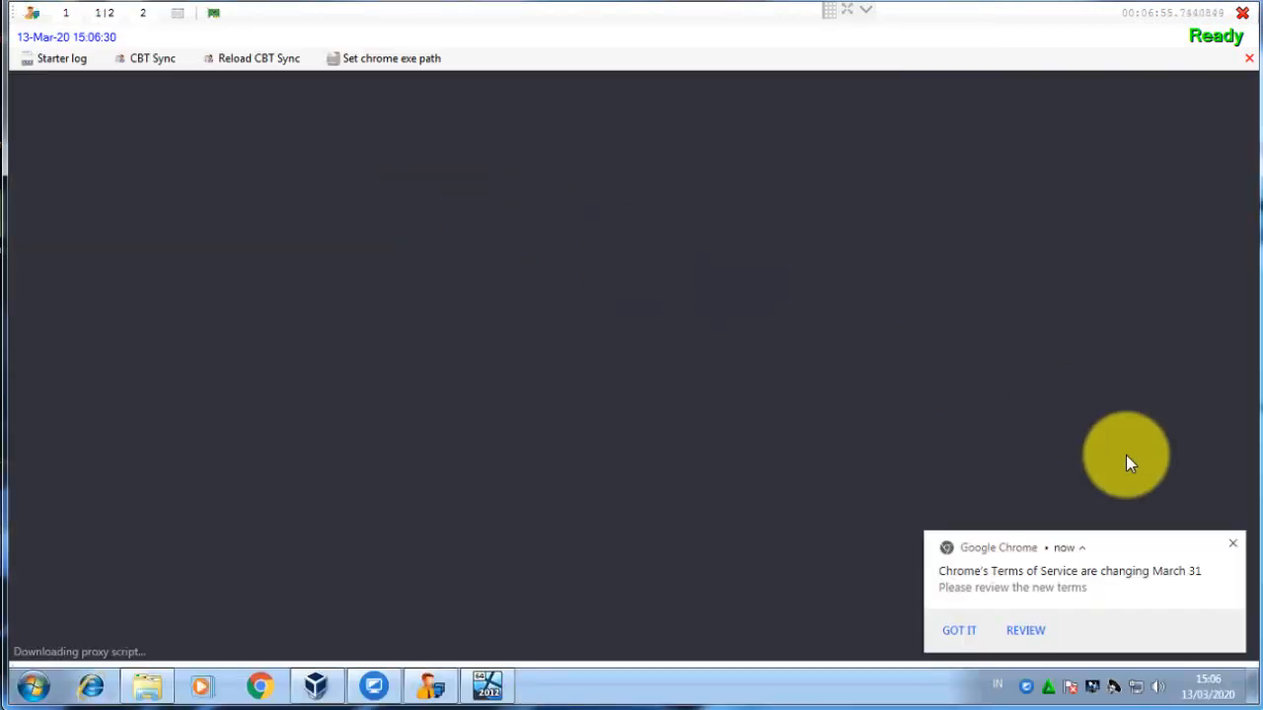
left_click(1239, 542)
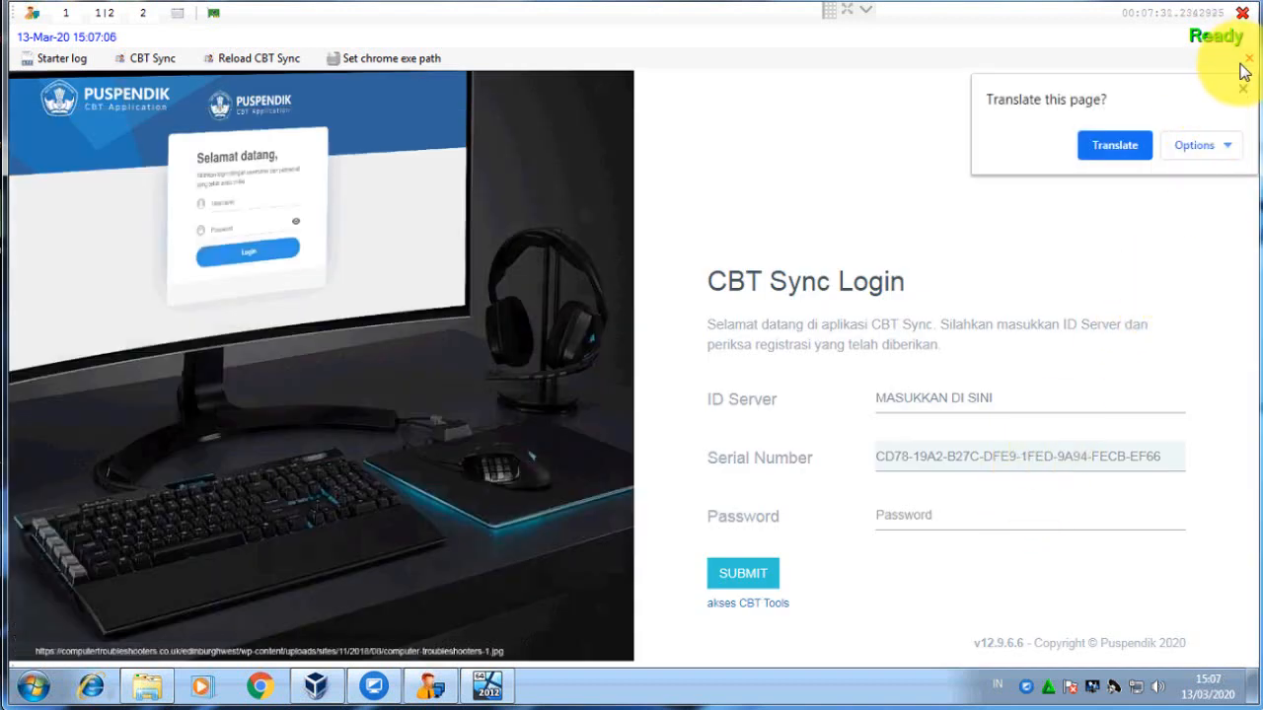
Dismiss the page translation offer and highlight the CBT Sync version number below the login form.
left_click(1245, 95)
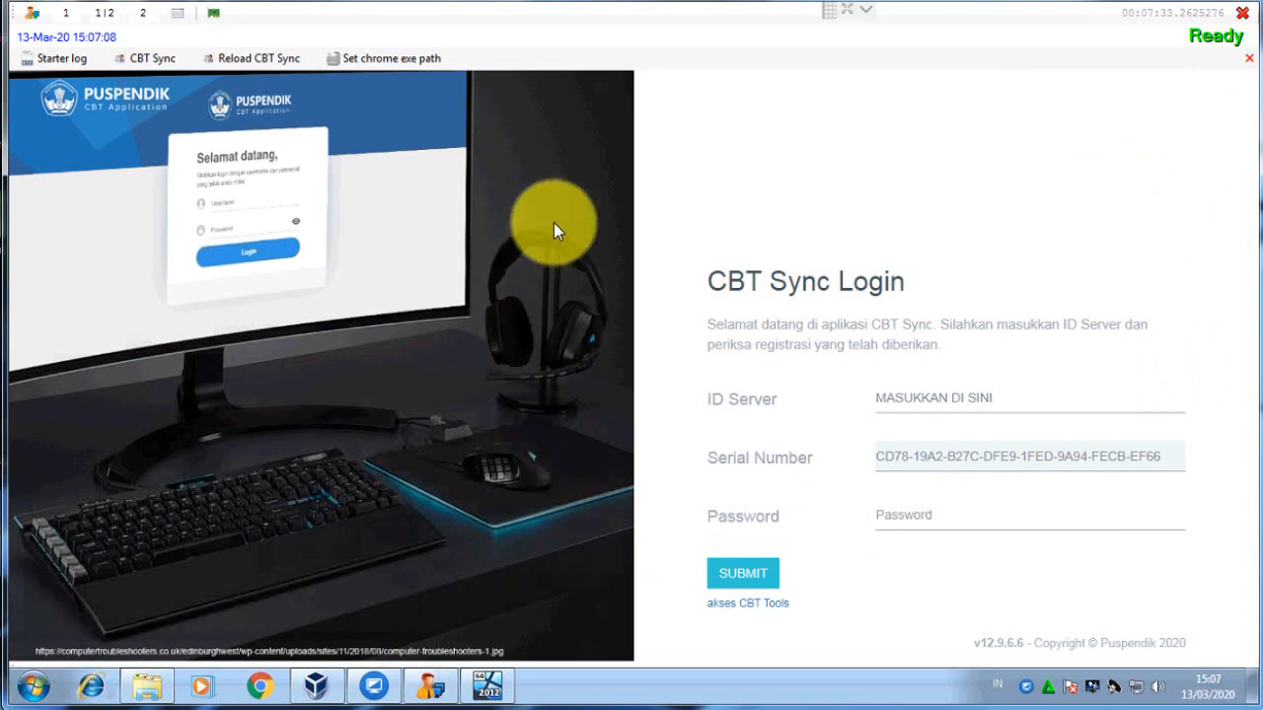
left_click(972, 647)
left_click_drag(993, 651, 1022, 647)
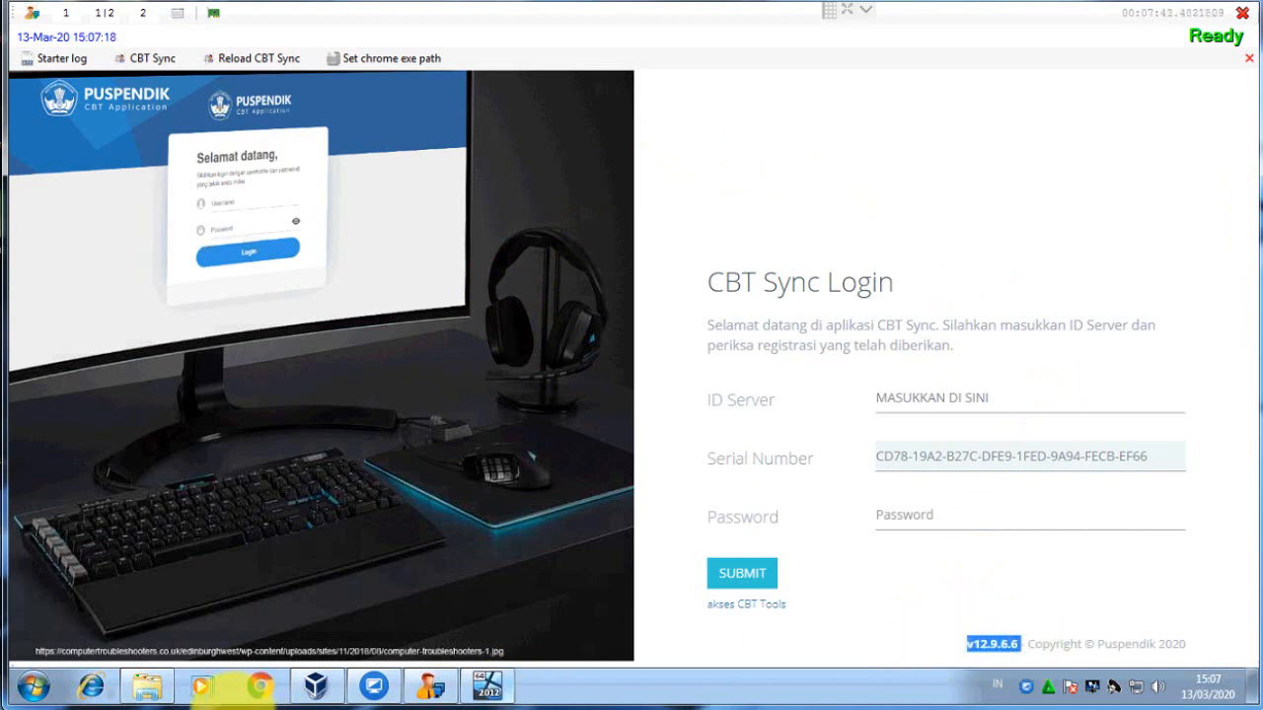
Switch to Chrome on the local computer and open unbk.kemdikbud.go.id.
mouse_move(233, 696)
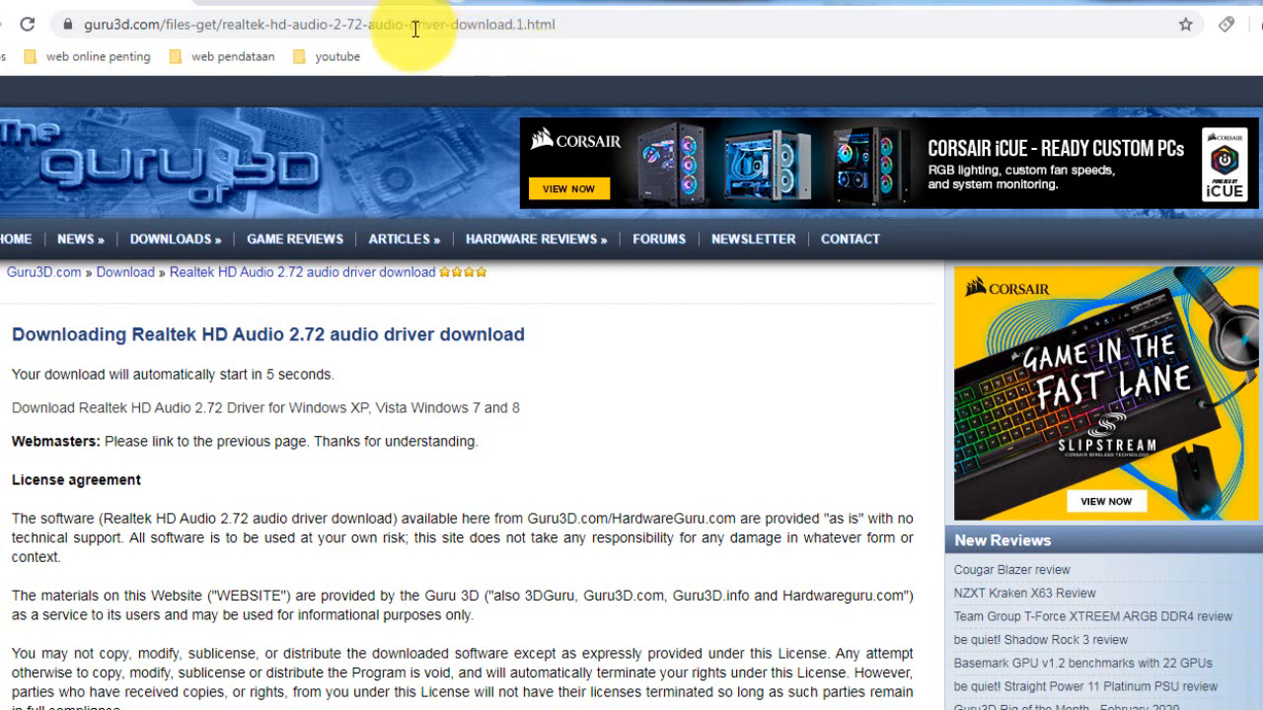
left_click(382, 21)
type("unbk.kemdikbud.go.id")
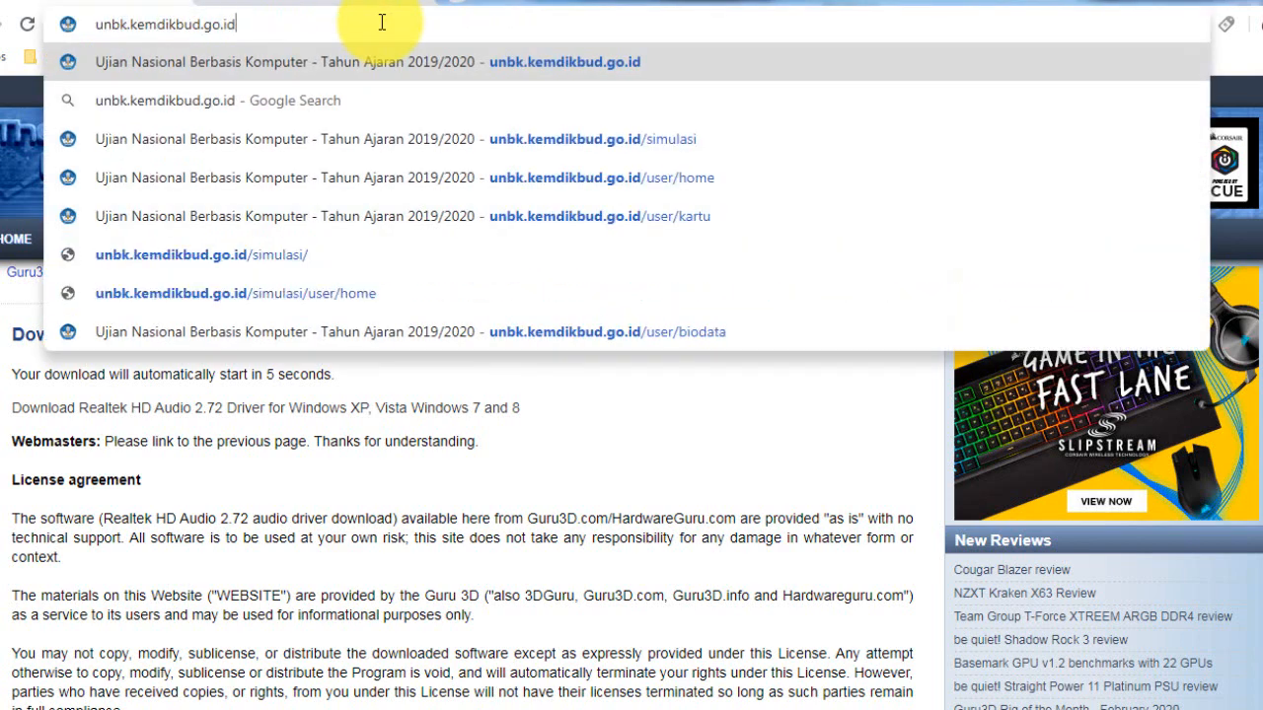
key("Return")
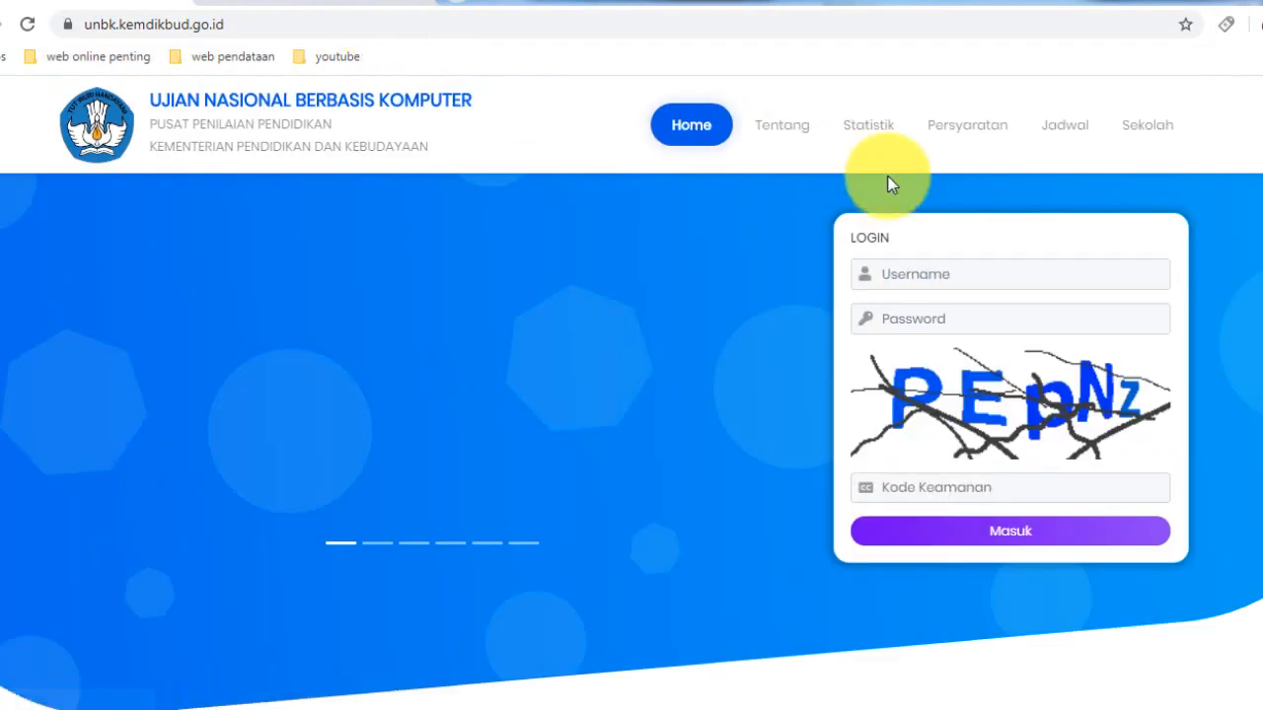
Log in to the UNBK portal with the school's username, account password and the captcha security code.
left_click(1013, 263)
type("K10090004")
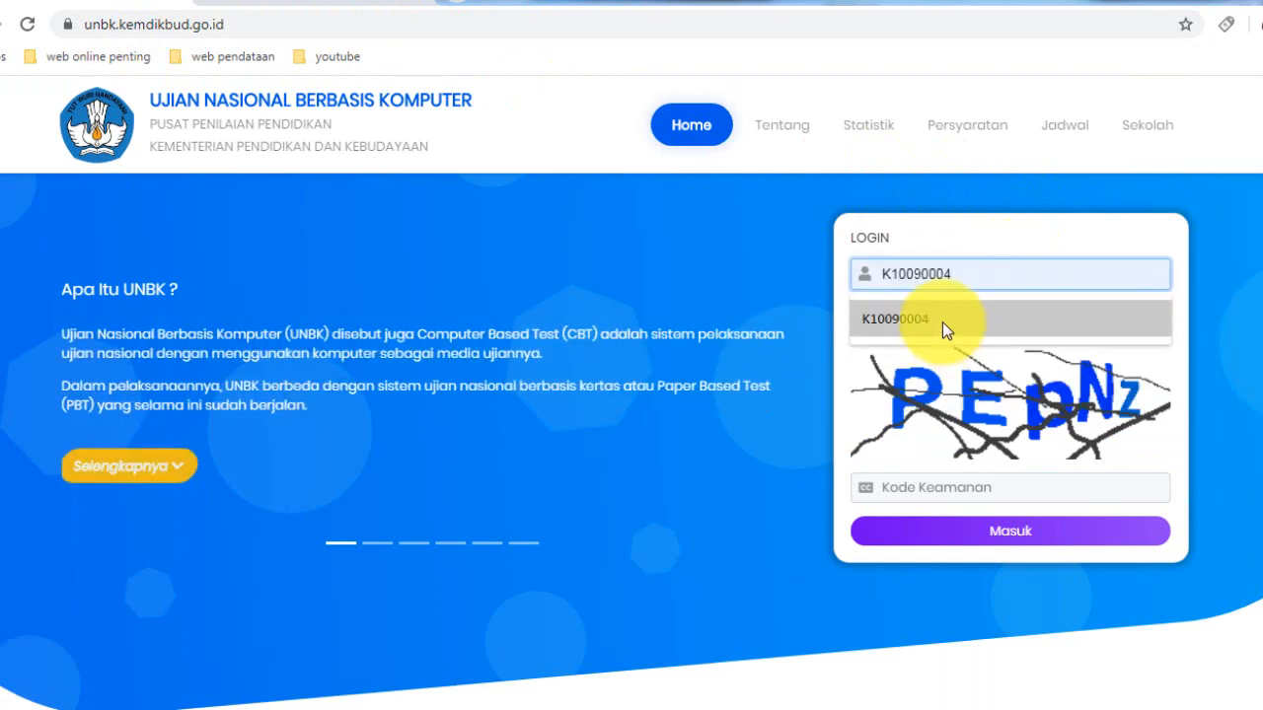
left_click(942, 321)
left_click(942, 322)
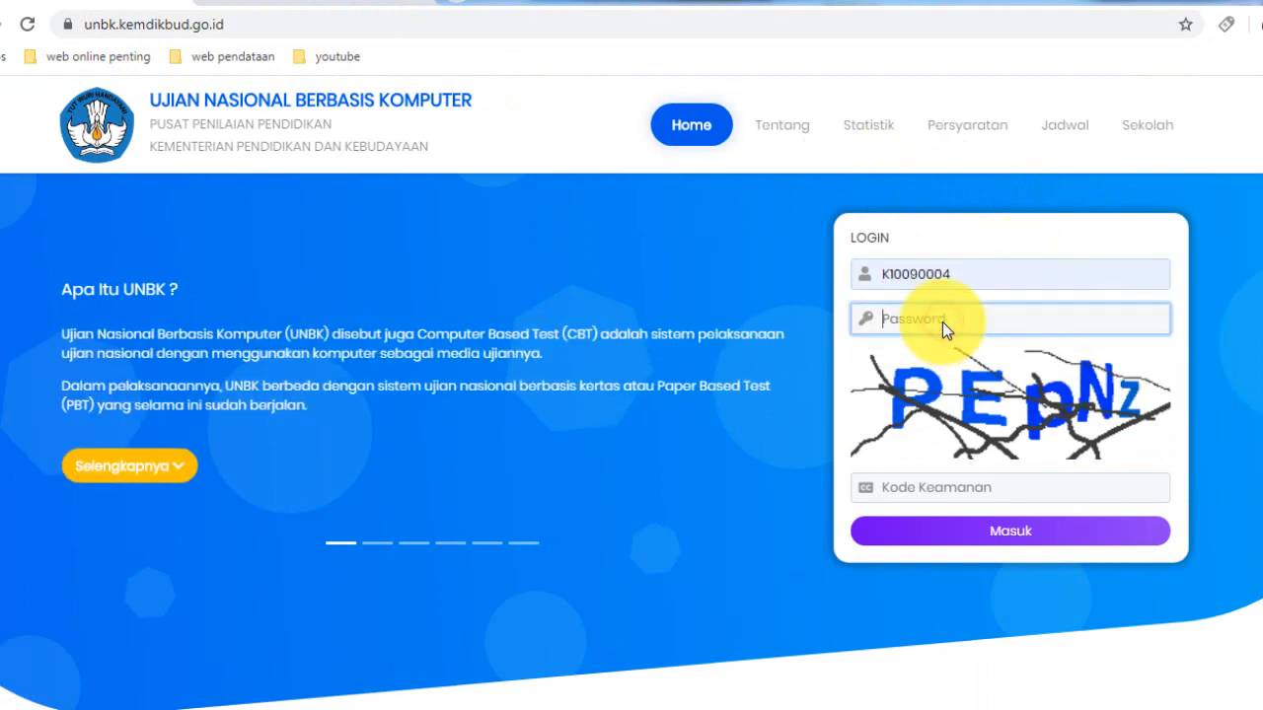
type("•••••")
key("Tab")
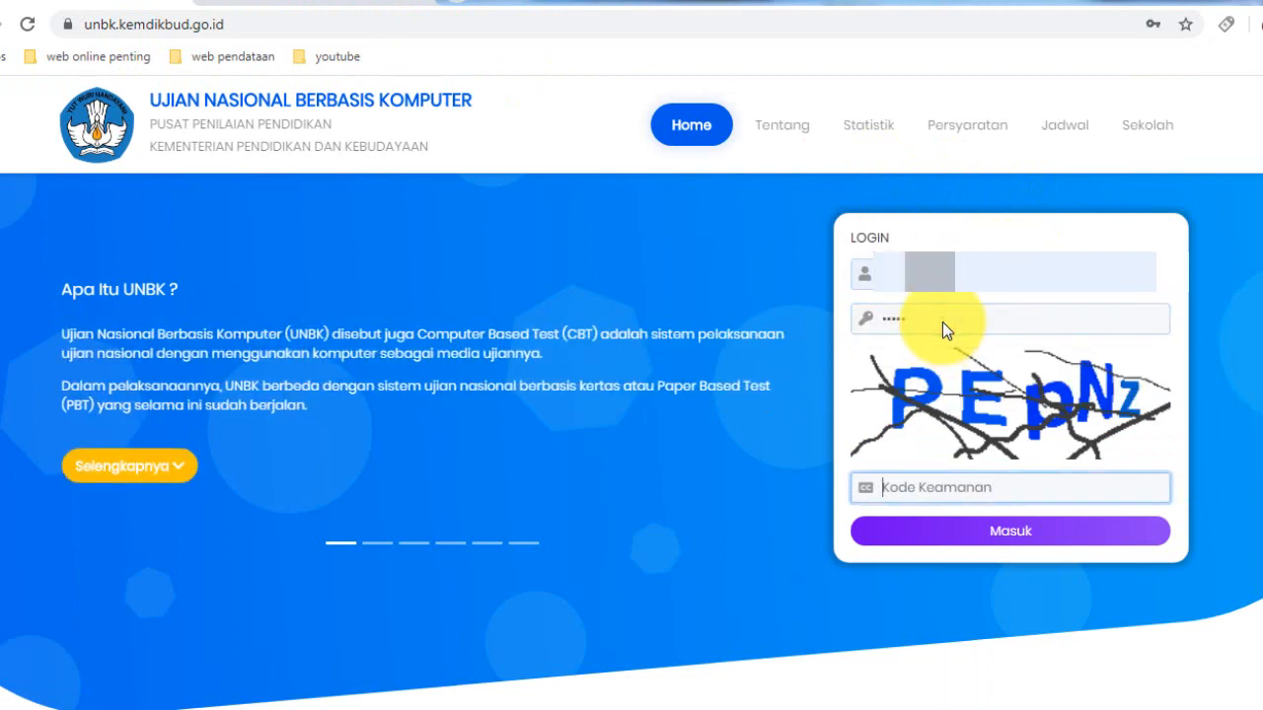
type("pe")
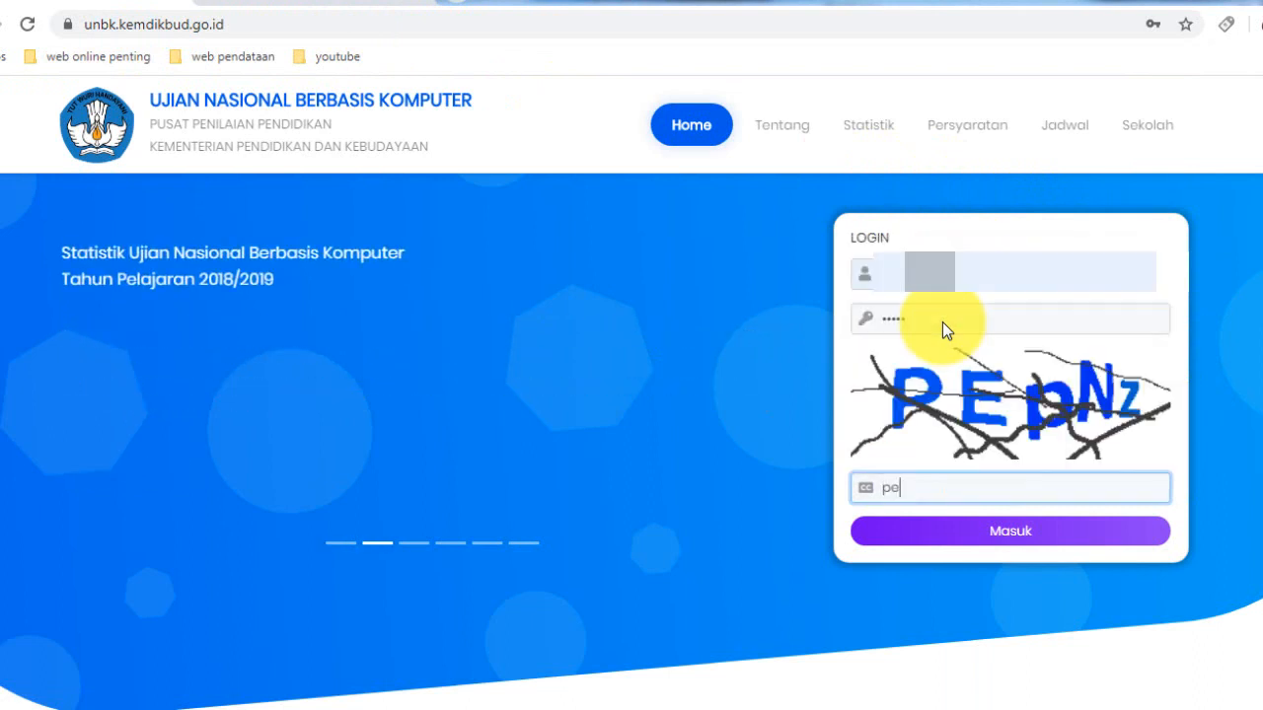
type("pnz")
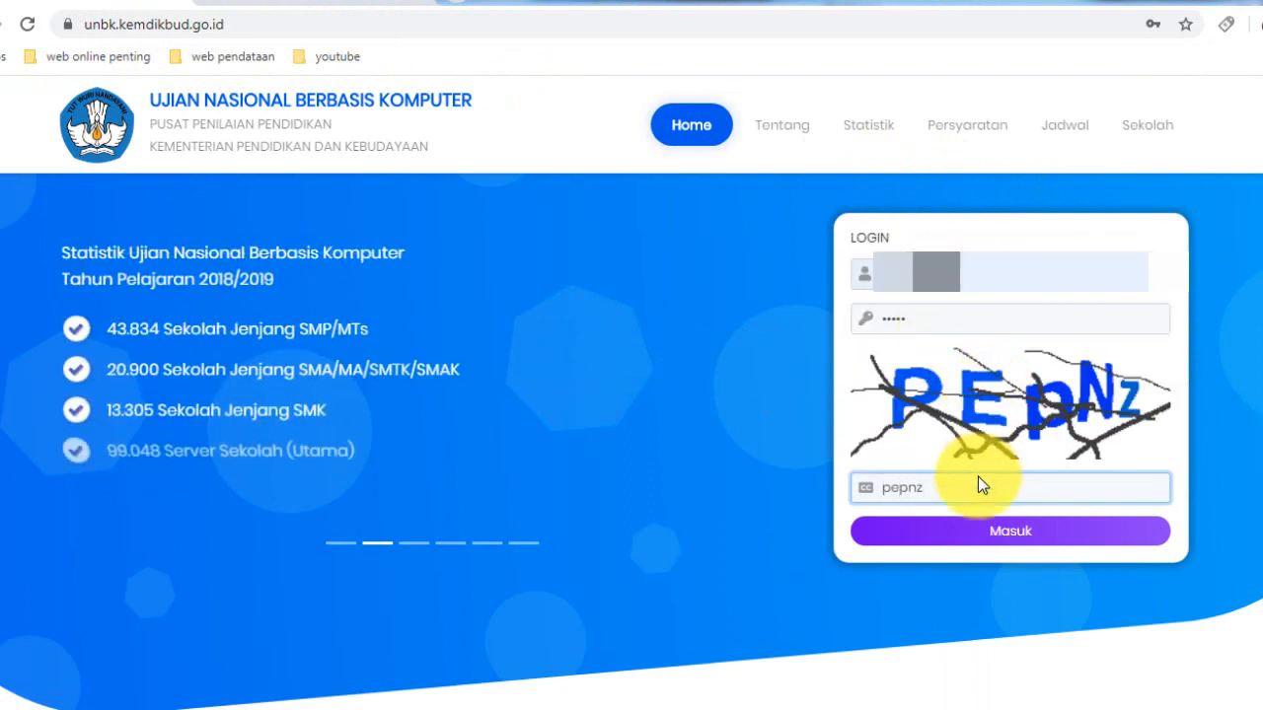
left_click(967, 533)
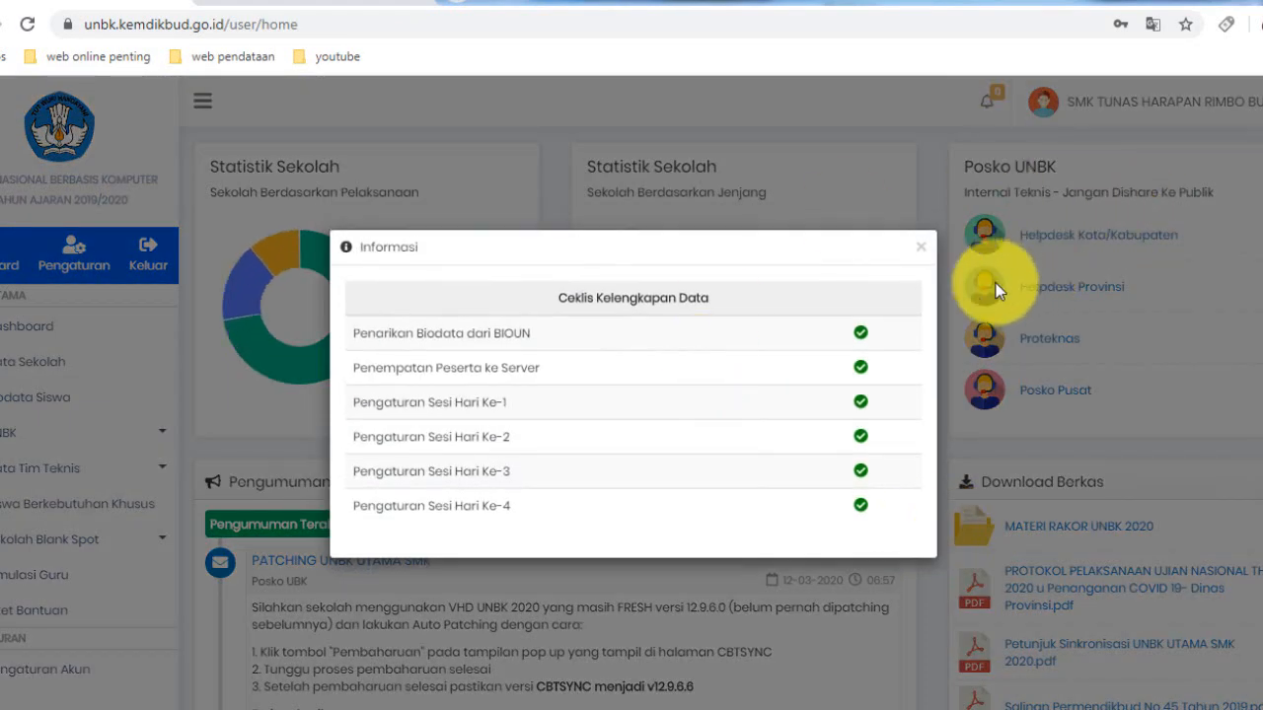
Close the data completeness checklist, read the PATCHING UNBK UTAMA SMK announcement, and switch to the UltraViewer remote session to compare.
left_click(922, 248)
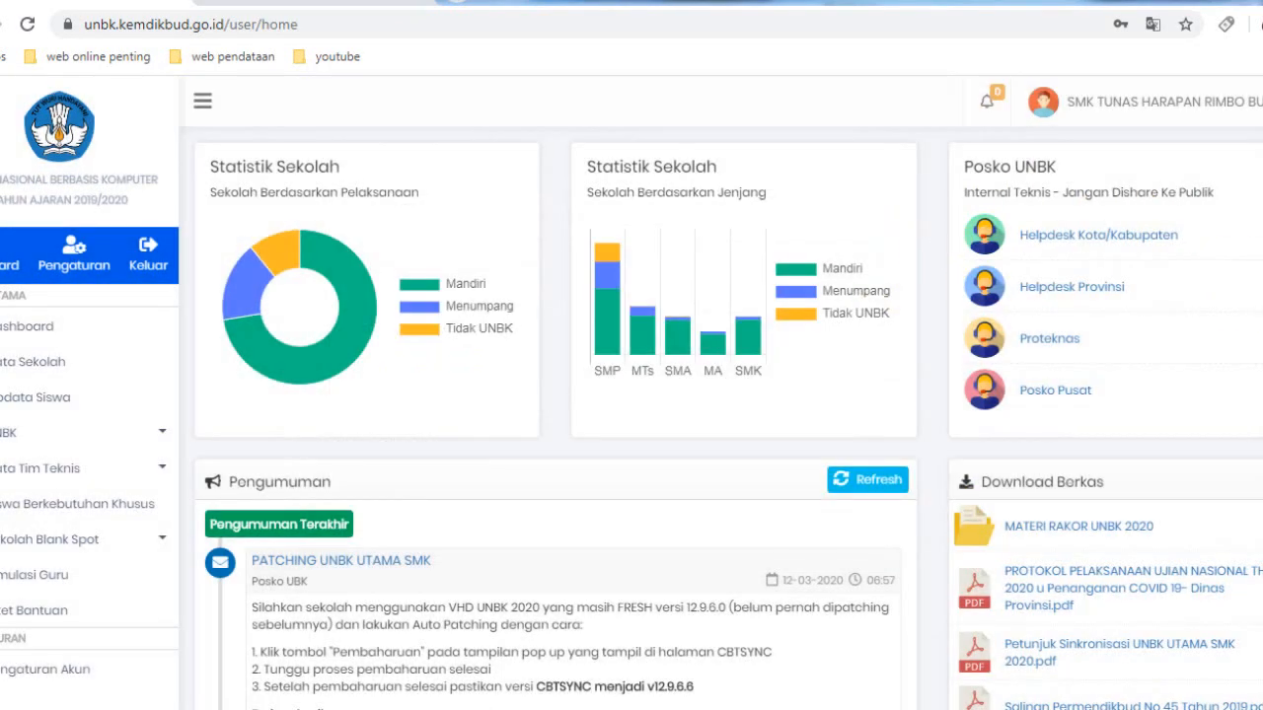
scroll(272, 237, "down", 4)
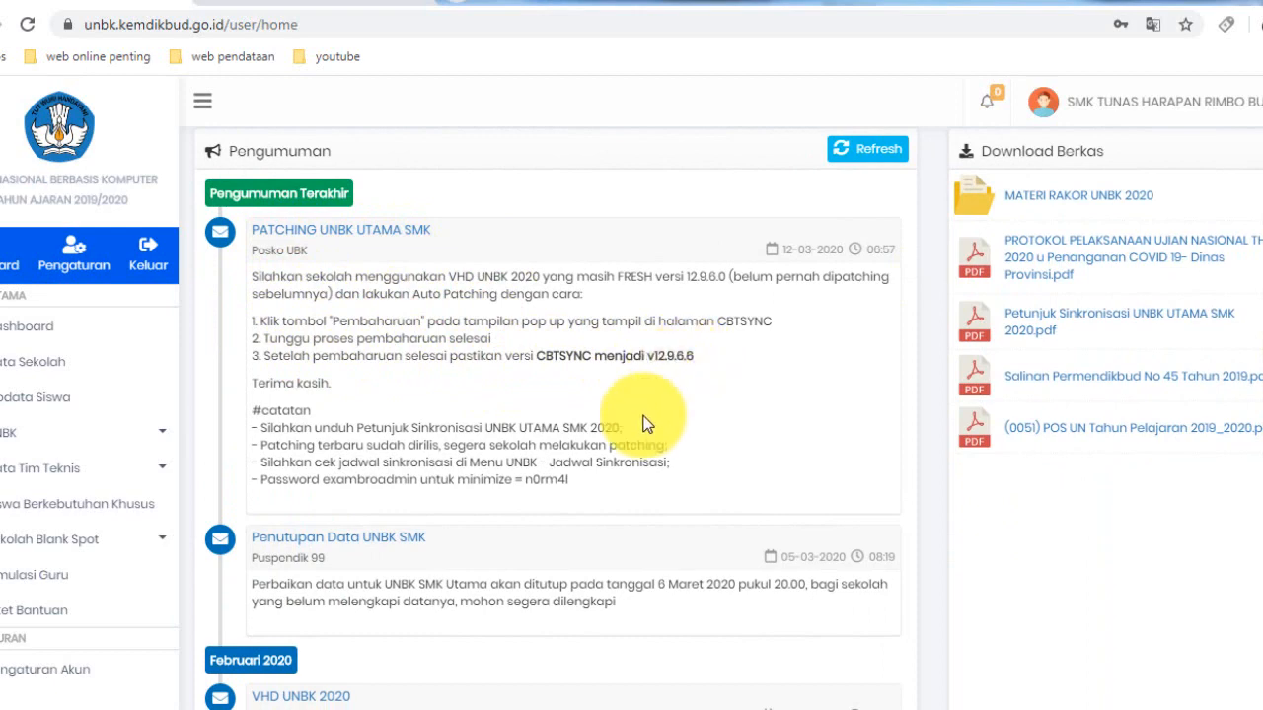
mouse_move(582, 696)
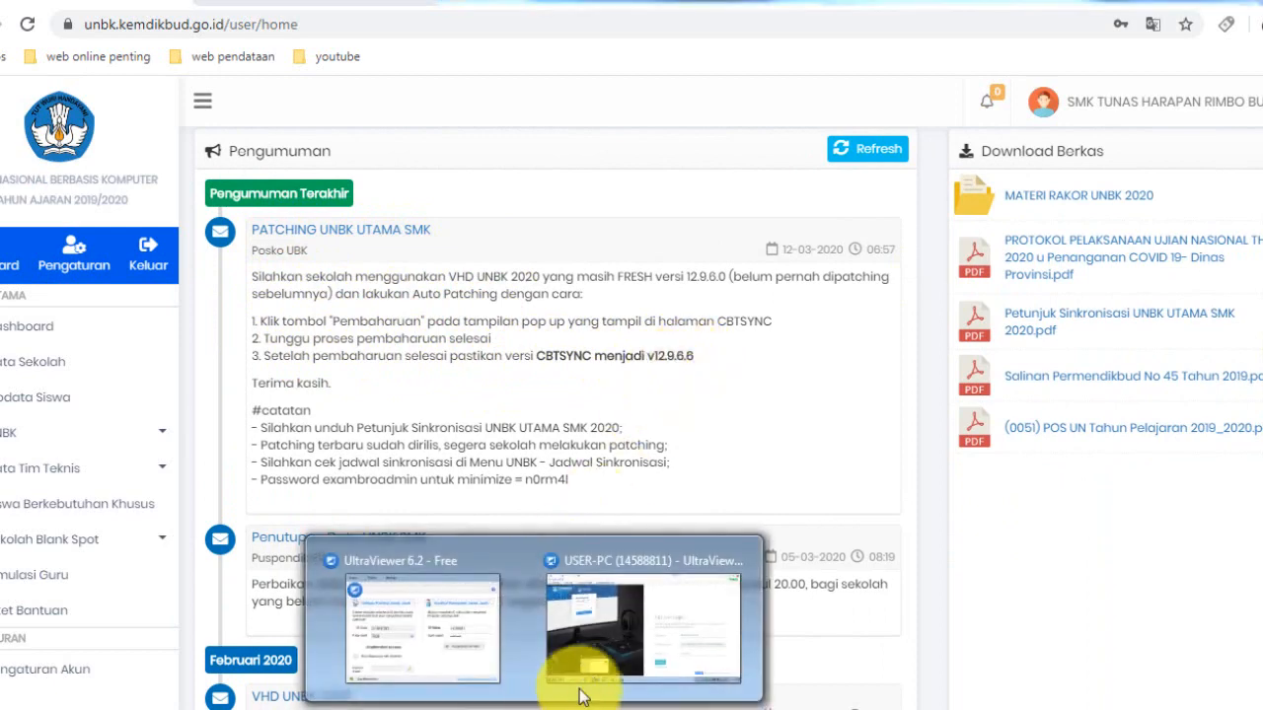
left_click(633, 645)
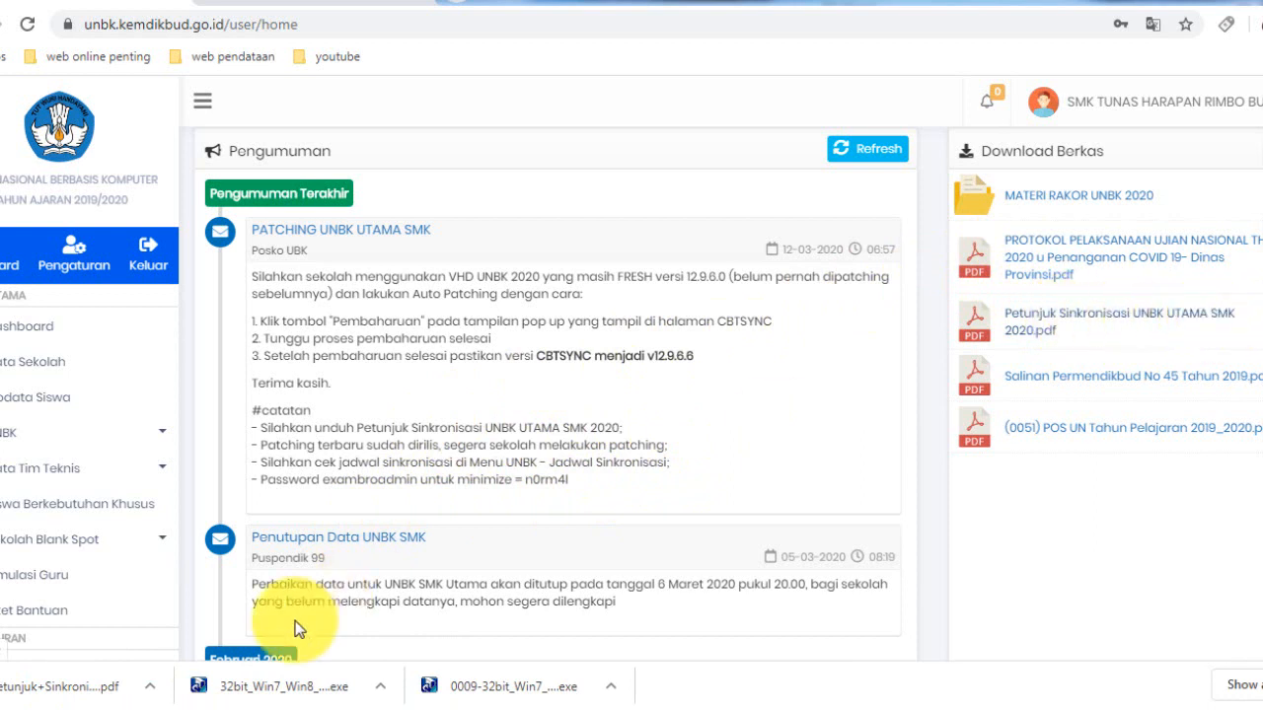
Open the downloaded Petunjuk Sinkronisasi UNBK UTAMA SMK 2020 PDF through its folder and read the instructions on its first page.
left_click(149, 687)
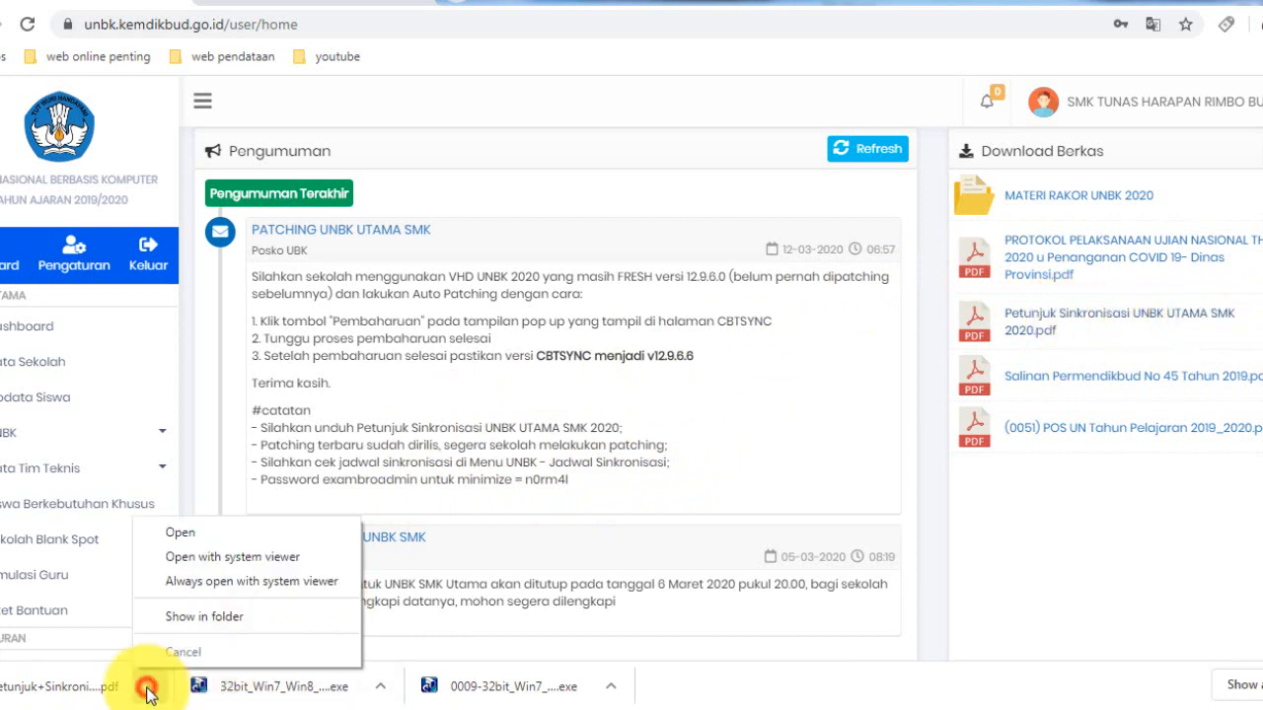
left_click(200, 619)
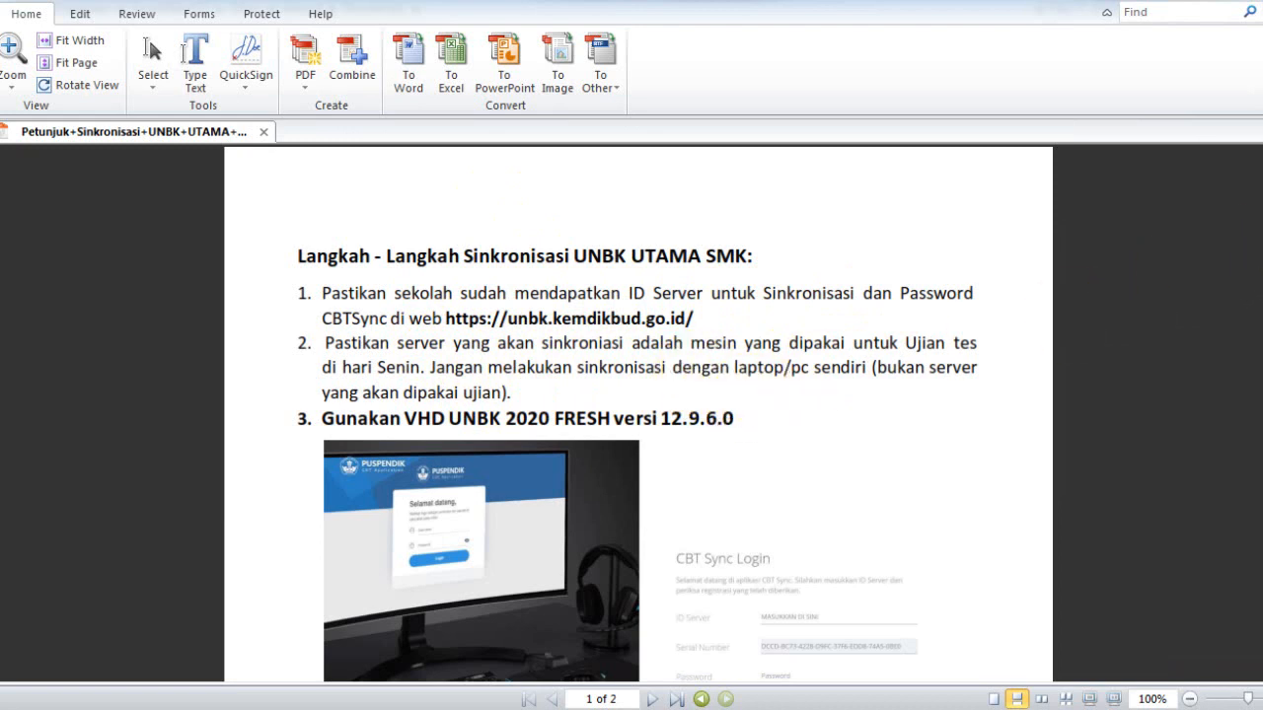
scroll(637, 415, "down", 3)
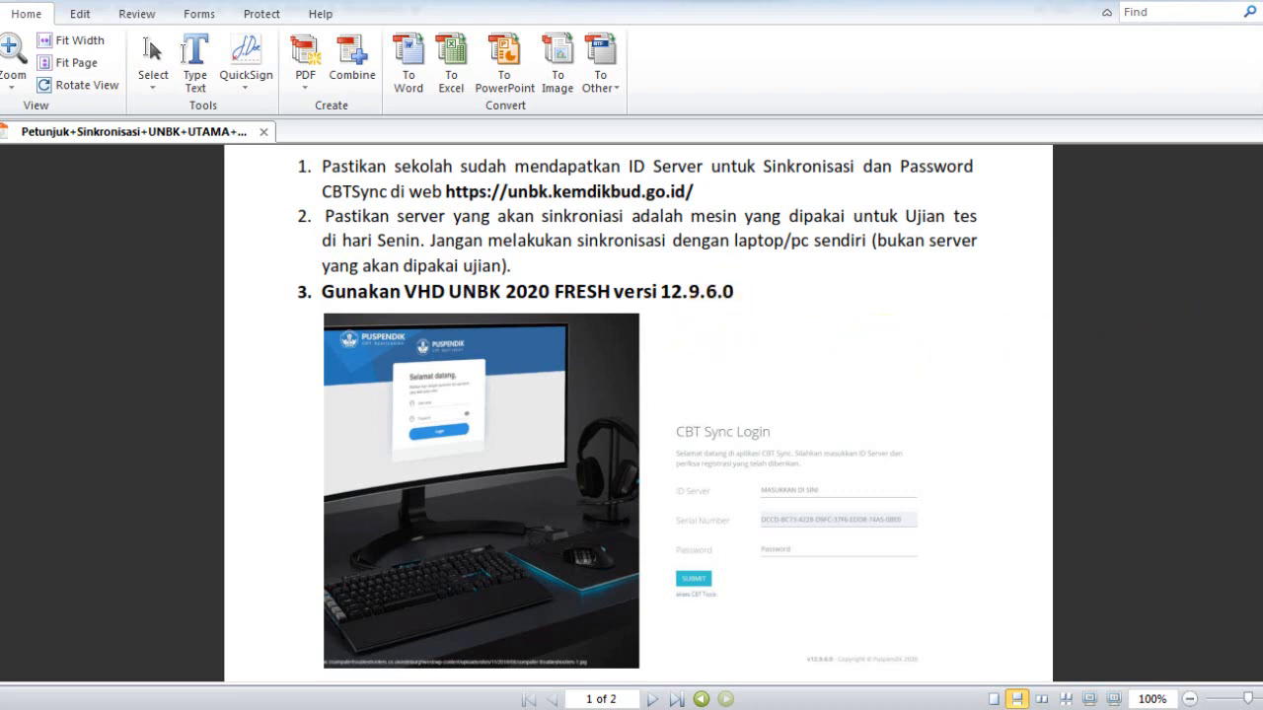
scroll(638, 415, "down", 10)
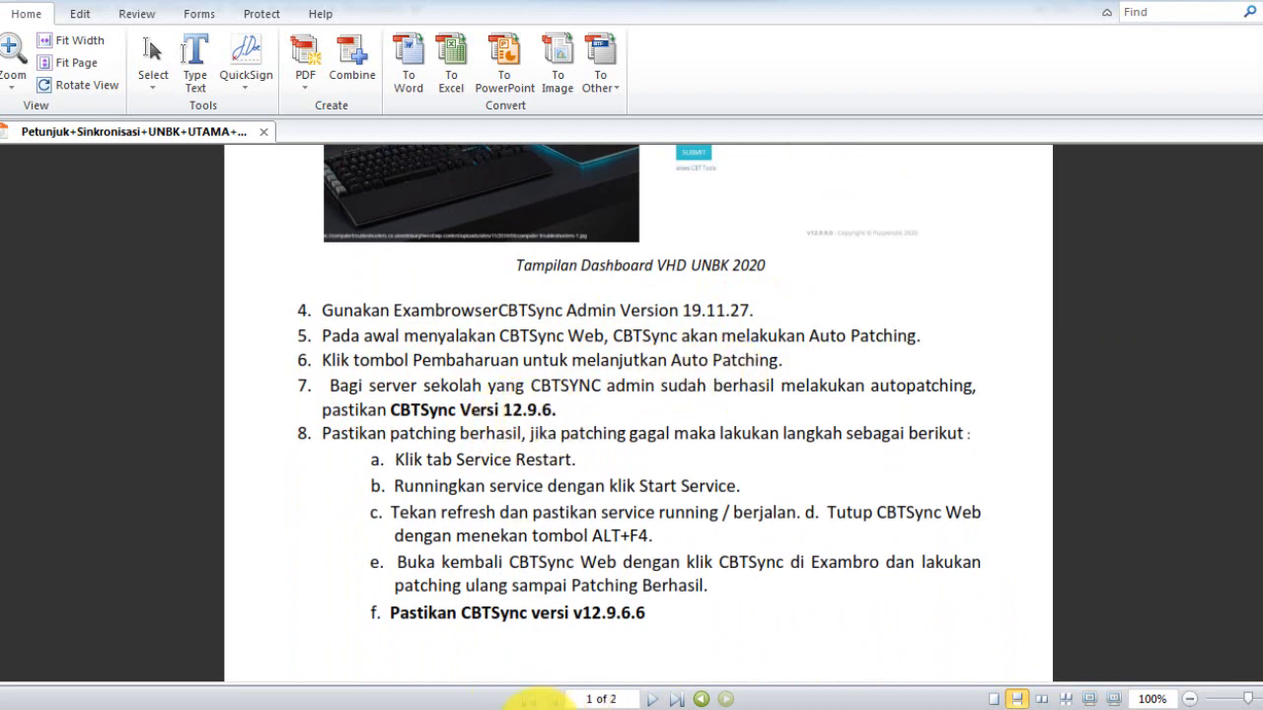
Check the CBT Sync version in the UltraViewer session against the PDF guide and read the guide's second page from step 9.
mouse_move(578, 681)
left_click(627, 629)
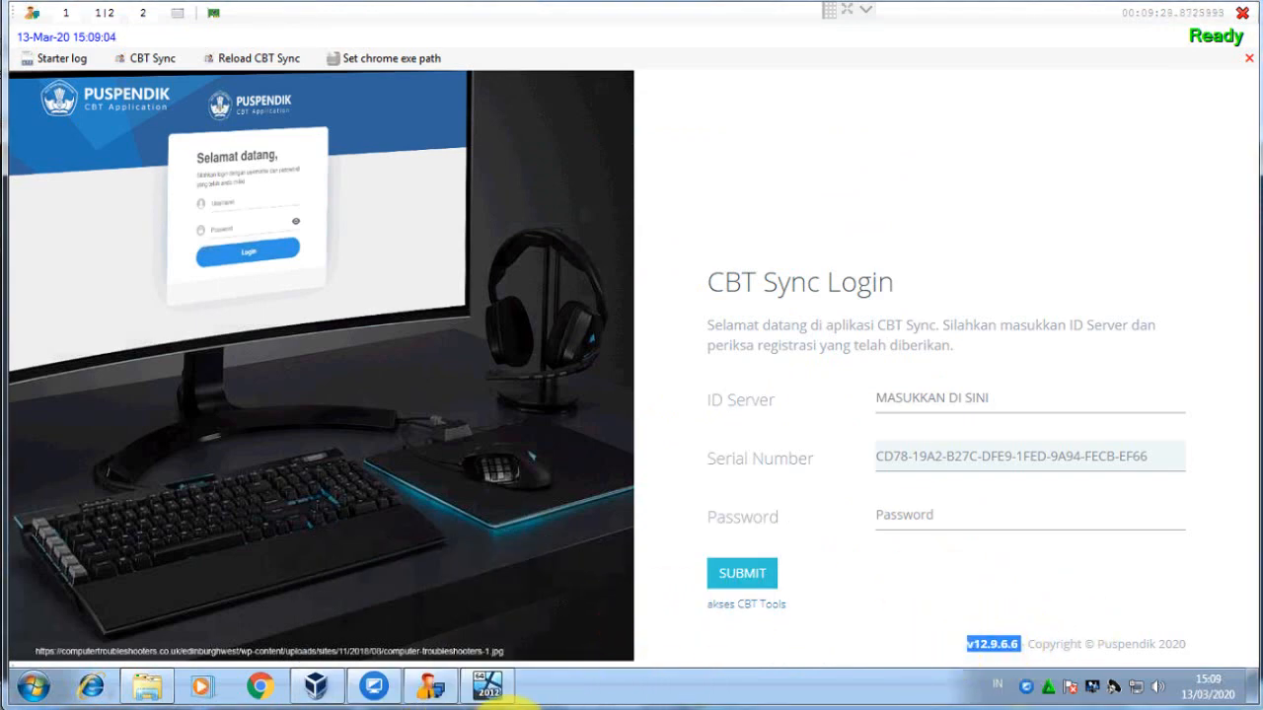
mouse_move(516, 696)
left_click(632, 622)
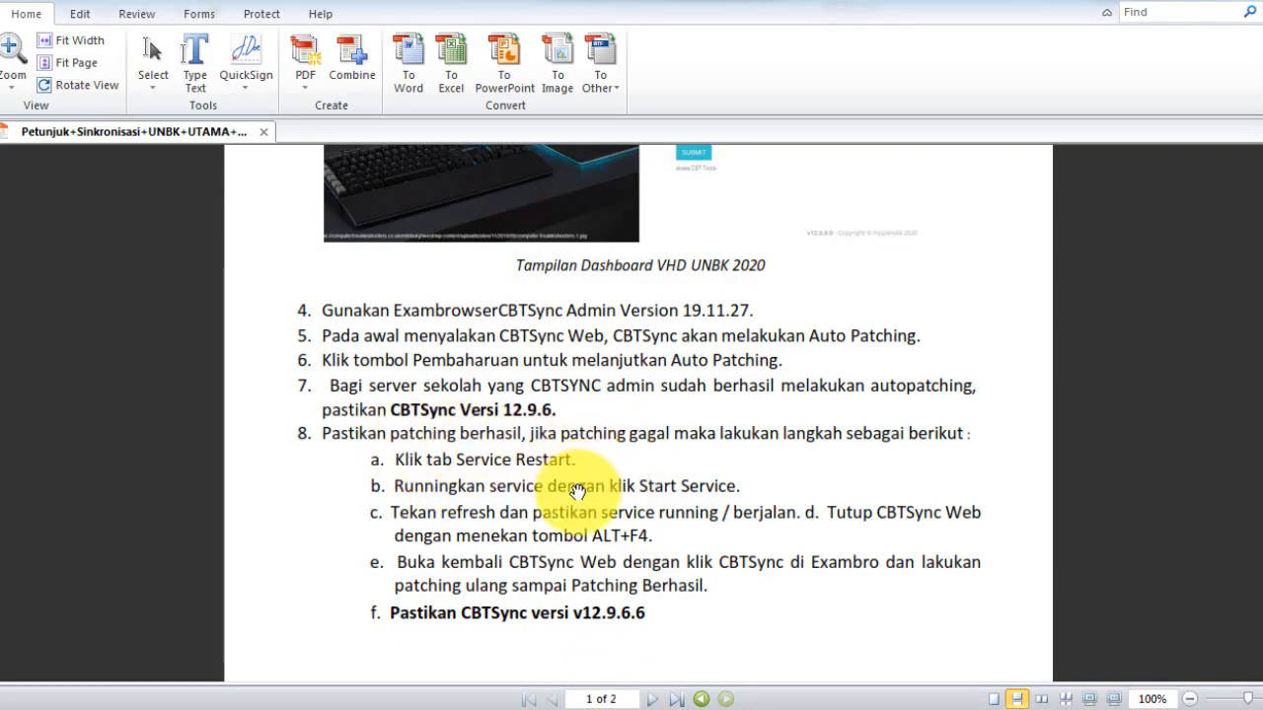
scroll(577, 491, "down", 1)
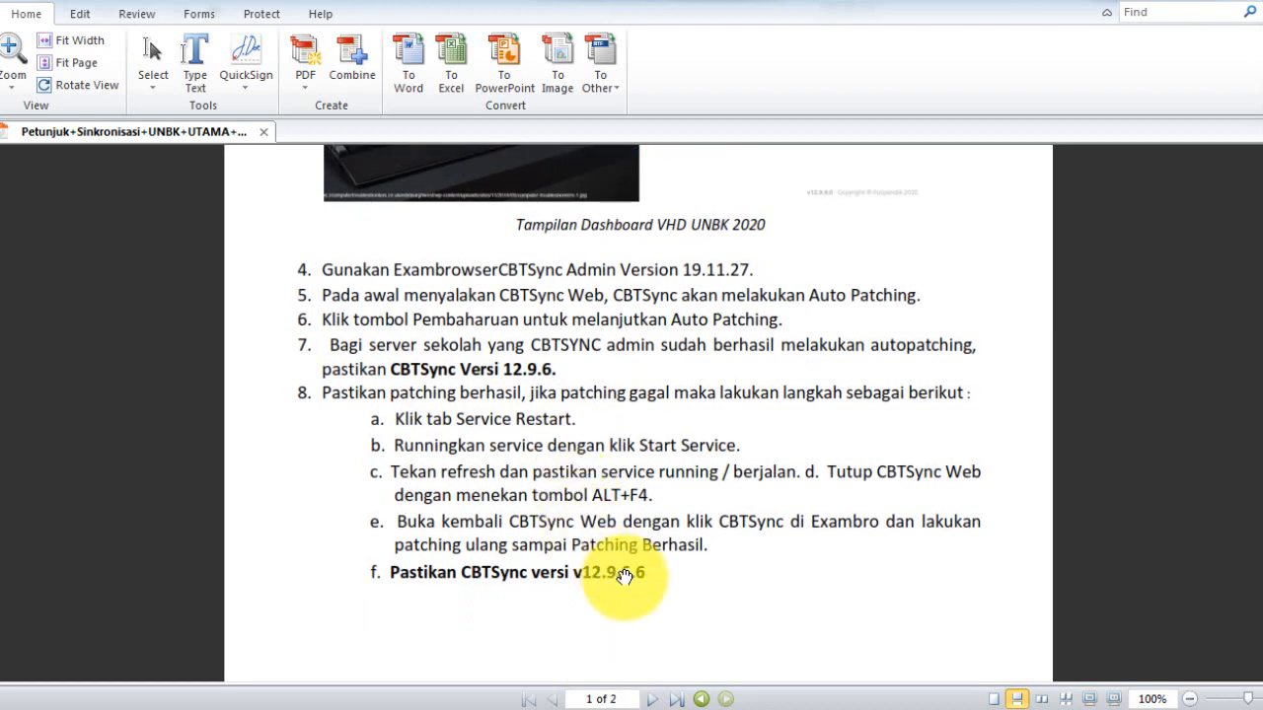
scroll(625, 578, "down", 10)
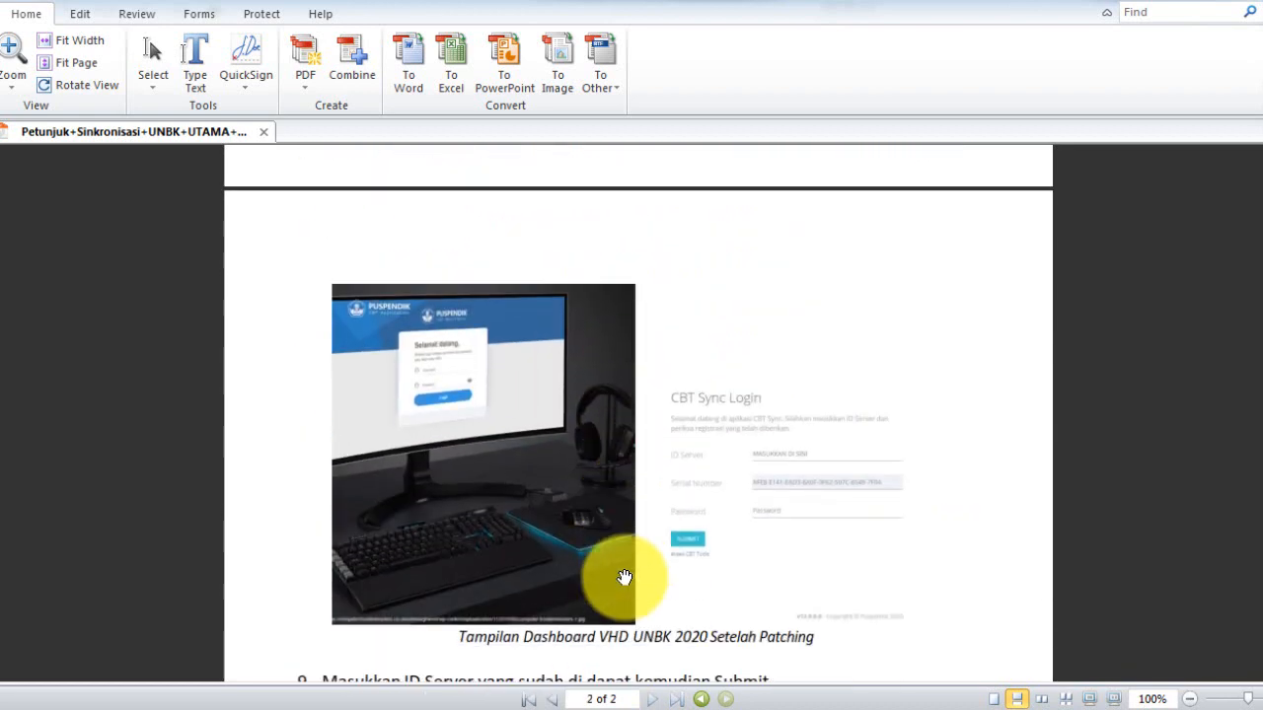
scroll(625, 577, "down", 9)
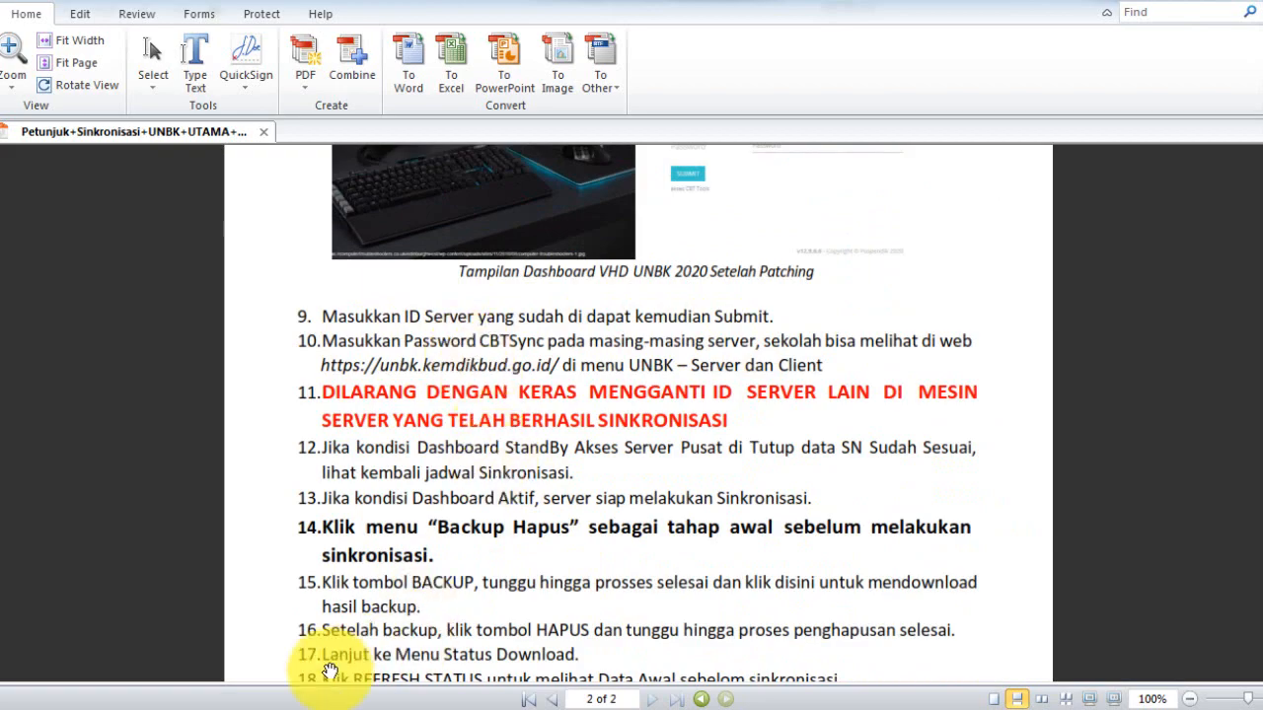
Return to the UNBK portal in Chrome, open Server dan Client under UNBK, and copy the main (Utama) server's code.
mouse_move(222, 705)
left_click(217, 602)
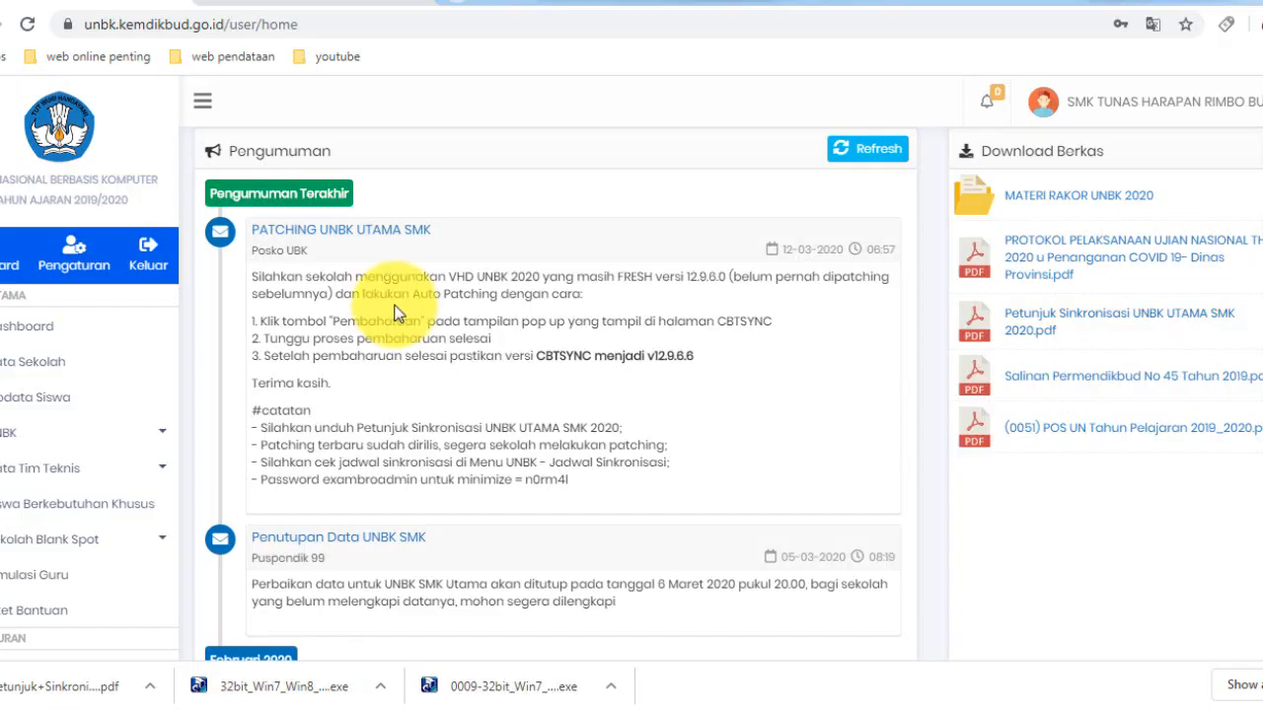
left_click(28, 435)
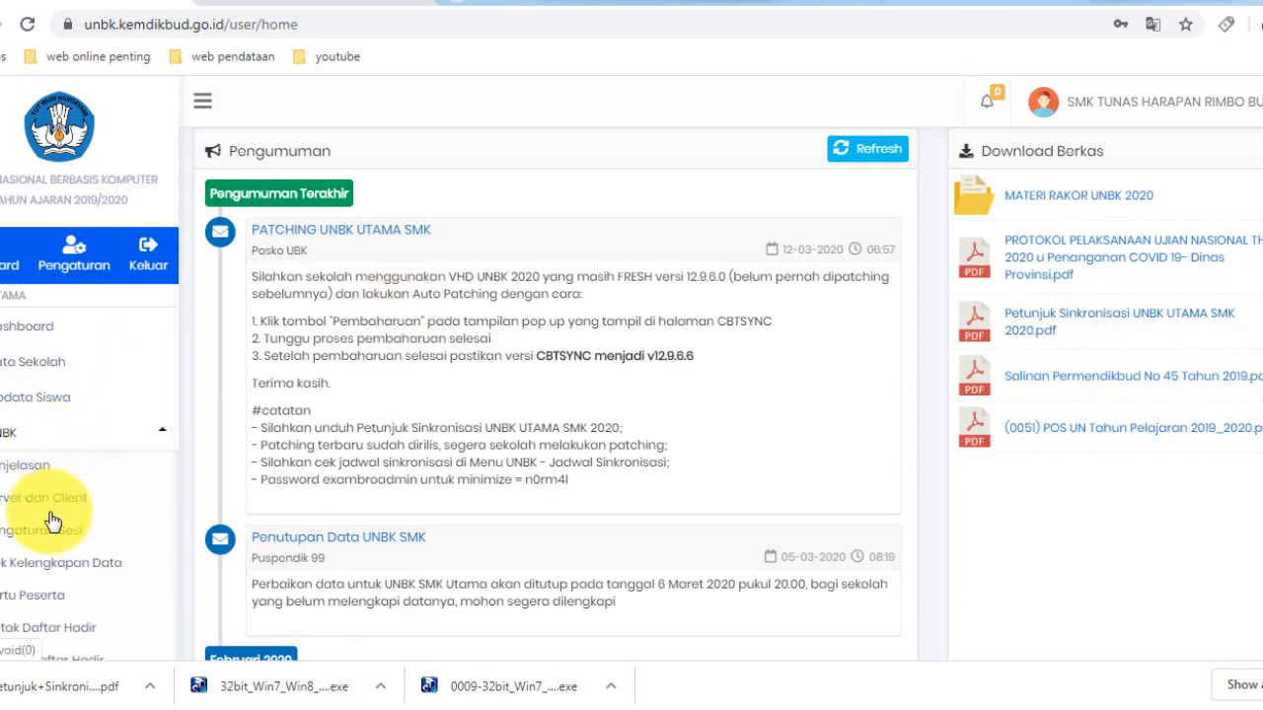
left_click(18, 505)
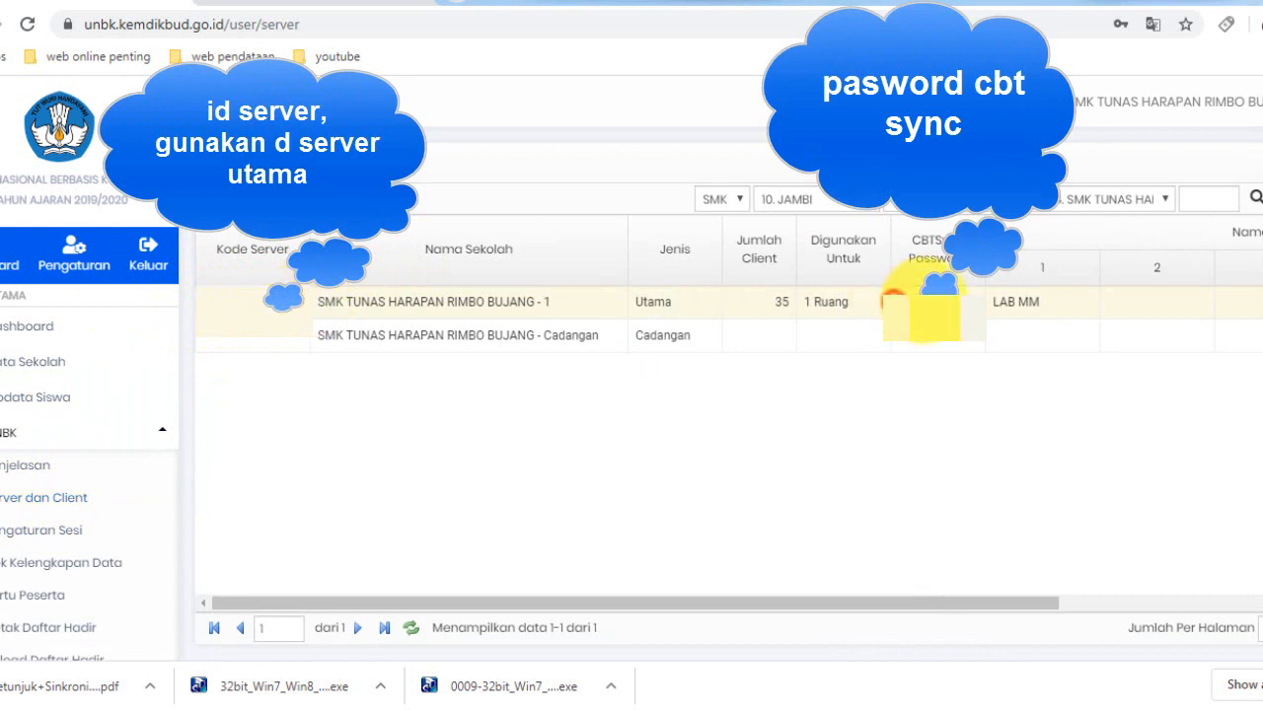
left_click(893, 305)
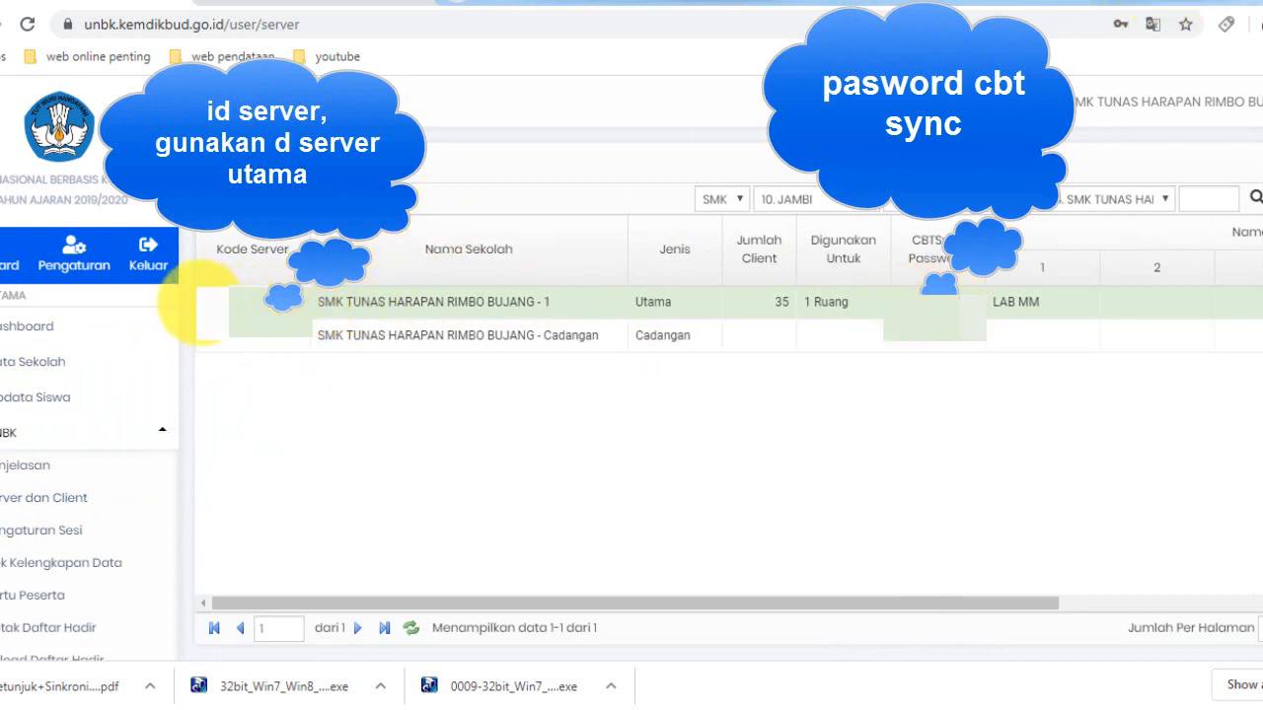
double_click(305, 309)
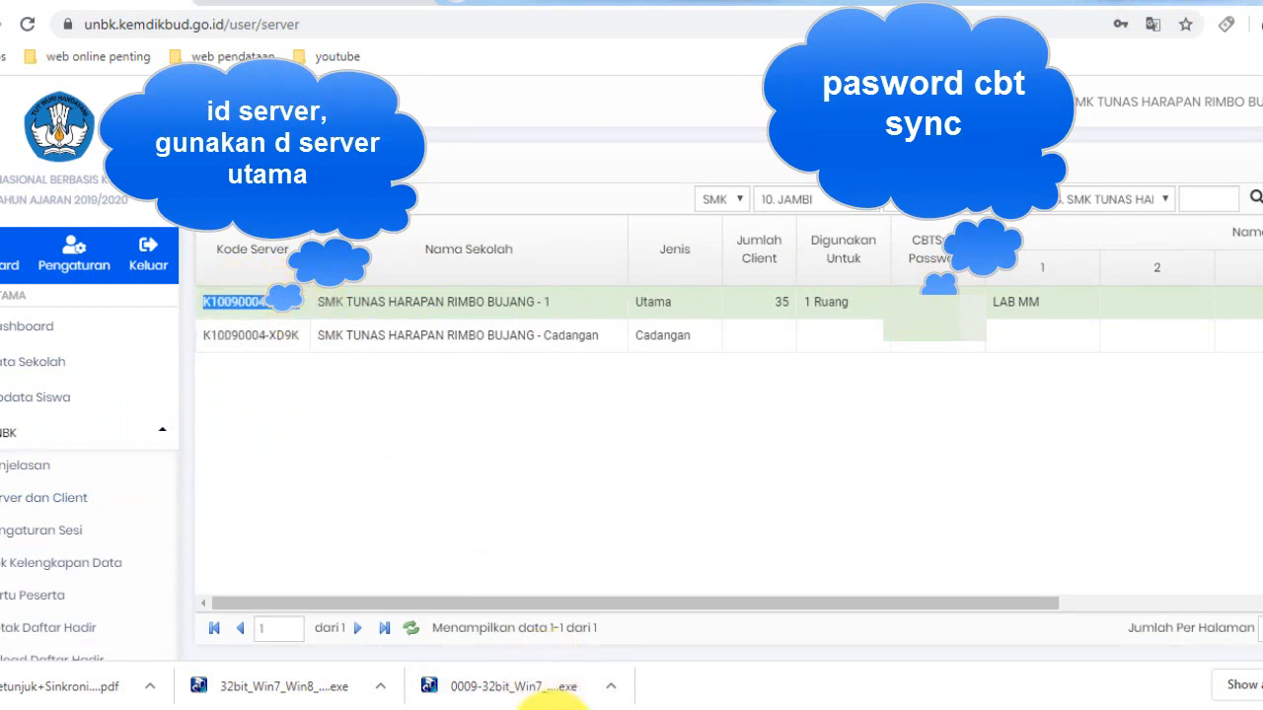
Switch to the UltraViewer session and replace the ID Server placeholder in CBT Sync with the copied server code.
left_click(555, 708)
left_click(609, 643)
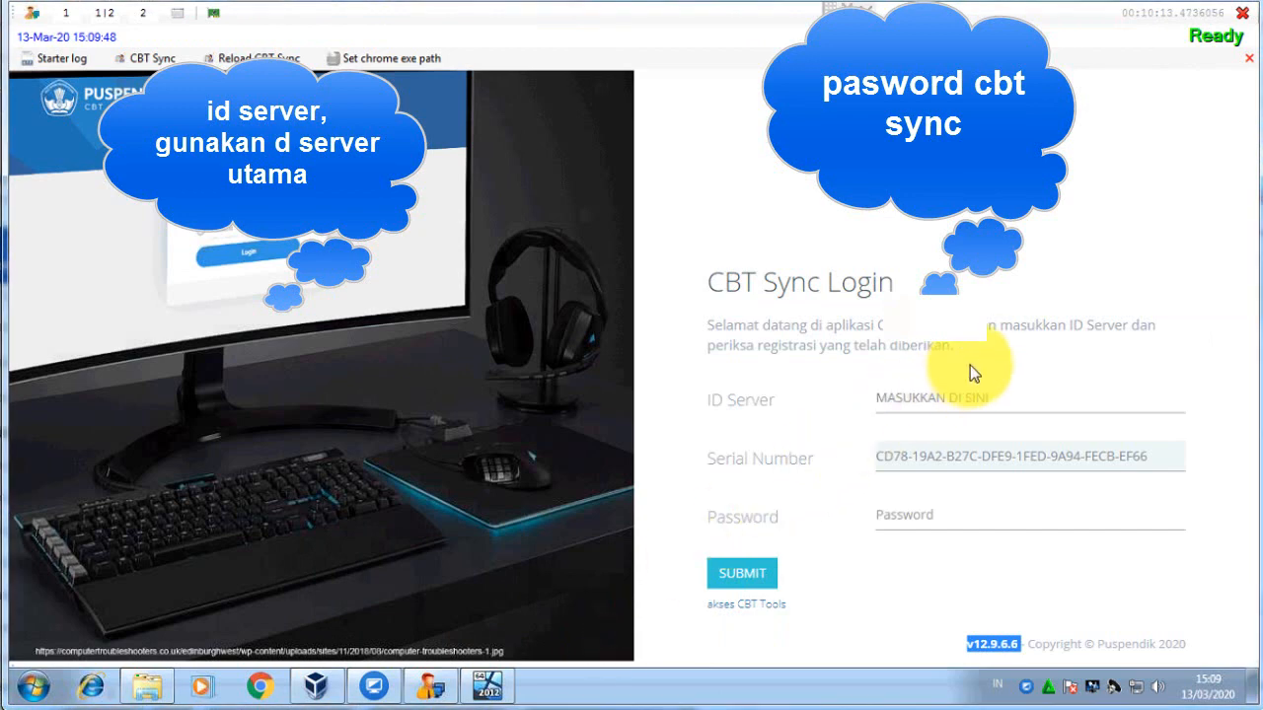
left_click(934, 400)
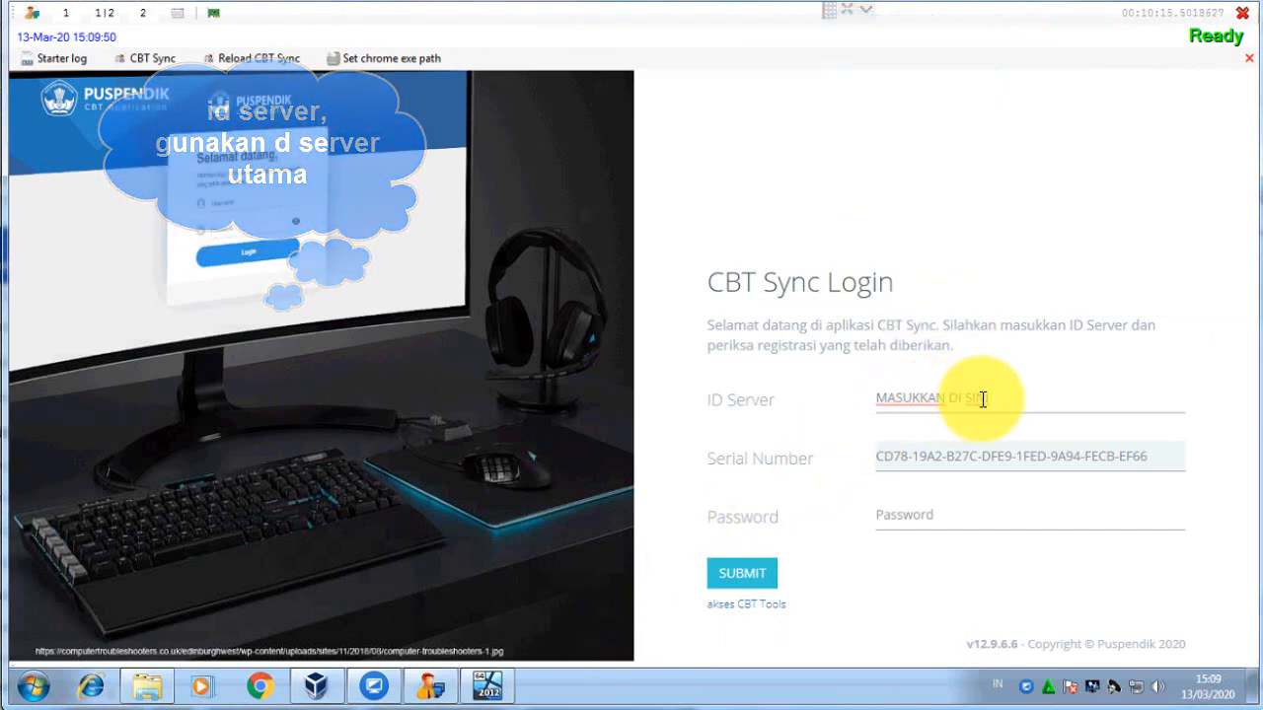
key("ctrl+v")
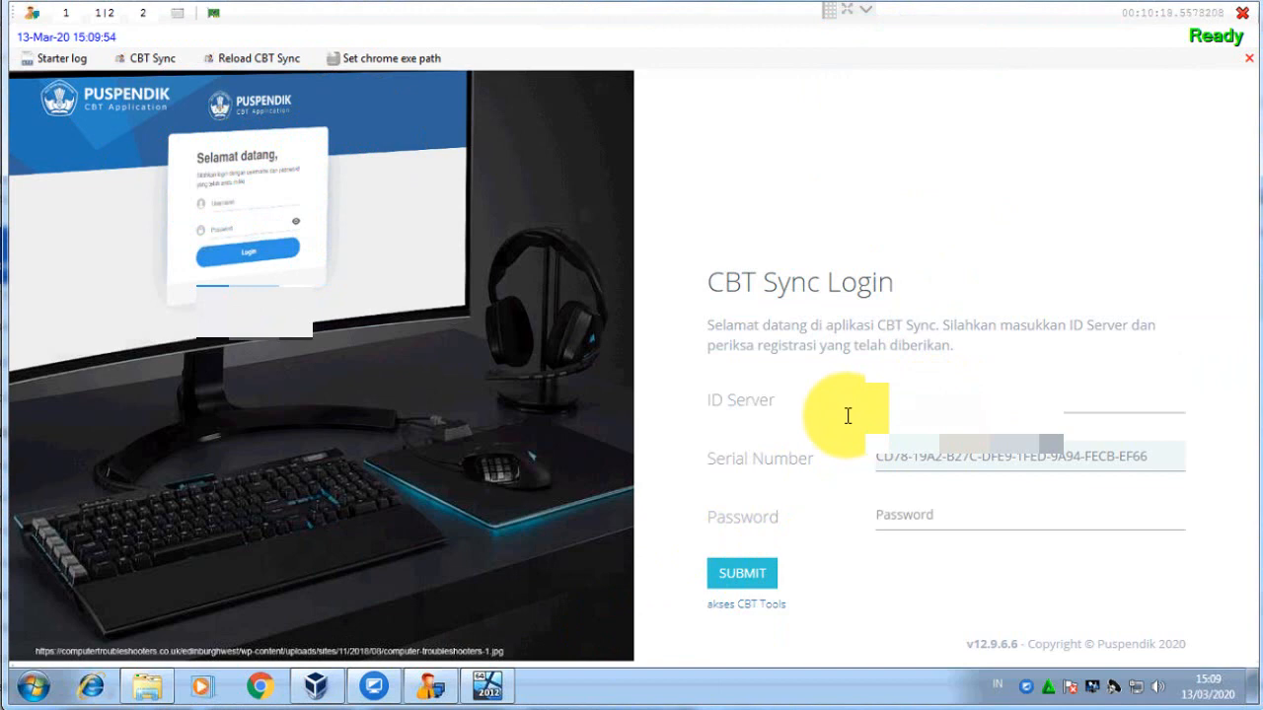
Look up the CBTSync password in the UNBK portal, then try to submit the CBT Sync login with the password.
left_click(948, 511)
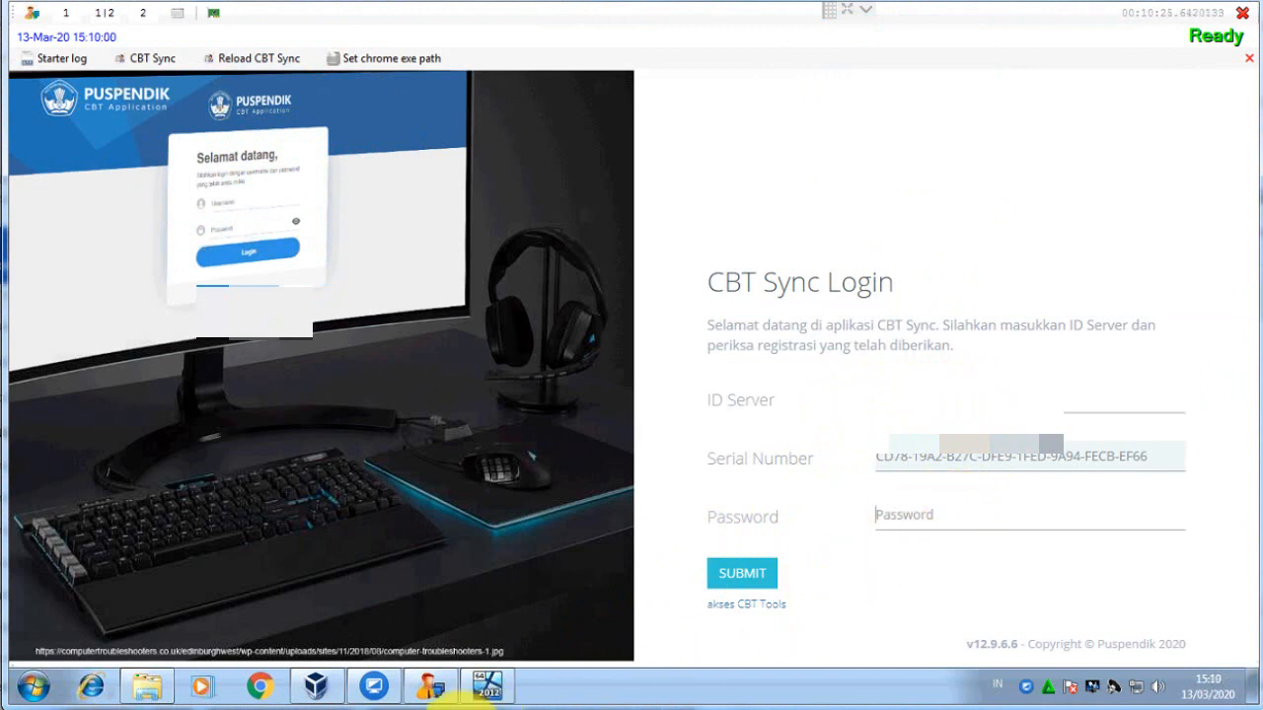
mouse_move(237, 691)
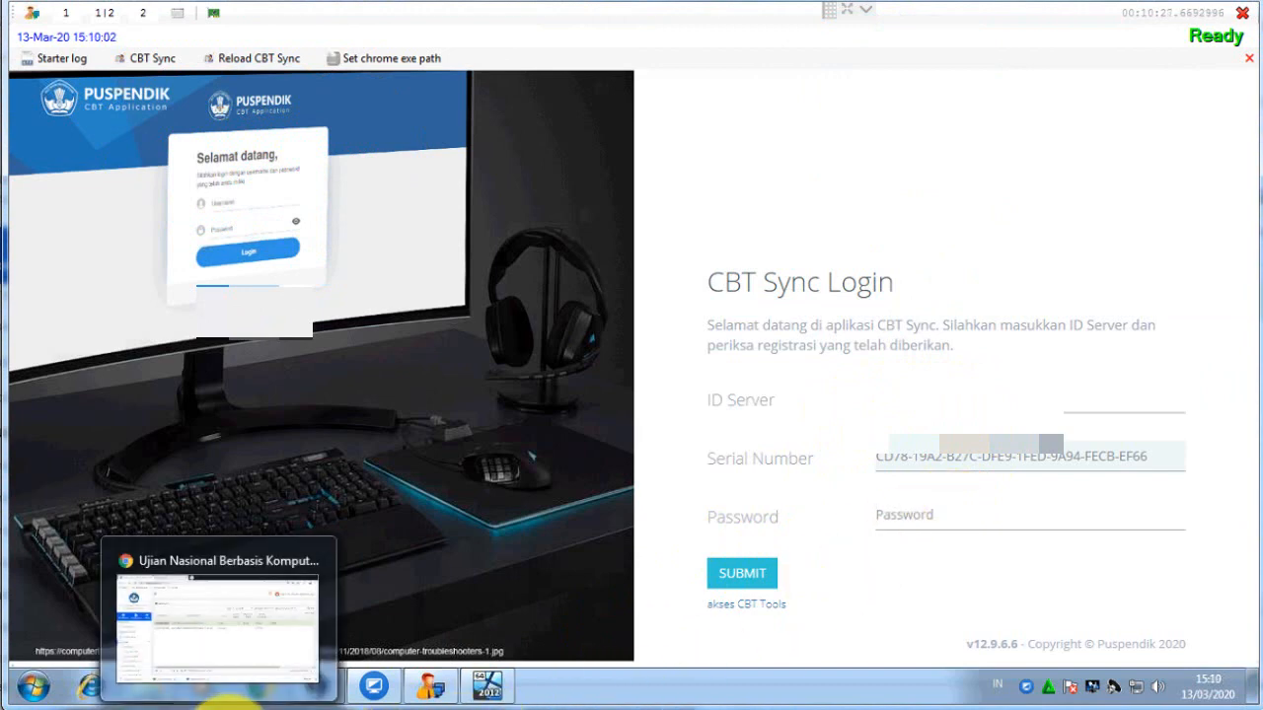
left_click(226, 653)
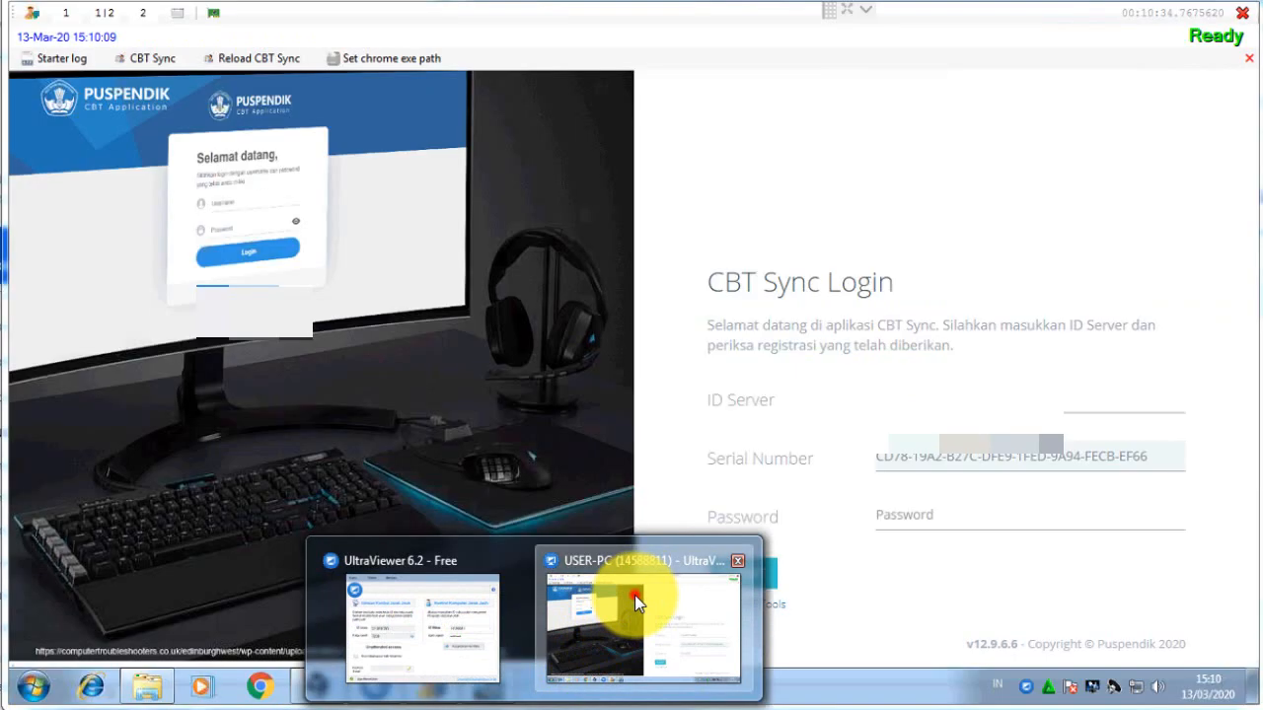
left_click(635, 595)
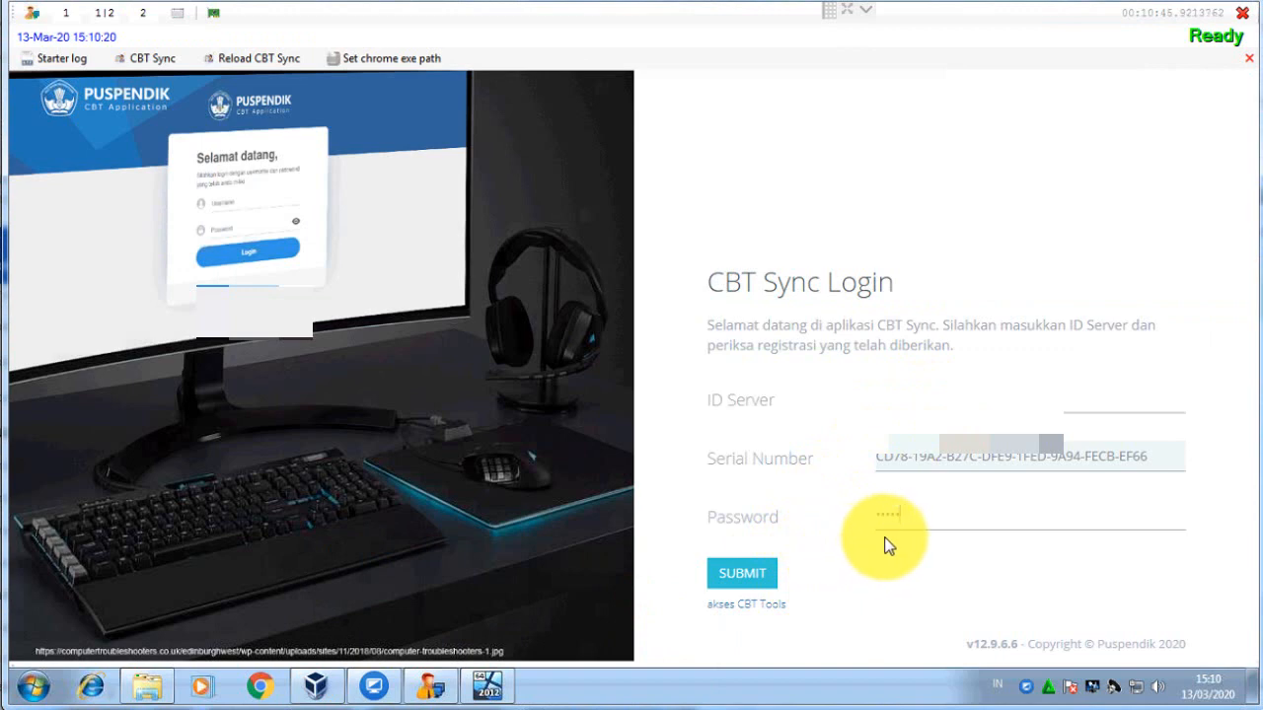
left_click(743, 577)
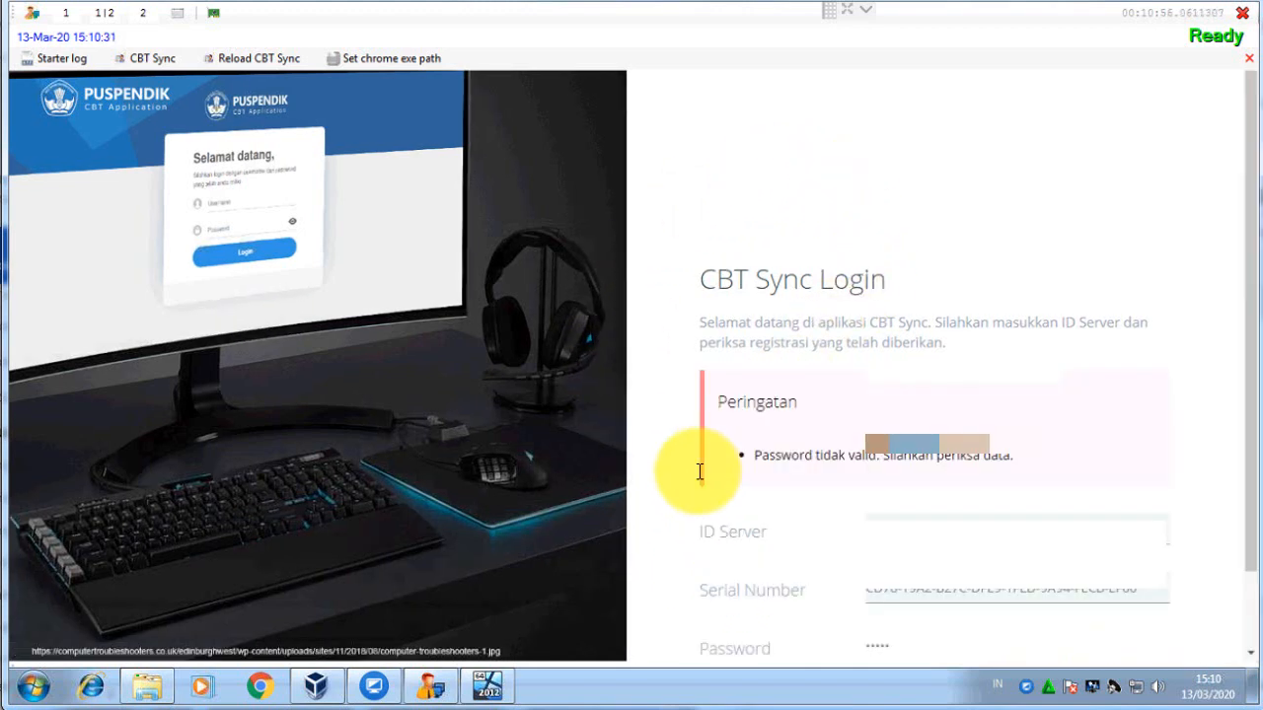
Recheck the CBTSync password in the portal, re-enter it in the CBT Sync password field and submit the login form.
left_click(1248, 330)
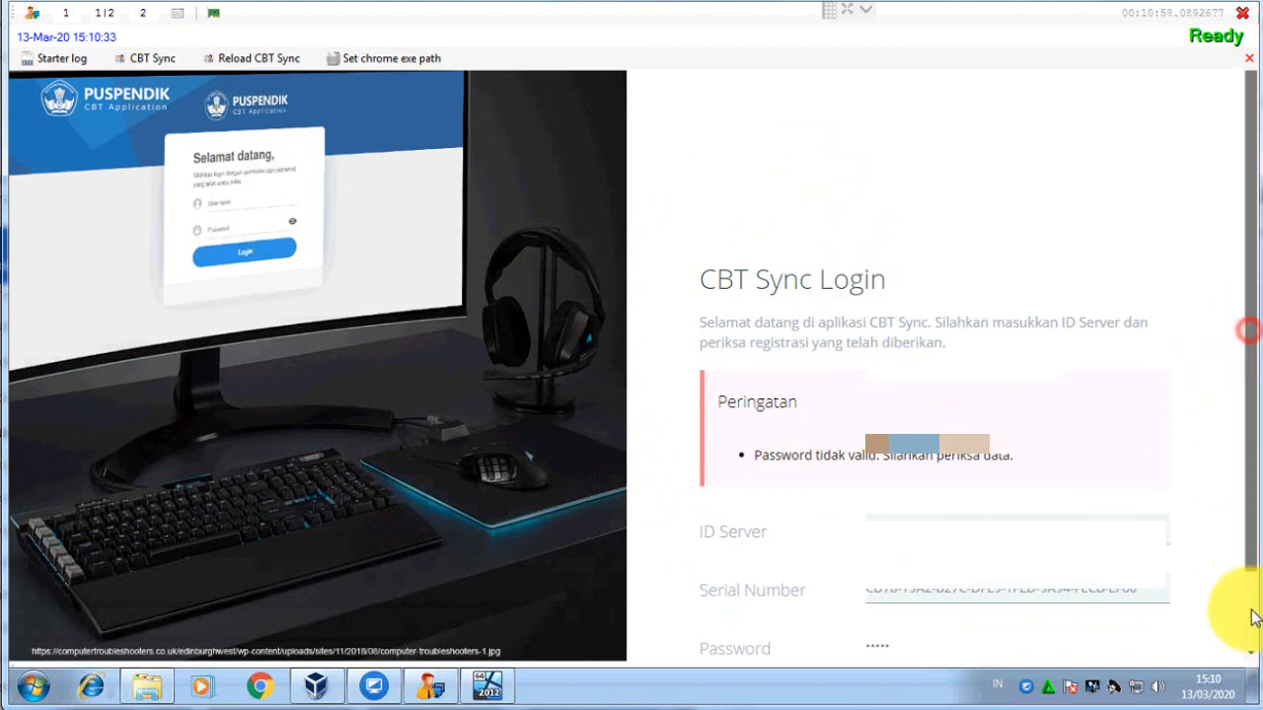
scroll(1250, 582, "down", 1)
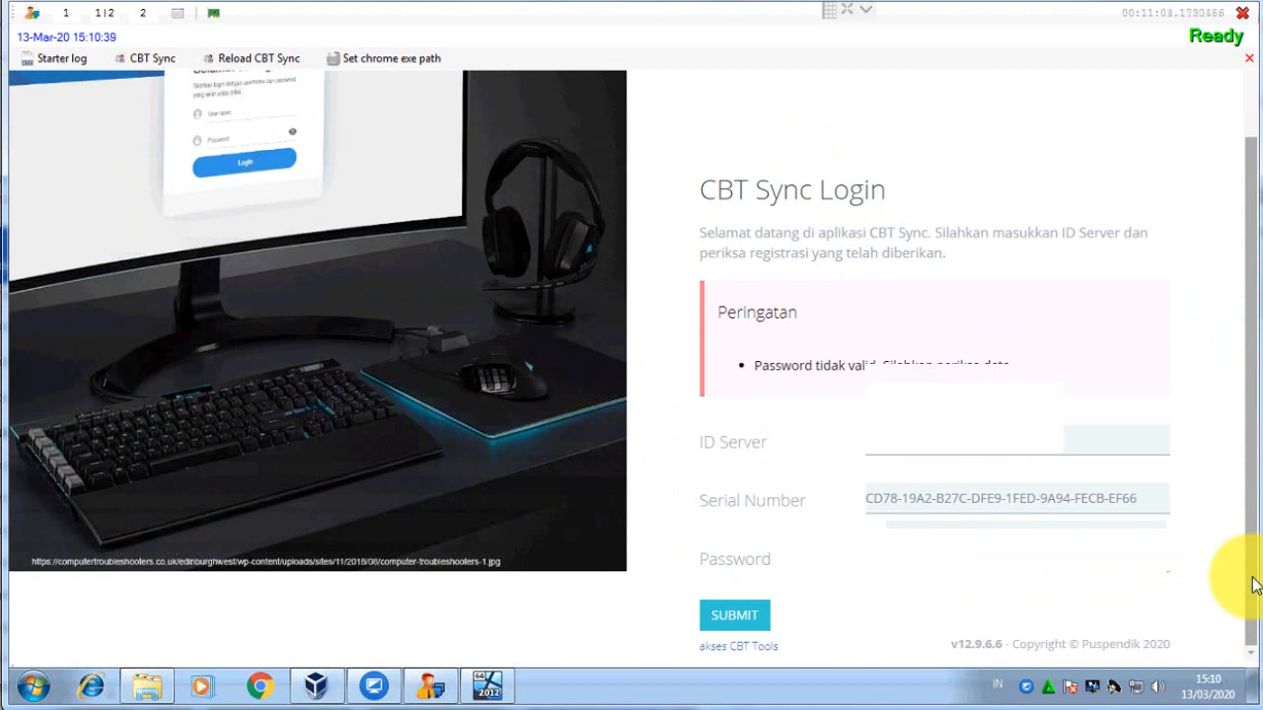
left_click(913, 554)
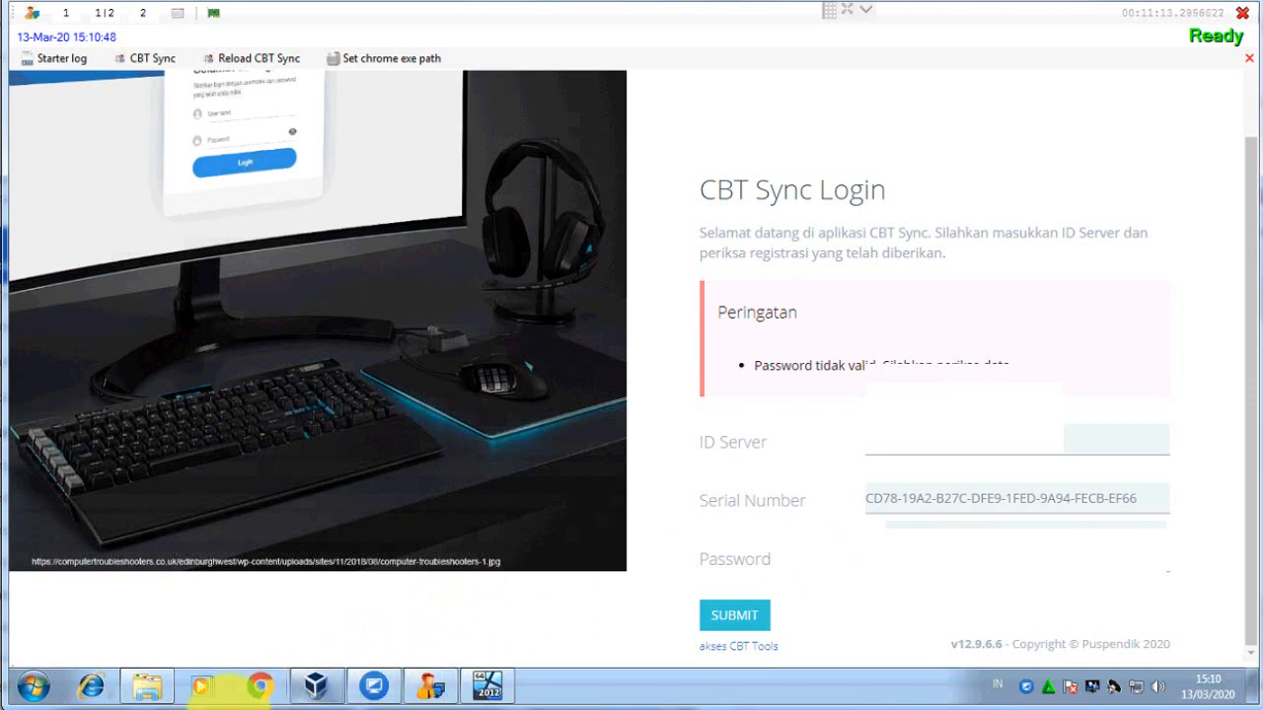
left_click(229, 693)
left_click(225, 708)
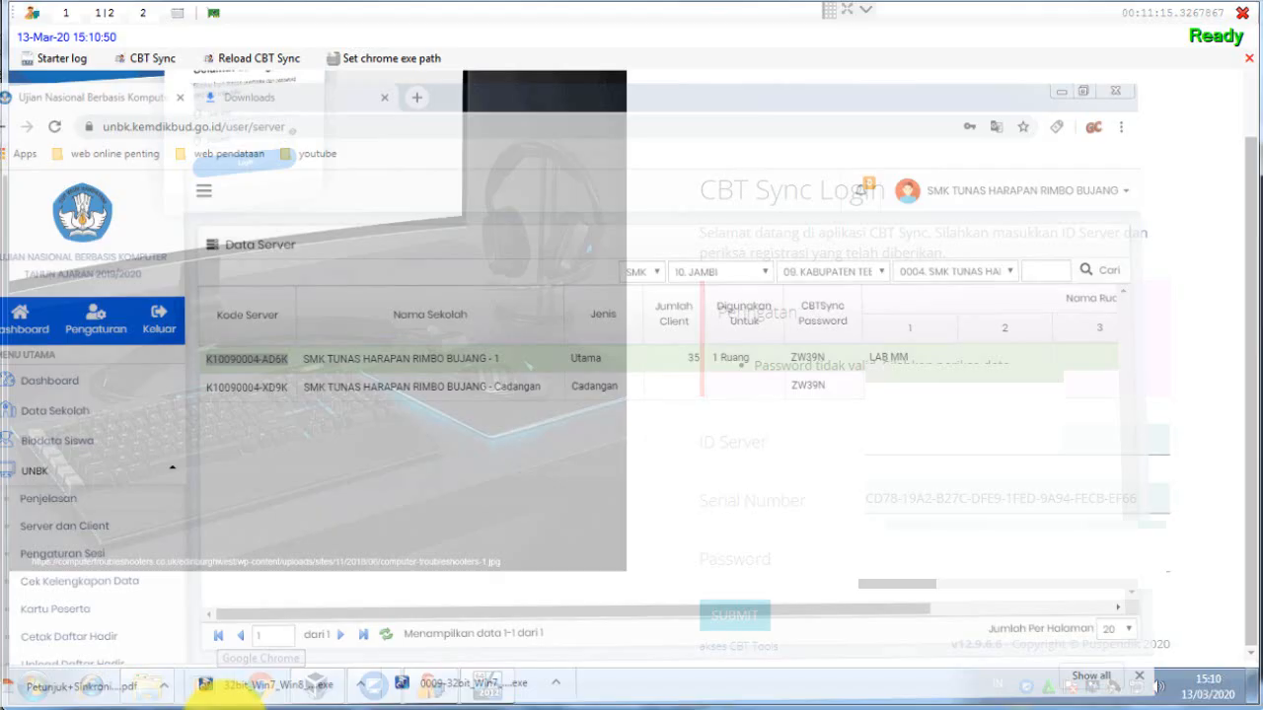
left_click(735, 622)
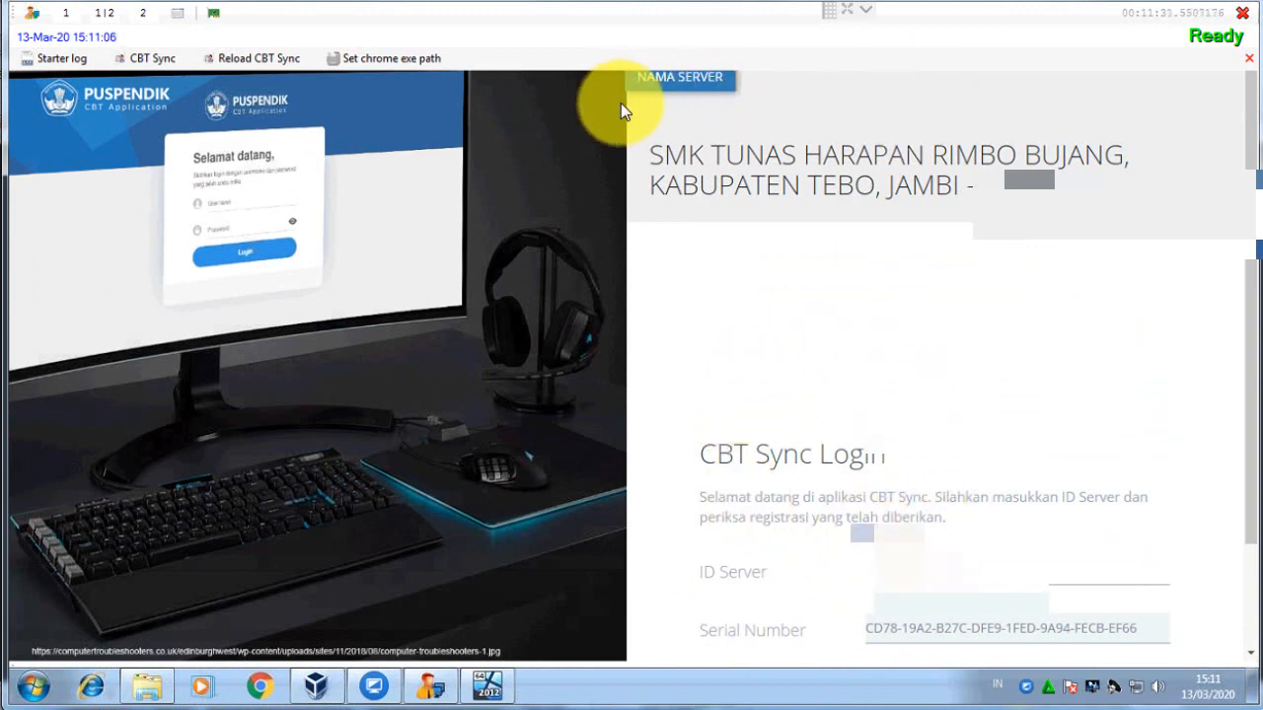
Check the school name and server code displayed under Nama Server above the CBT Sync login form.
left_click(651, 163)
left_click_drag(654, 170, 1155, 192)
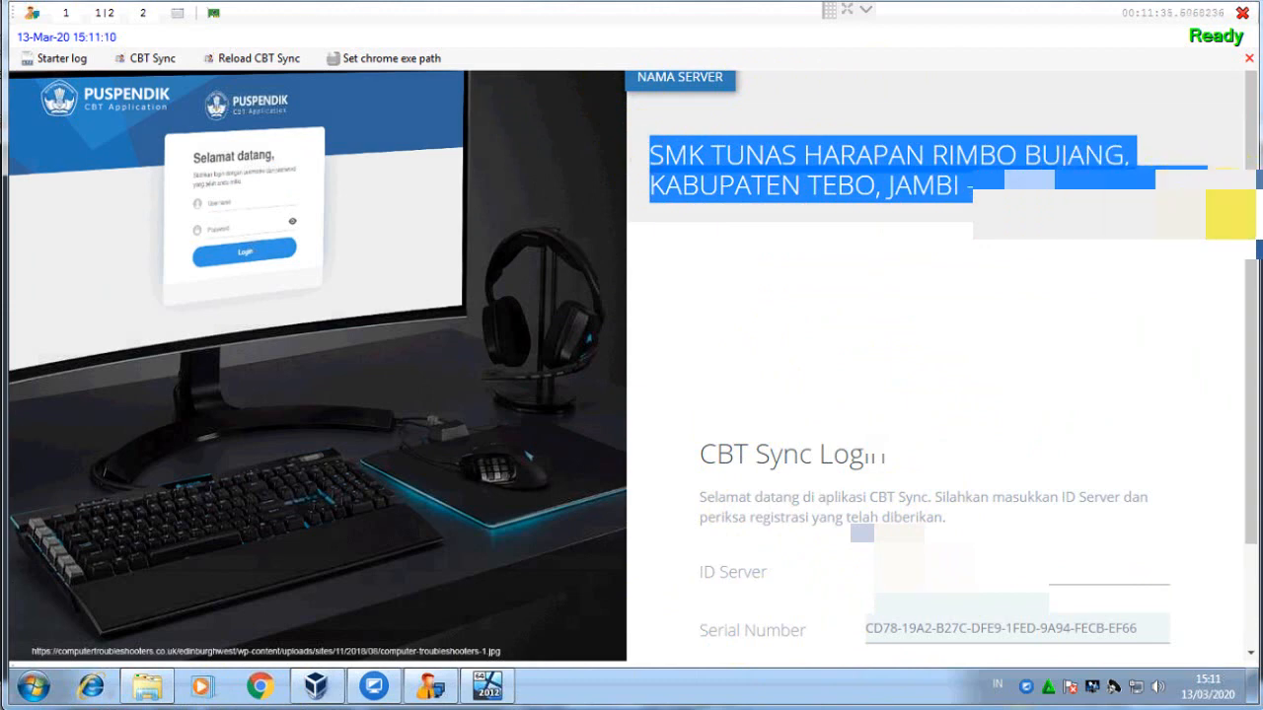
left_click(1135, 245)
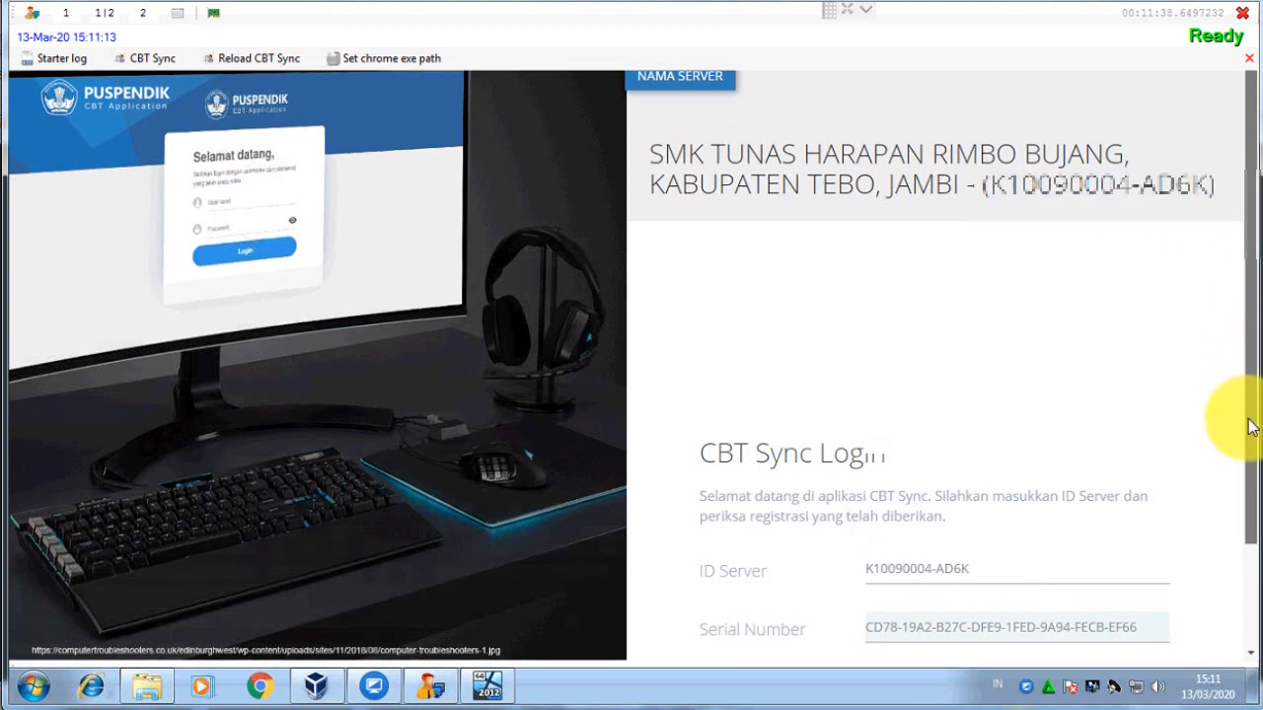
Enter the CBT Sync password for the identified server and submit the form to log in to the dashboard.
scroll(1251, 427, "down", 2)
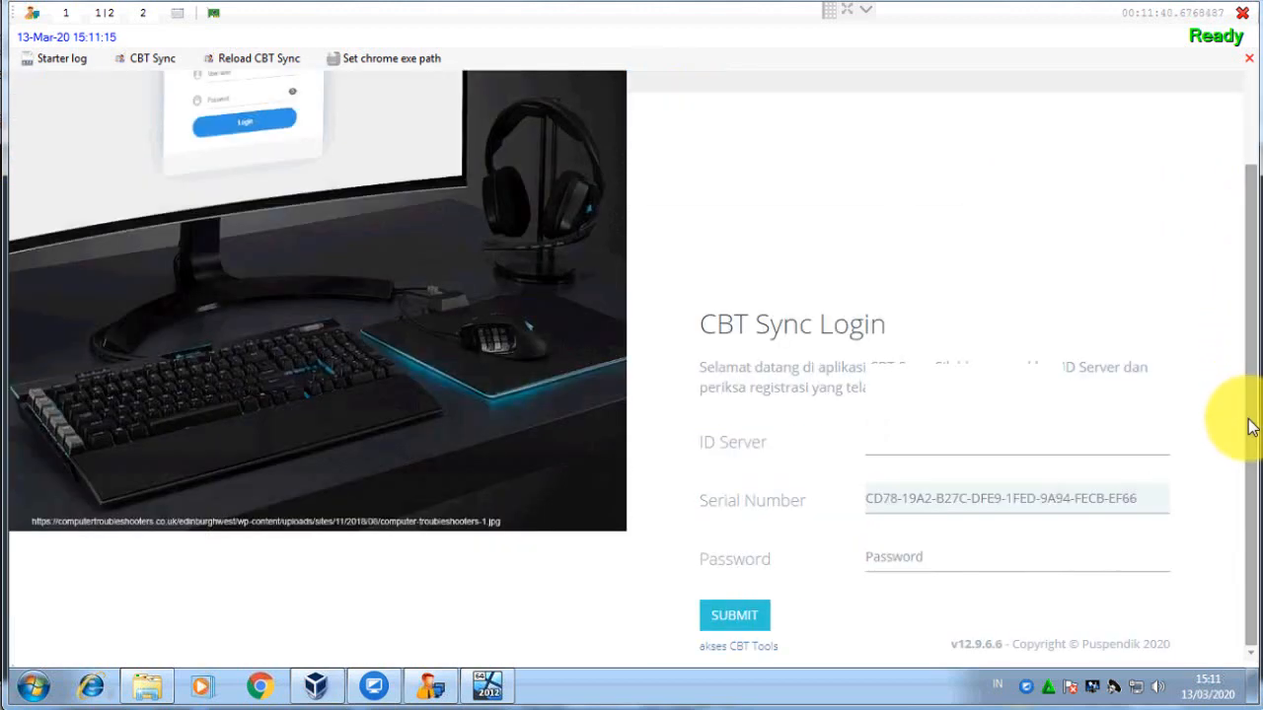
left_click(899, 566)
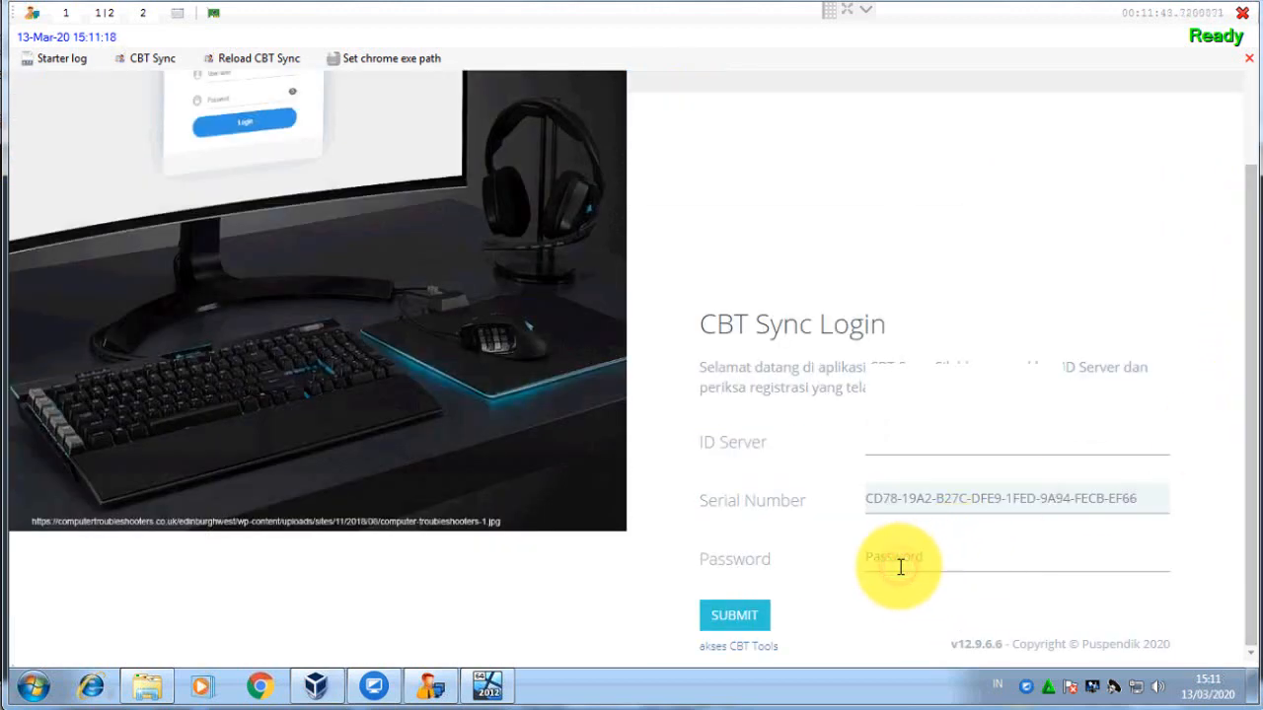
type("•••••")
left_click(737, 618)
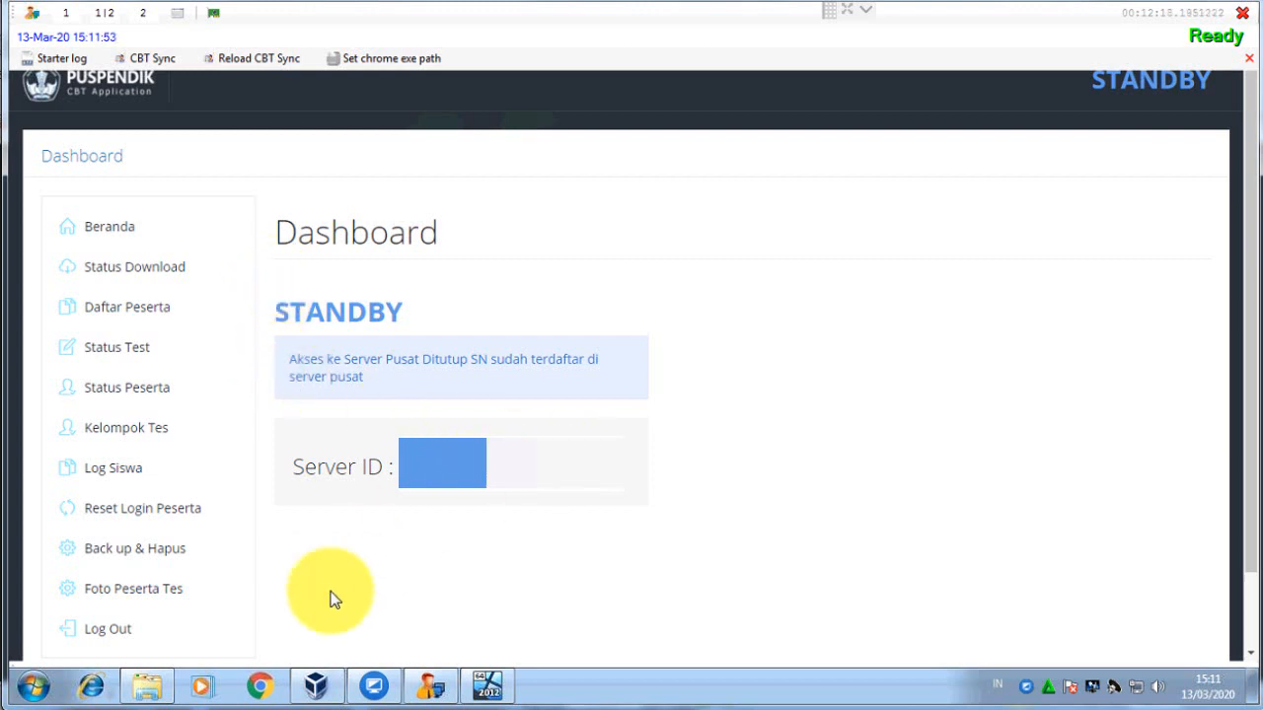
Switch to the UNBK portal in Chrome and open Jadwal Sinkronisasi under UNBK to view the school's synchronization schedule.
left_click(256, 688)
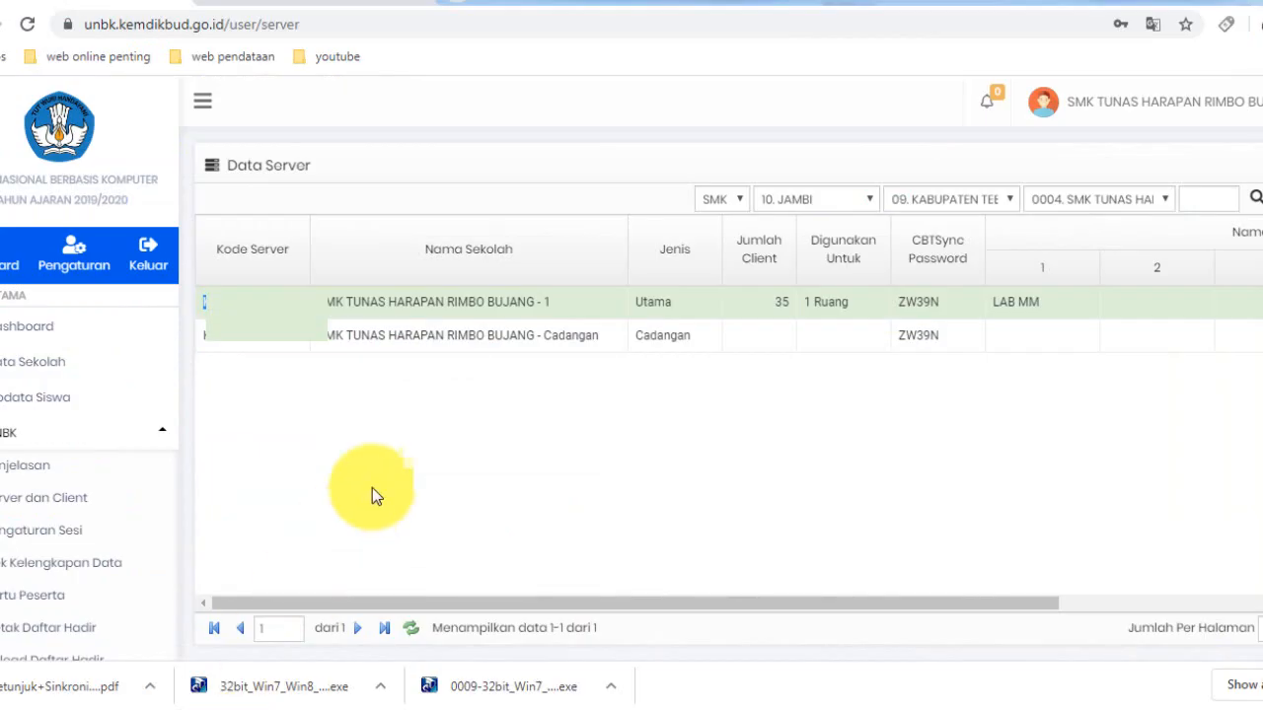
left_click(22, 432)
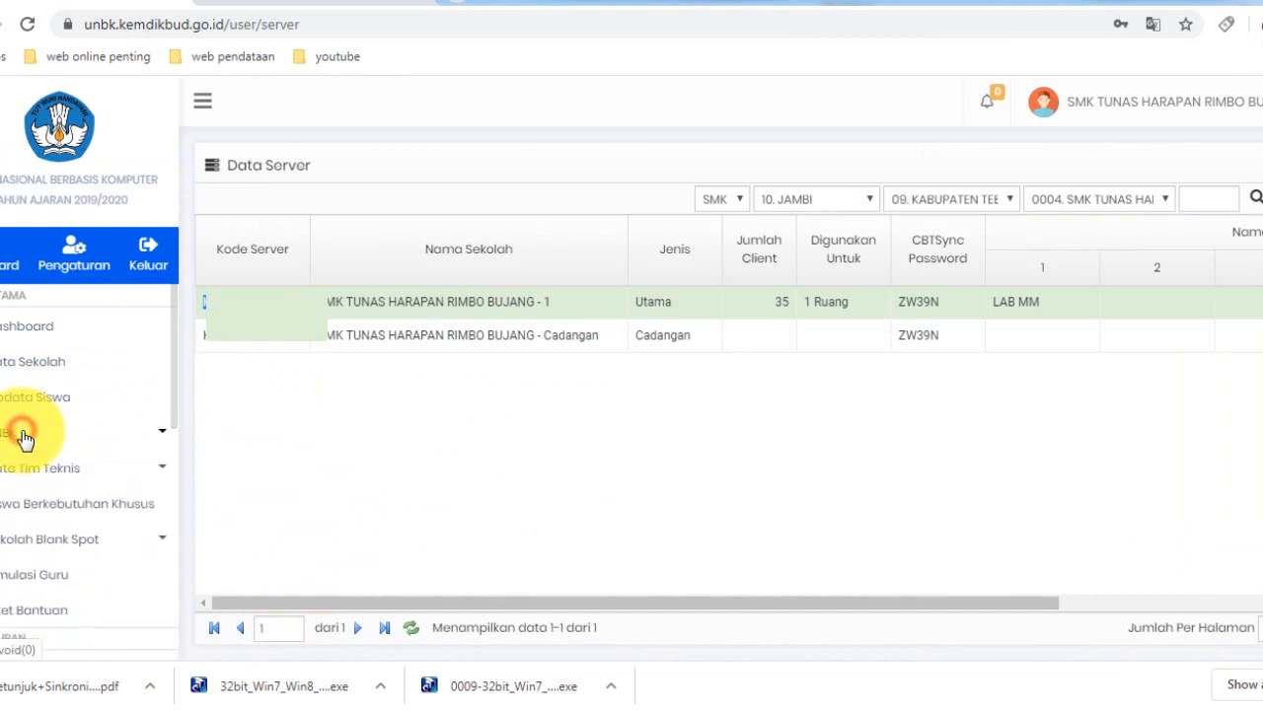
left_click(21, 430)
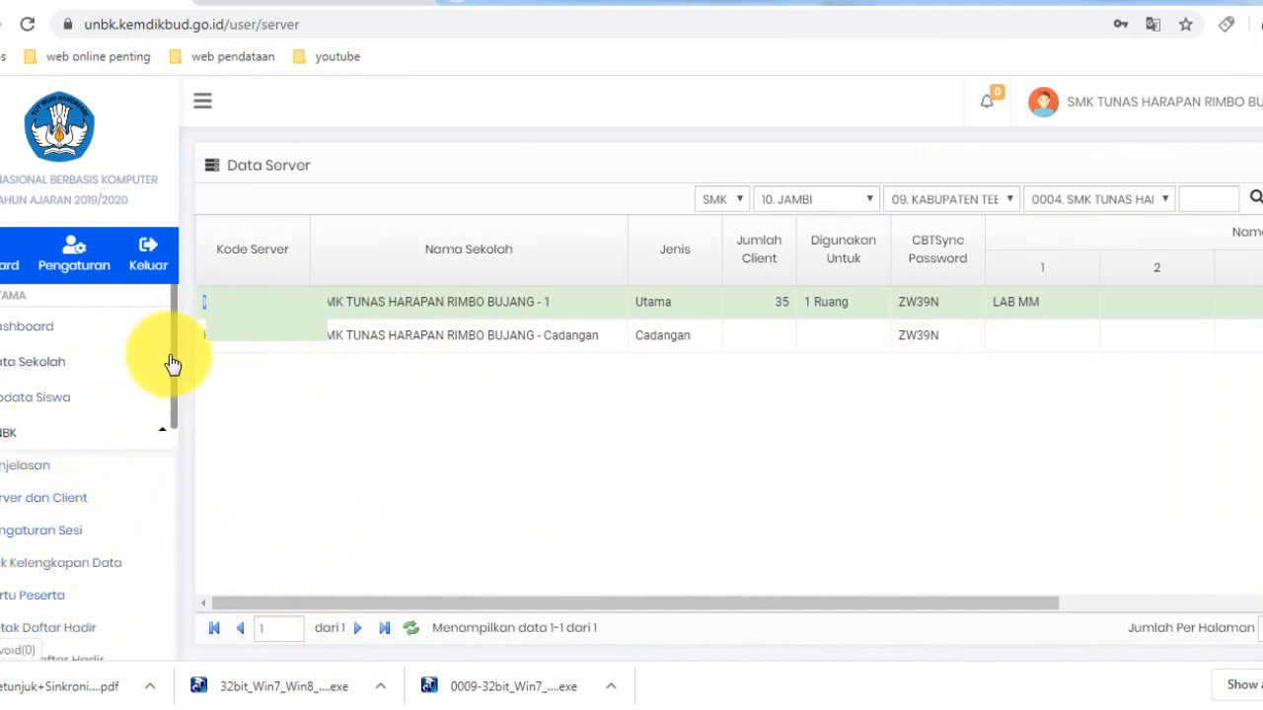
left_click_drag(172, 351, 171, 519)
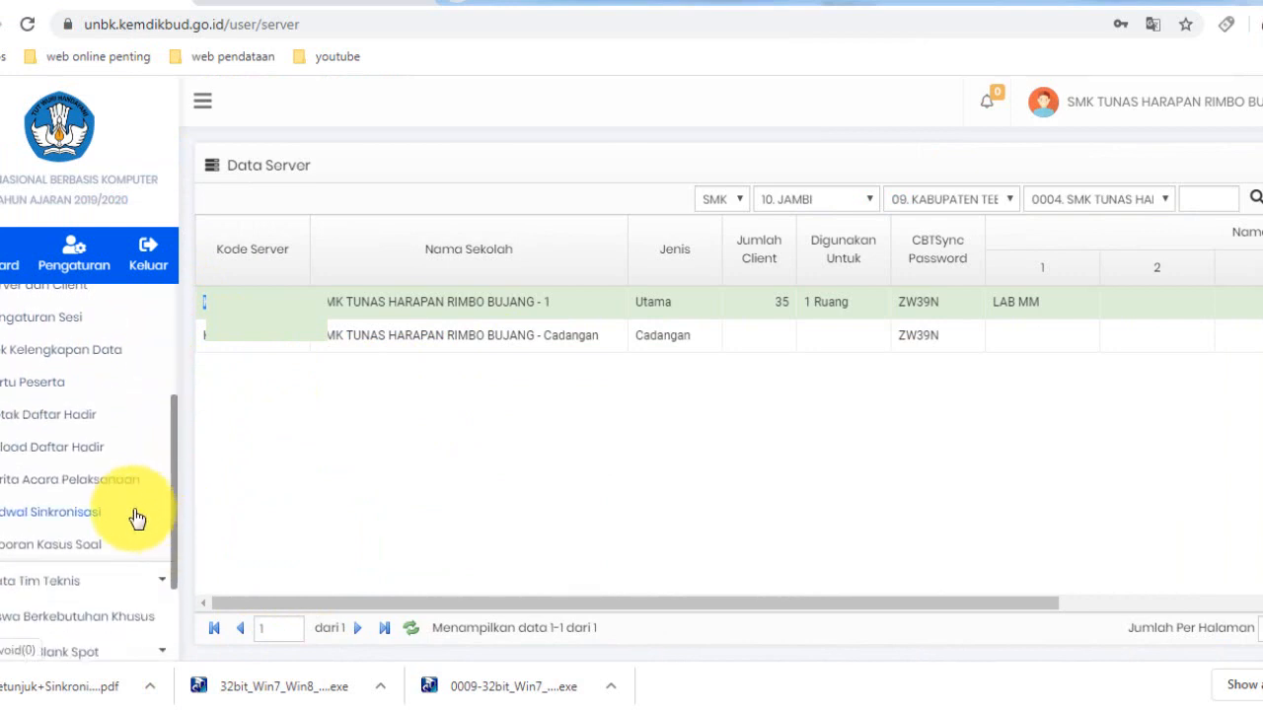
left_click(44, 513)
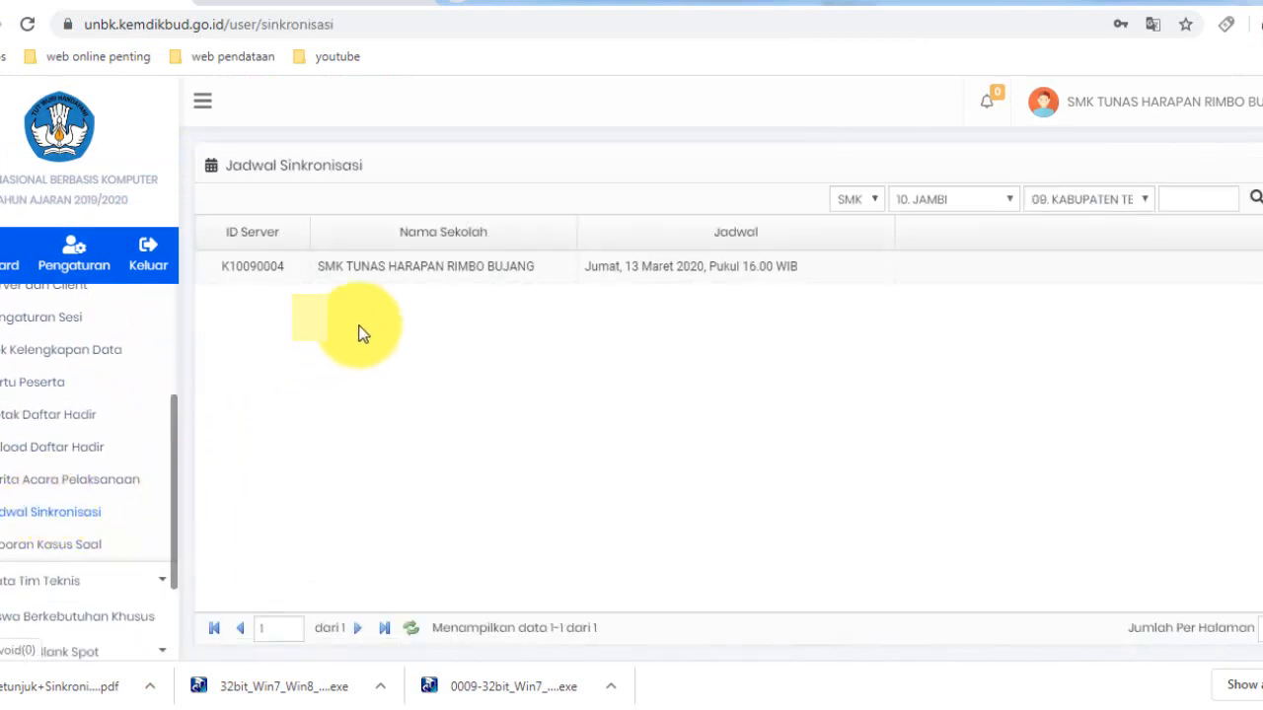